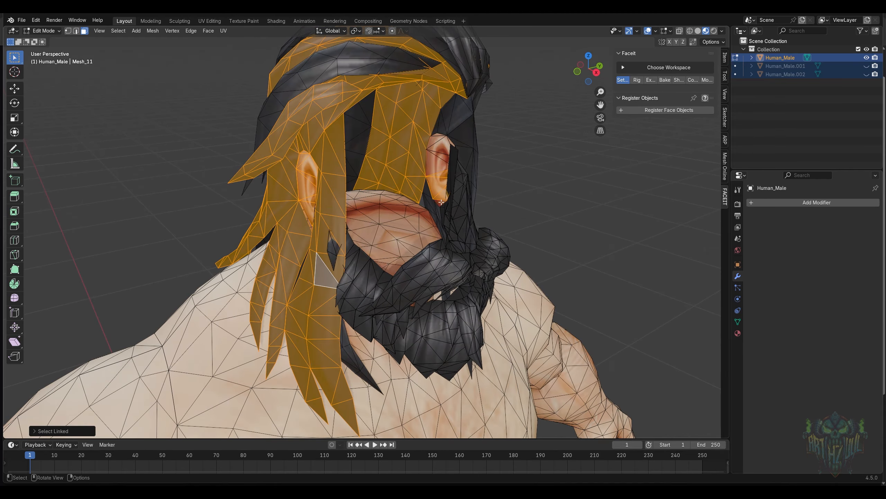
- Hide the selected linked hair geometry of the Human_Male mesh
{"action": "key", "text": "h"}
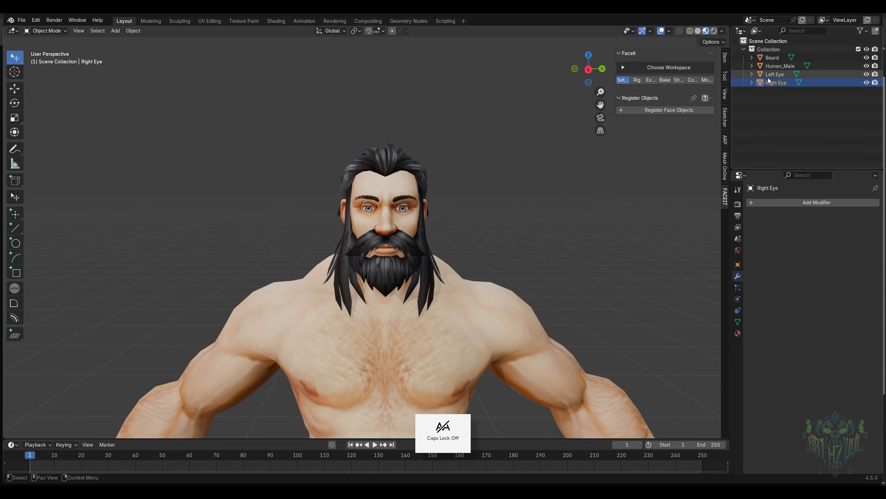
- Examine the separated character head from the front, the side and inside the mouth, with the body mesh selected
{"action": "middle_click_drag", "start_coordinate": [495, 216], "coordinate": [470, 223]}
{"action": "scroll", "coordinate": [447, 238], "scroll_direction": "up", "scroll_amount": 5}
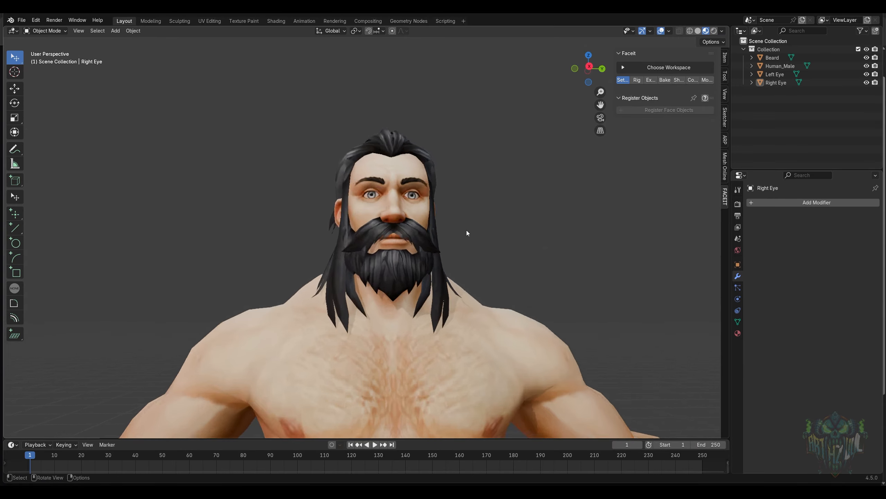
{"action": "middle_click_drag", "start_coordinate": [446, 257], "coordinate": [502, 222]}
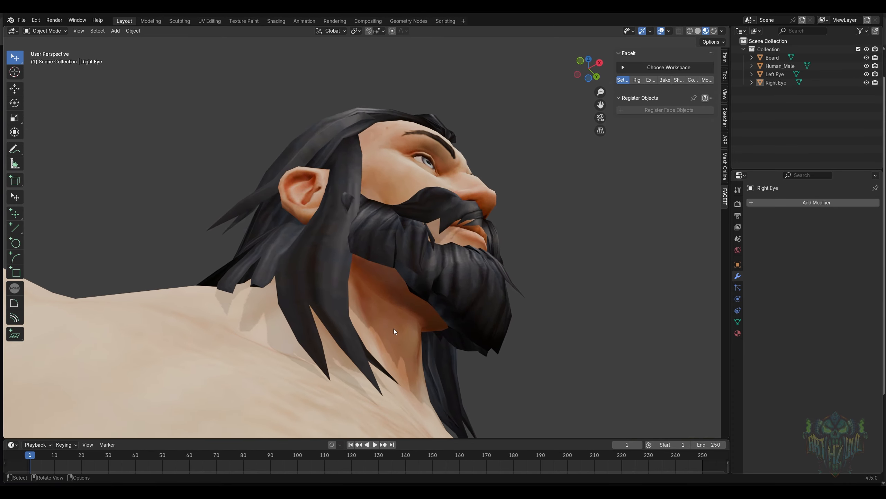
{"action": "left_click", "coordinate": [414, 312]}
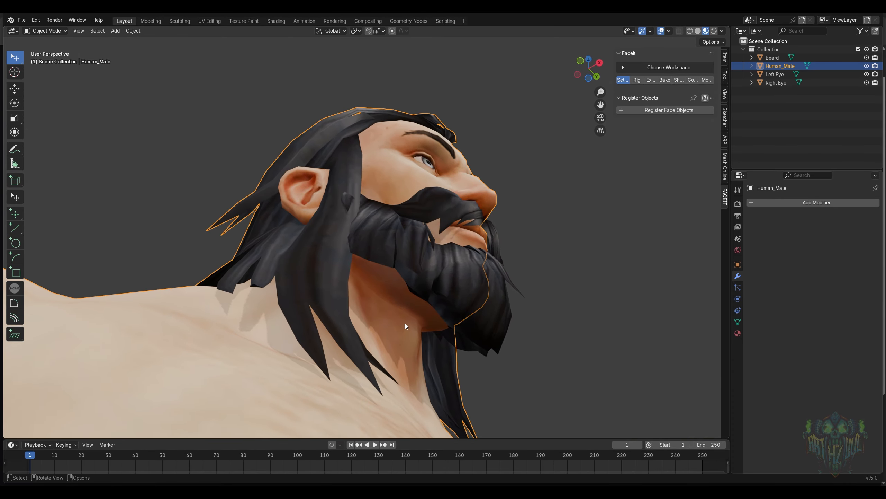
{"action": "middle_click_drag", "start_coordinate": [405, 326], "coordinate": [429, 320]}
{"action": "scroll", "coordinate": [491, 324], "scroll_direction": "up", "scroll_amount": 5}
{"action": "scroll", "coordinate": [468, 301], "scroll_direction": "up", "scroll_amount": 4}
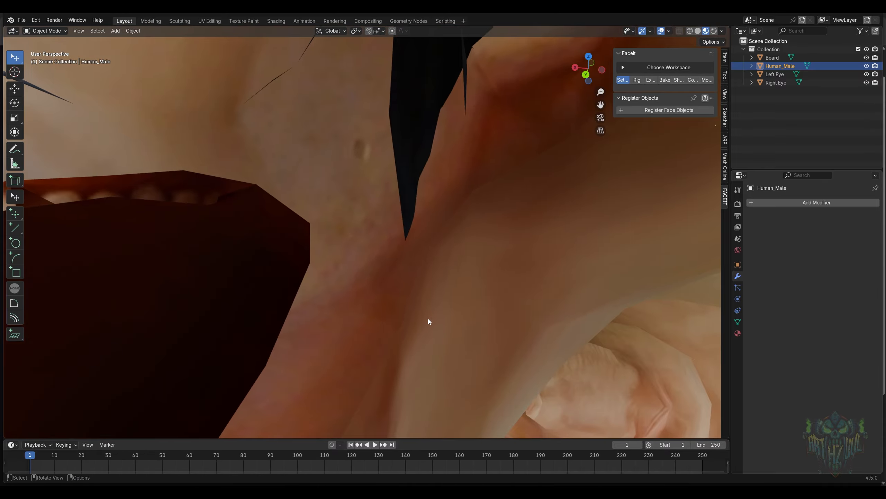
{"action": "middle_click_drag", "start_coordinate": [423, 288], "coordinate": [481, 259]}
{"action": "scroll", "coordinate": [467, 281], "scroll_direction": "down", "scroll_amount": 8}
{"action": "scroll", "coordinate": [497, 261], "scroll_direction": "up", "scroll_amount": 3}
{"action": "scroll", "coordinate": [458, 260], "scroll_direction": "down", "scroll_amount": 2}
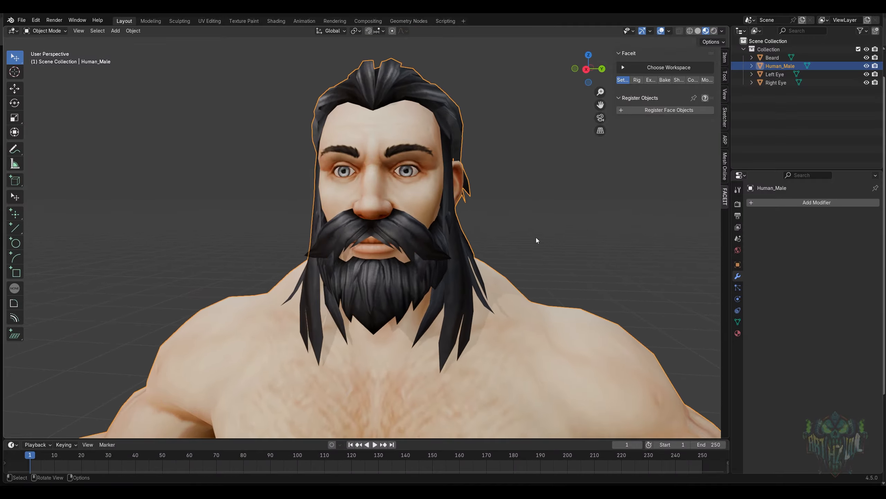
- Register the Beard, Human_Male, Left Eye and Right Eye objects together as Faceit face objects
{"action": "left_click", "coordinate": [773, 57]}
{"action": "scroll", "coordinate": [541, 220], "scroll_direction": "down", "scroll_amount": 5}
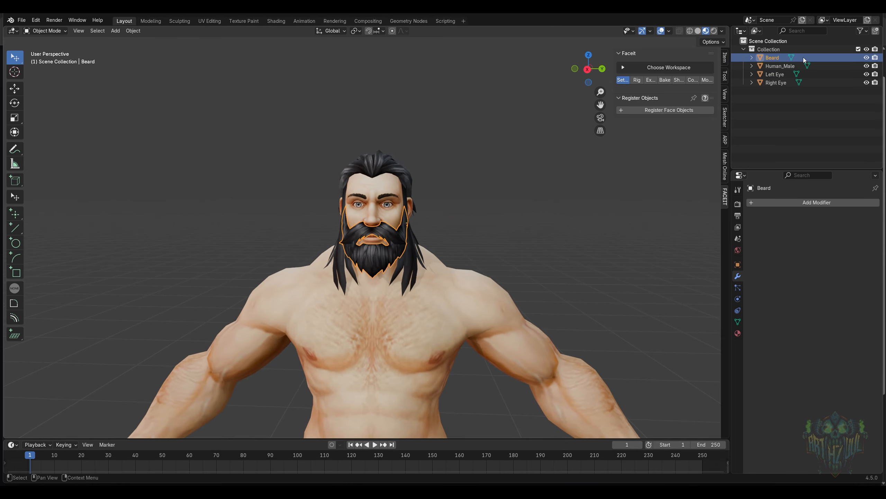
{"action": "left_click", "coordinate": [775, 83], "text": "shift"}
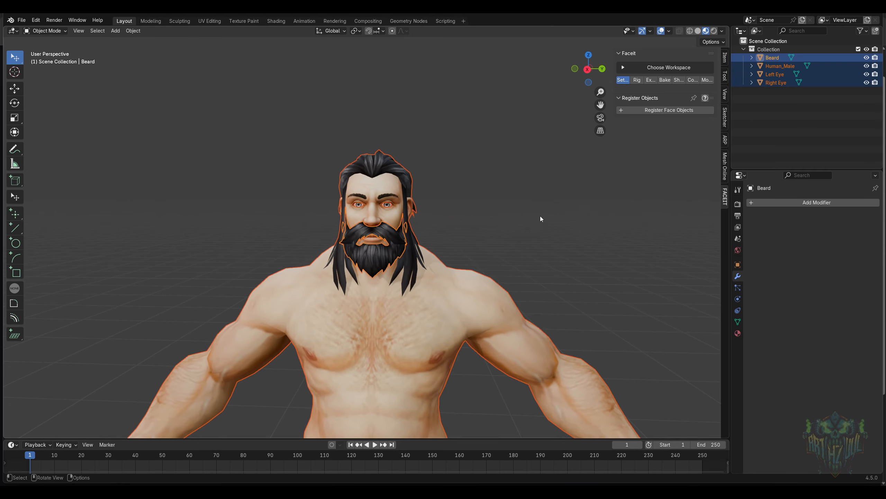
{"action": "left_click", "coordinate": [672, 111]}
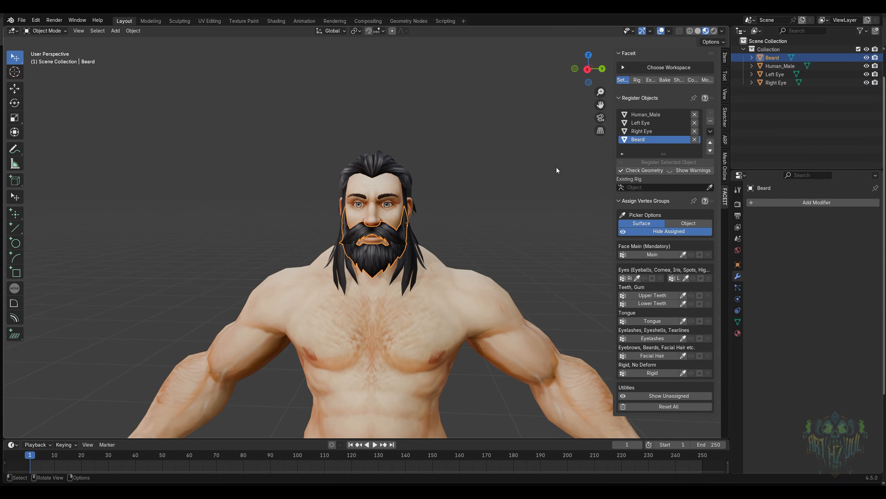
- Assign the whole Human_Male surface to the mandatory Main face vertex group using the surface picker
{"action": "scroll", "coordinate": [562, 164], "scroll_direction": "up", "scroll_amount": 3}
{"action": "mouse_move", "coordinate": [566, 171]}
{"action": "middle_mouse_down", "text": "shift"}
{"action": "mouse_move", "coordinate": [548, 184]}
{"action": "mouse_move", "coordinate": [561, 187]}
{"action": "middle_mouse_up", "text": "shift"}
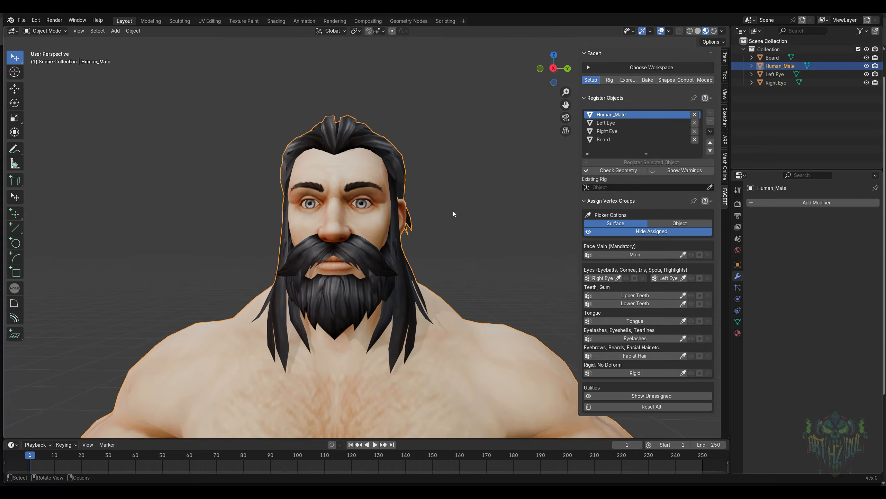
{"action": "middle_click_drag", "start_coordinate": [453, 211], "coordinate": [449, 214]}
{"action": "scroll", "coordinate": [480, 254], "scroll_direction": "up", "scroll_amount": 1}
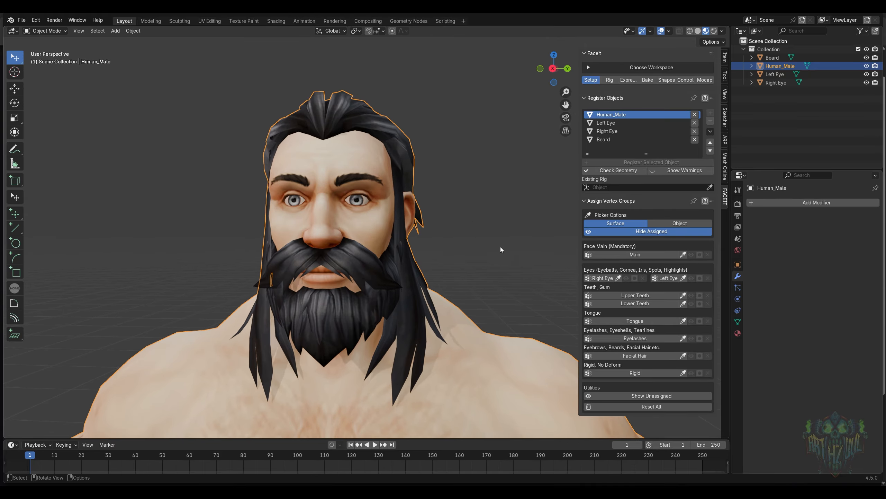
{"action": "left_click", "coordinate": [683, 254]}
{"action": "left_click", "coordinate": [371, 217]}
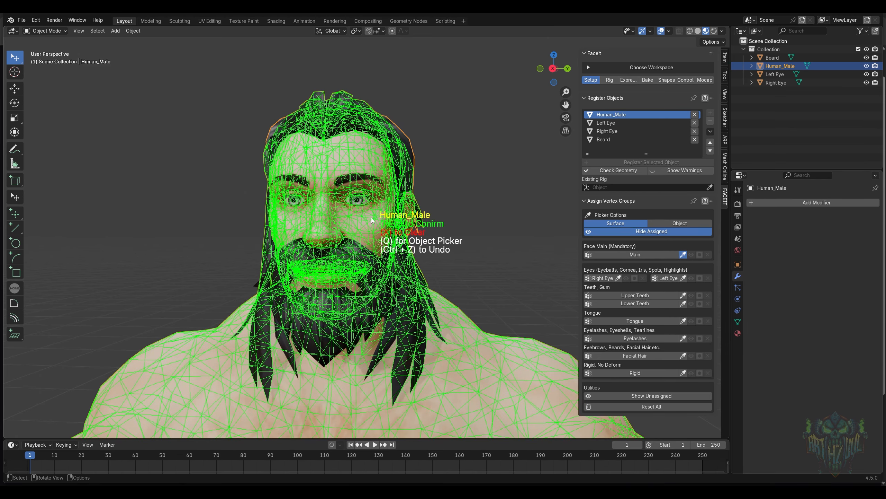
{"action": "left_click", "coordinate": [371, 218]}
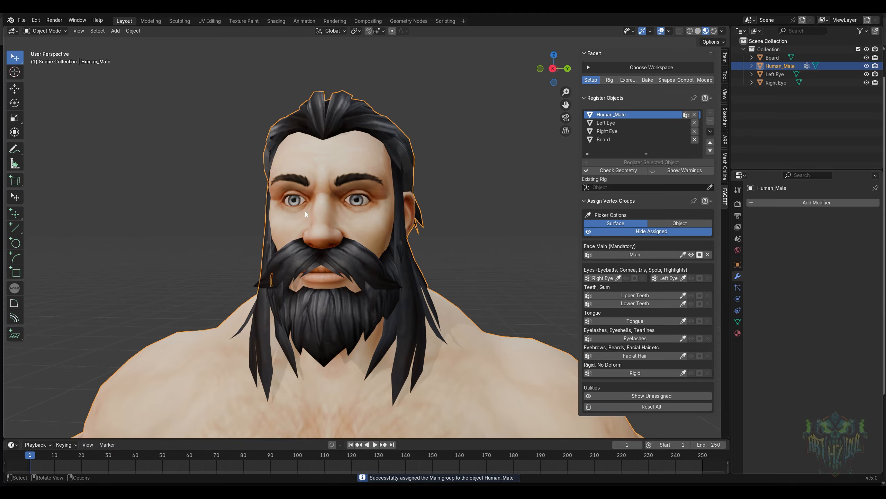
- Assign the Right Eye and Left Eye objects to their matching eye vertex groups
{"action": "left_click", "coordinate": [297, 202]}
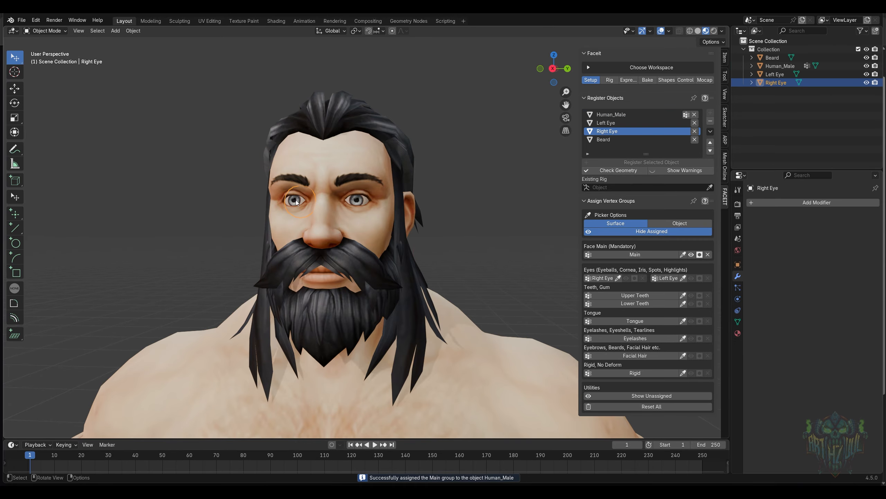
{"action": "left_click", "coordinate": [594, 280]}
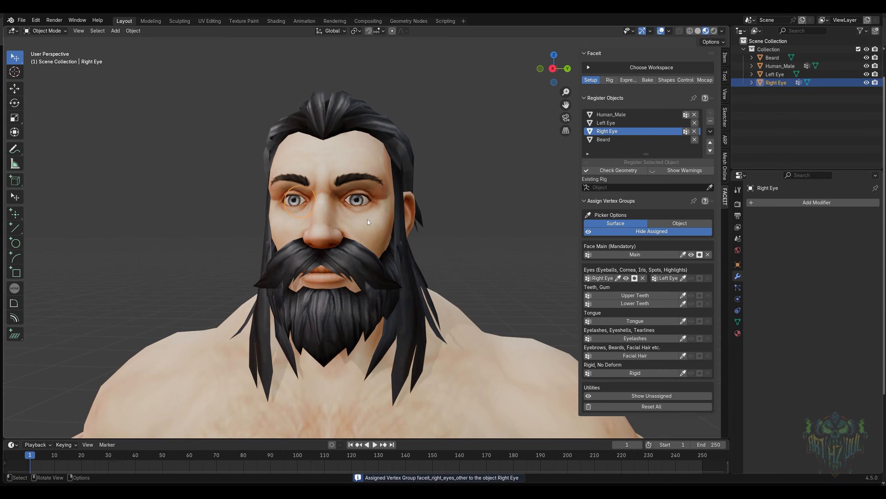
{"action": "left_click", "coordinate": [359, 204]}
{"action": "left_click", "coordinate": [666, 279]}
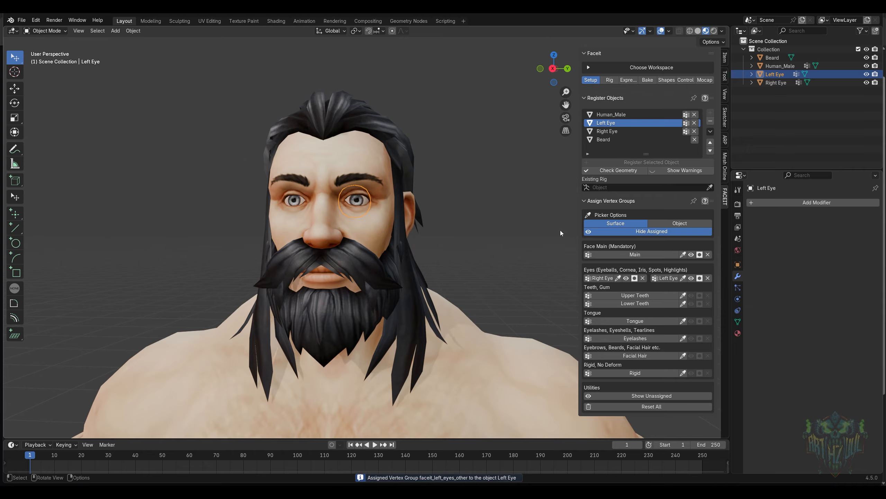
- Assign the Beard object to the Facial Hair vertex group
{"action": "left_click", "coordinate": [387, 300]}
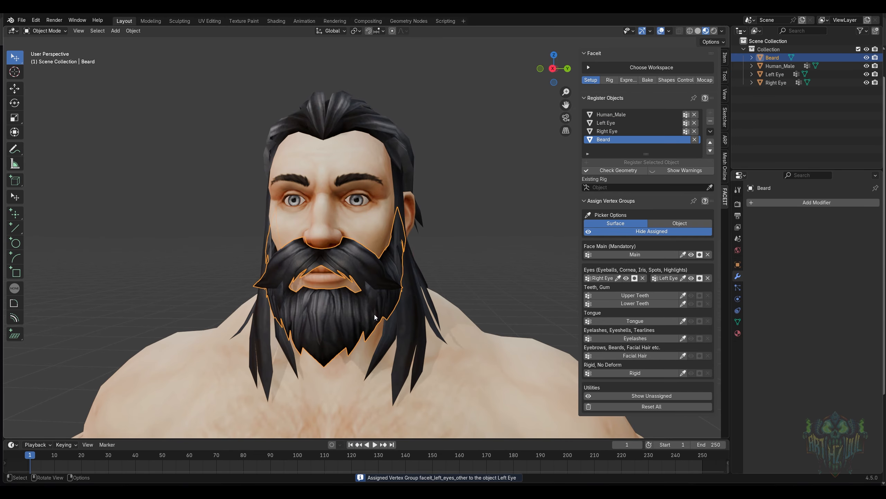
{"action": "left_click", "coordinate": [660, 357]}
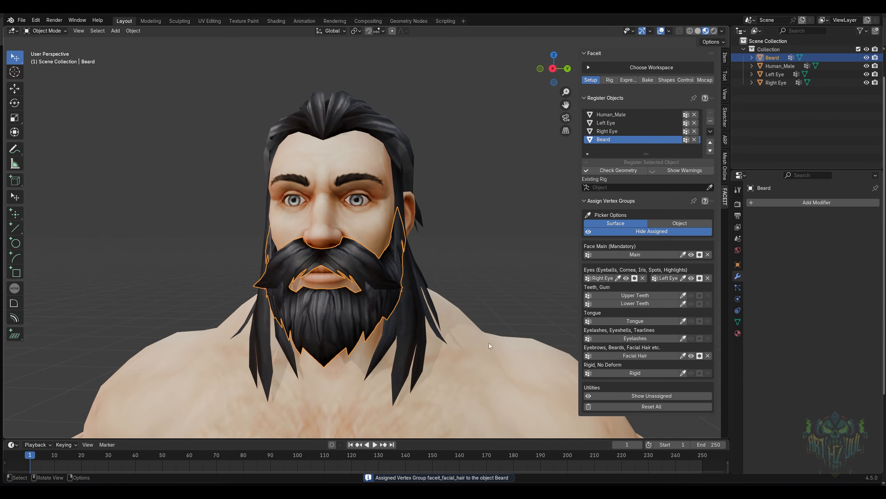
- Go to the rigging stage and mask the main face so that only the Main group's geometry is displayed
{"action": "left_click", "coordinate": [423, 302]}
{"action": "middle_click_drag", "start_coordinate": [432, 294], "coordinate": [423, 271]}
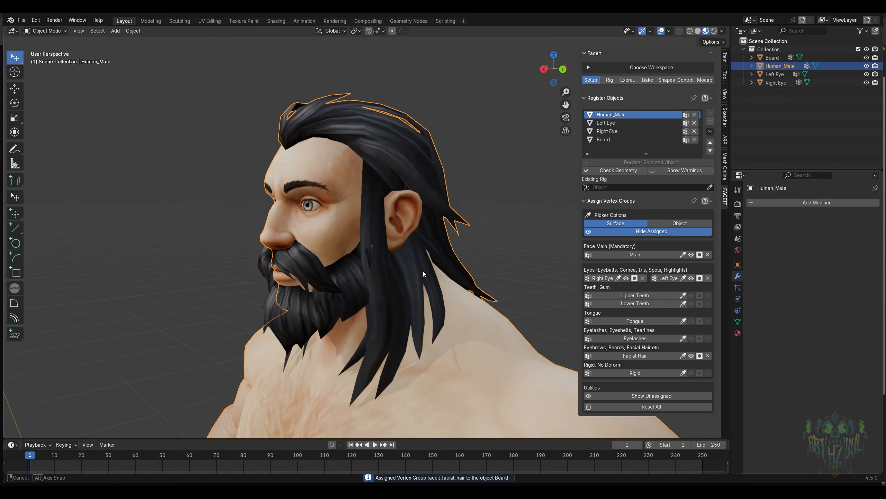
{"action": "middle_click_drag", "start_coordinate": [382, 168], "coordinate": [405, 171]}
{"action": "middle_click_drag", "start_coordinate": [515, 266], "coordinate": [493, 266]}
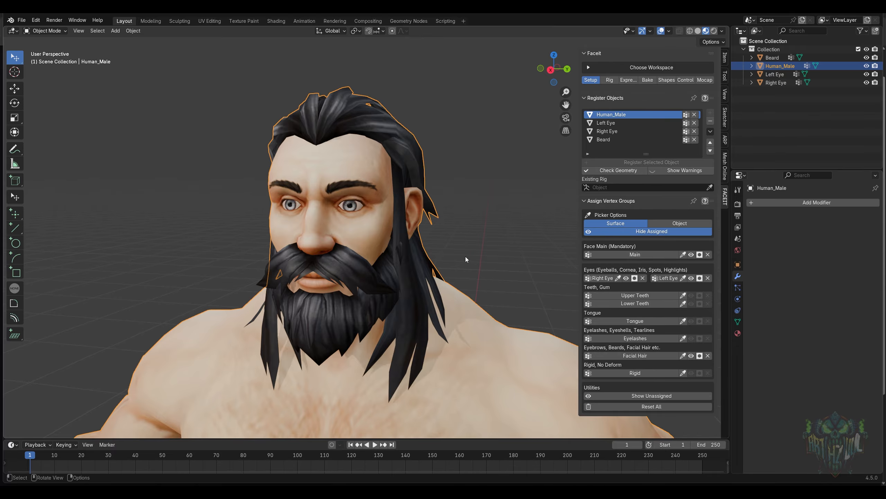
{"action": "left_click", "coordinate": [495, 257]}
{"action": "middle_click_drag", "start_coordinate": [495, 256], "coordinate": [516, 243]}
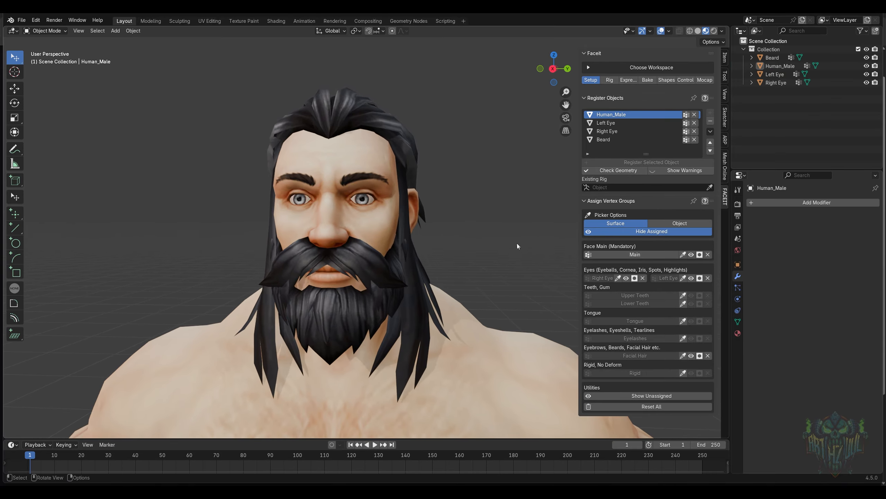
{"action": "left_click", "coordinate": [610, 80]}
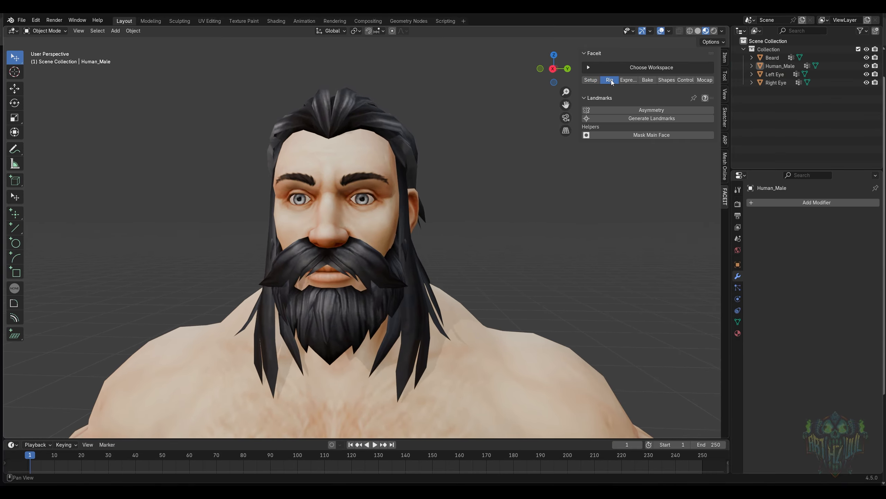
{"action": "left_click", "coordinate": [642, 134]}
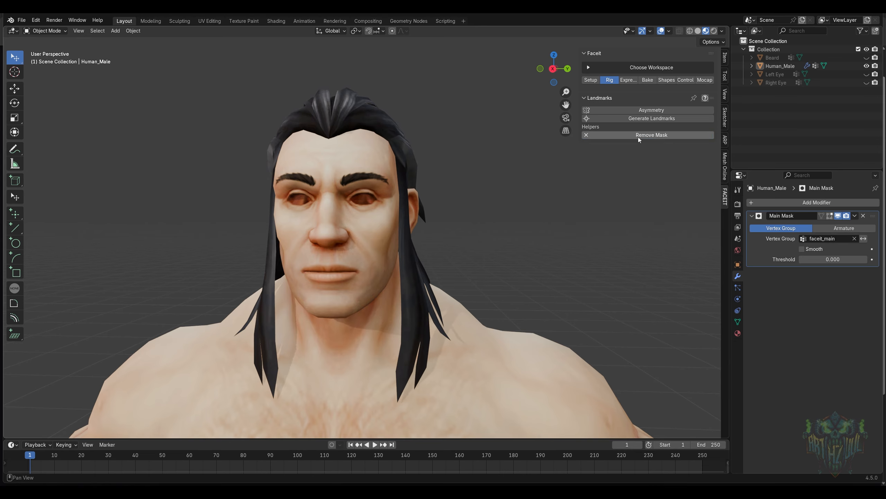
{"action": "middle_click_drag", "start_coordinate": [471, 215], "coordinate": [480, 210]}
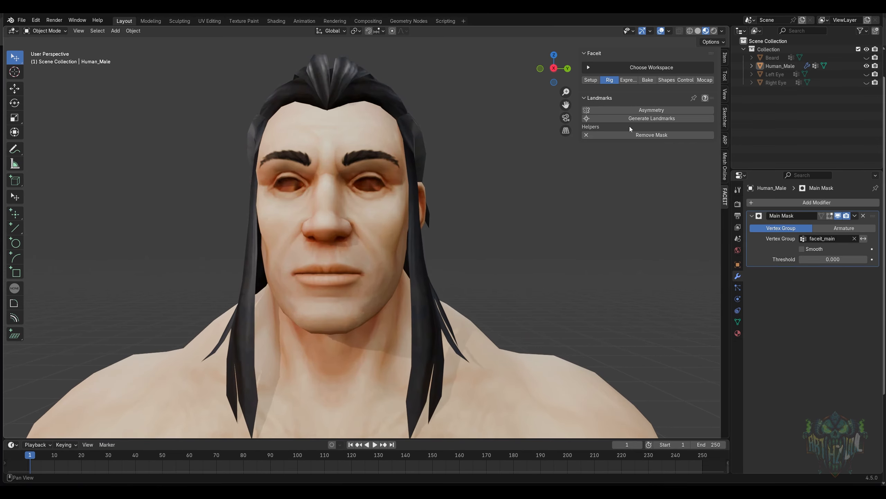
- Rotate the Human_Male mesh -90 degrees around the Z axis
{"action": "scroll", "coordinate": [501, 253], "scroll_direction": "down", "scroll_amount": 7}
{"action": "scroll", "coordinate": [462, 258], "scroll_direction": "down", "scroll_amount": 3}
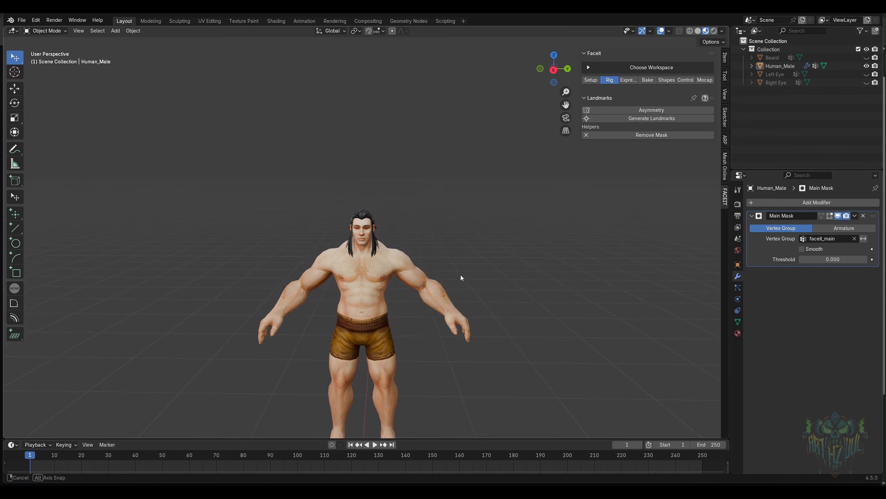
{"action": "key", "text": "a"}
{"action": "key", "text": "r"}
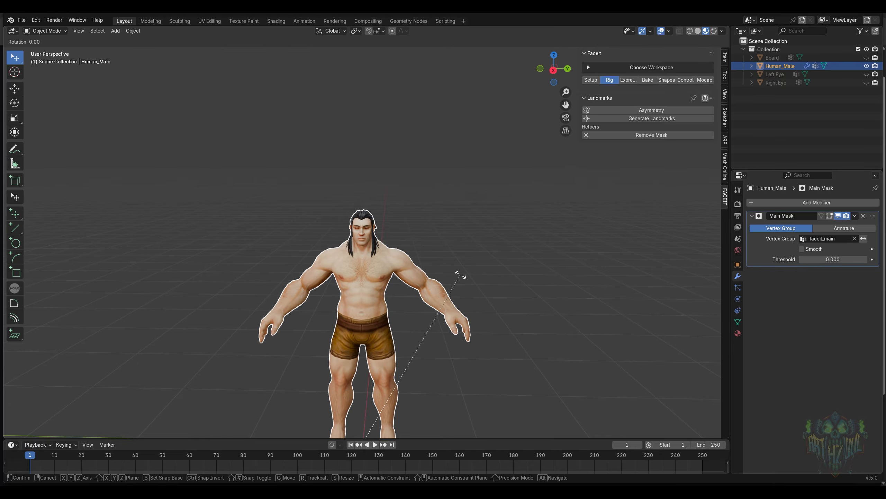
{"action": "key", "text": "z"}
{"action": "key", "text": "minus"}
{"action": "key", "text": "9"}
{"action": "key", "text": "0"}
{"action": "key", "text": "Return"}
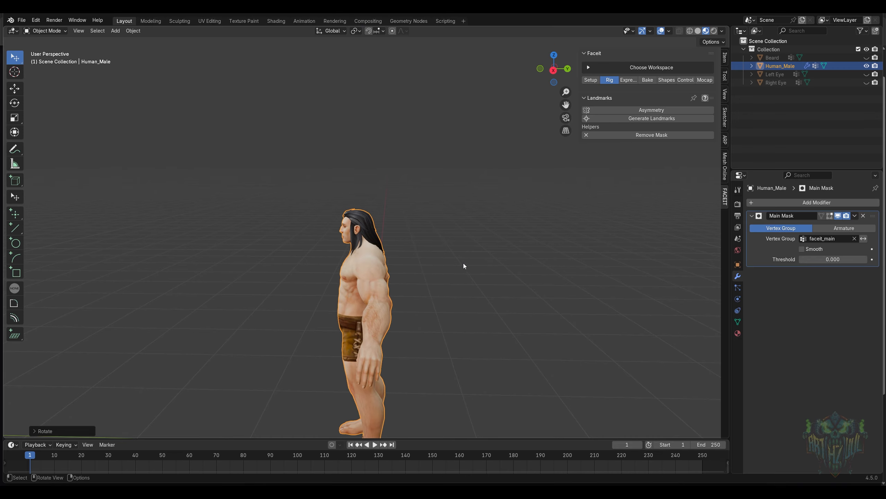
{"action": "middle_click_drag", "start_coordinate": [464, 263], "coordinate": [521, 282]}
{"action": "scroll", "coordinate": [541, 257], "scroll_direction": "up", "scroll_amount": 2}
{"action": "scroll", "coordinate": [521, 281], "scroll_direction": "up", "scroll_amount": 5}
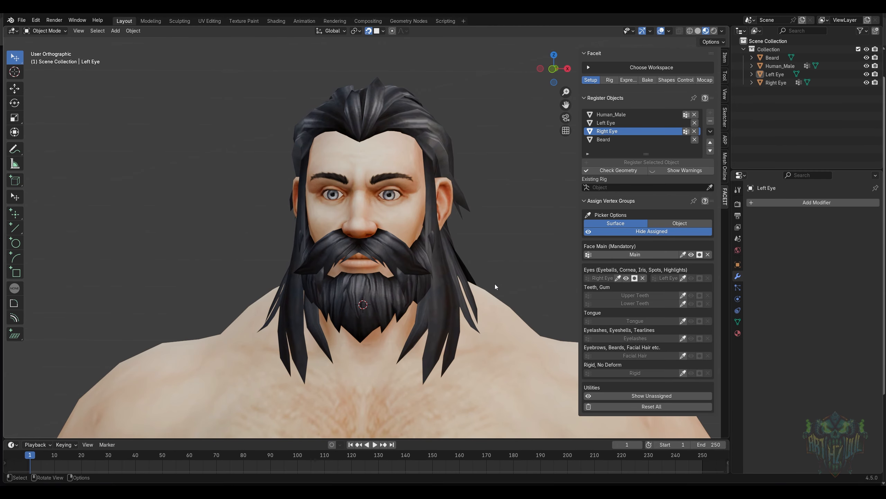
- Return to the rigging stage with the reoriented character and hide the beard and eyes by masking the main face
{"action": "middle_click_drag", "start_coordinate": [488, 276], "coordinate": [490, 282]}
{"action": "scroll", "coordinate": [490, 282], "scroll_direction": "up", "scroll_amount": 2}
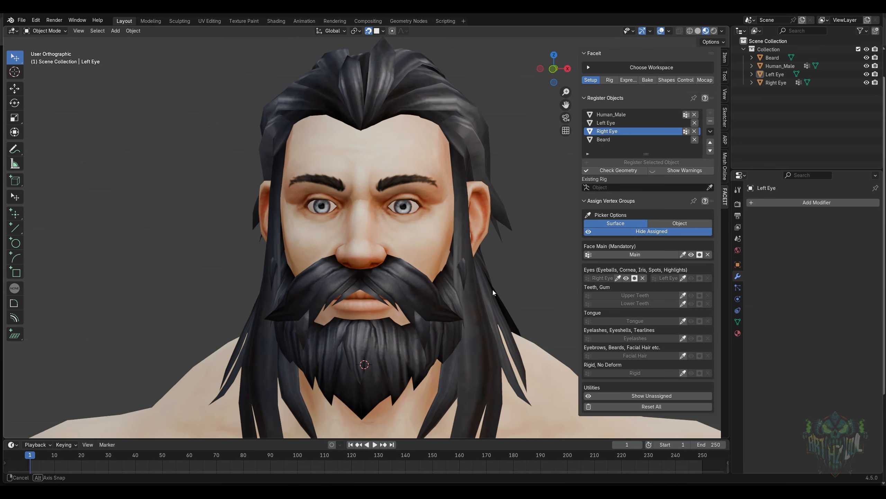
{"action": "left_click", "coordinate": [610, 80]}
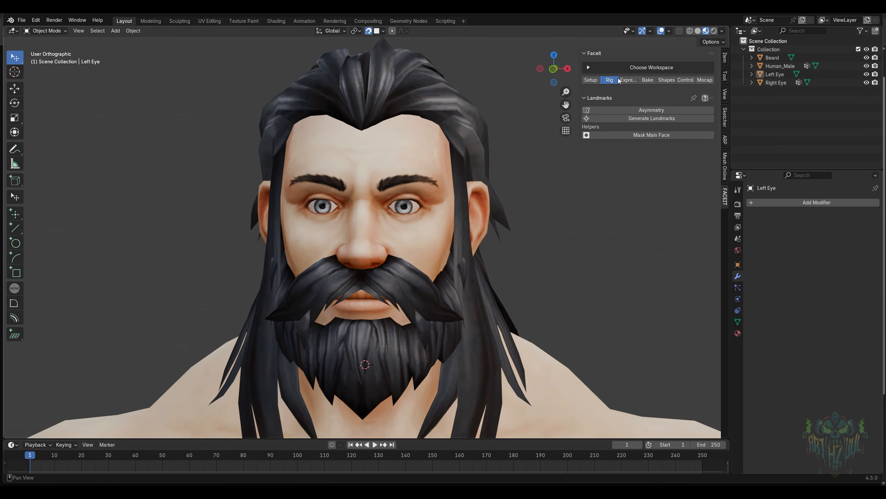
{"action": "middle_click_drag", "start_coordinate": [489, 284], "coordinate": [493, 261], "text": "shift"}
{"action": "left_click", "coordinate": [635, 137]}
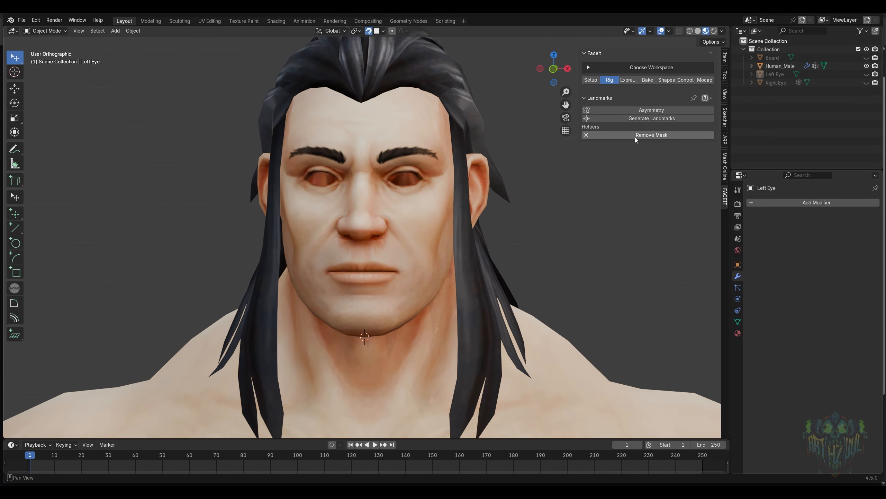
- Generate the facial landmarks, align them to the chin at Z about 1.77, and match the face height (about 0.21) and width
{"action": "left_click", "coordinate": [653, 119]}
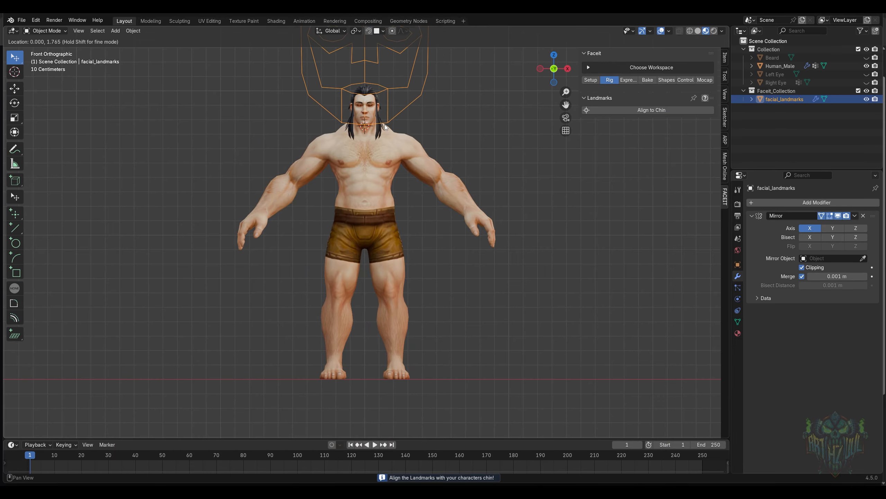
{"action": "left_click", "coordinate": [385, 125]}
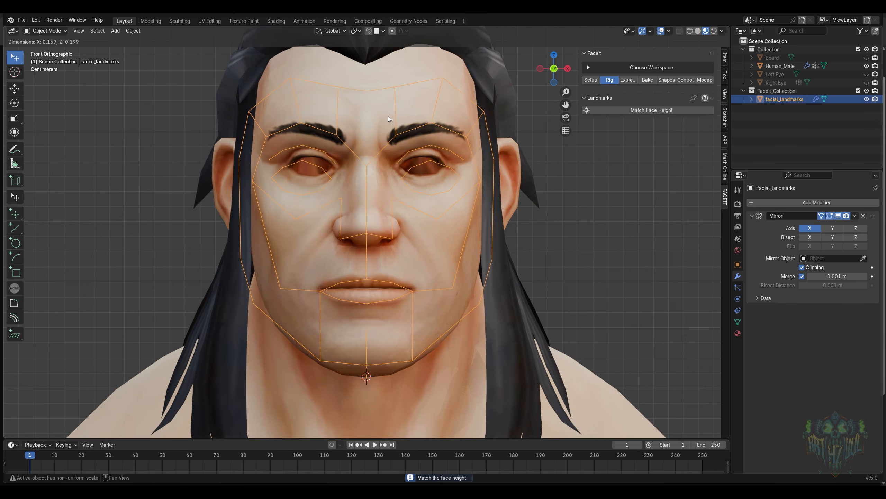
{"action": "left_click", "coordinate": [388, 101]}
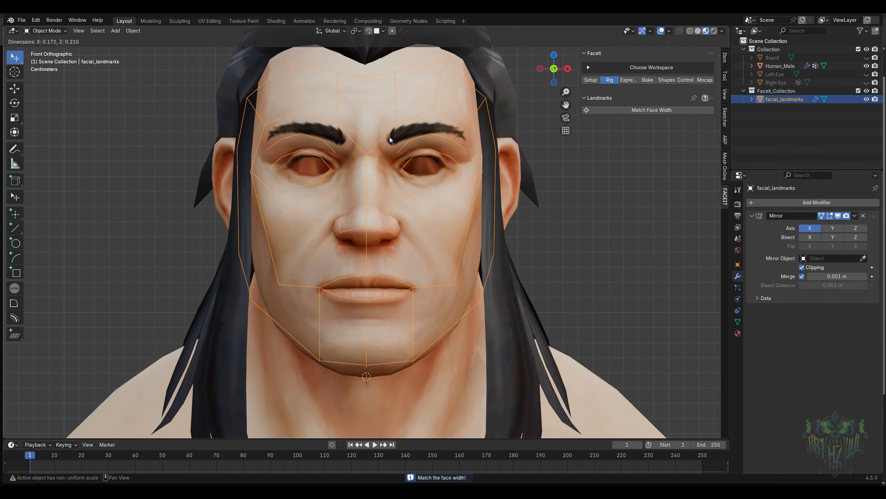
{"action": "left_click", "coordinate": [373, 136]}
- Fit the chin landmarks in front view: both side points on the jawline, the centre point at the chin's bottom, and the point below the lips
{"action": "scroll", "coordinate": [438, 201], "scroll_direction": "up", "scroll_amount": 2}
{"action": "middle_click_drag", "start_coordinate": [392, 173], "coordinate": [449, 137], "text": "shift"}
{"action": "middle_click_drag", "start_coordinate": [386, 431], "coordinate": [416, 281], "text": "shift"}
{"action": "scroll", "coordinate": [409, 328], "scroll_direction": "up", "scroll_amount": 2}
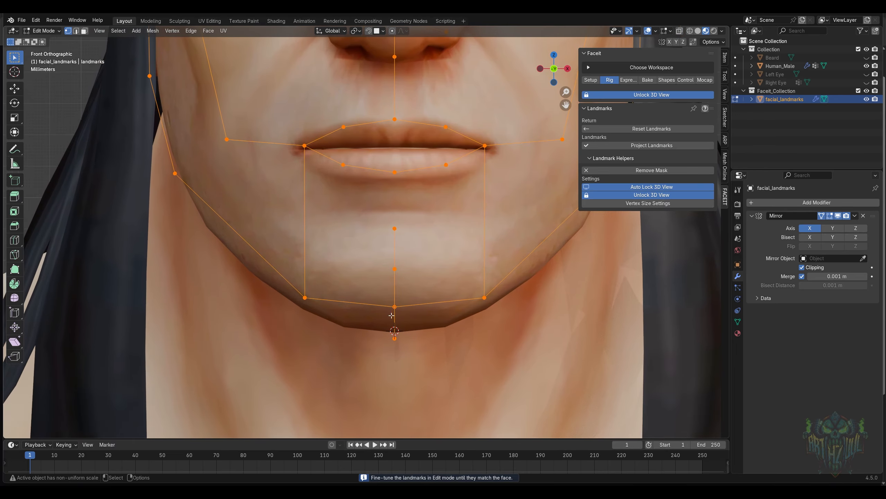
{"action": "left_click_drag", "start_coordinate": [305, 297], "coordinate": [309, 307]}
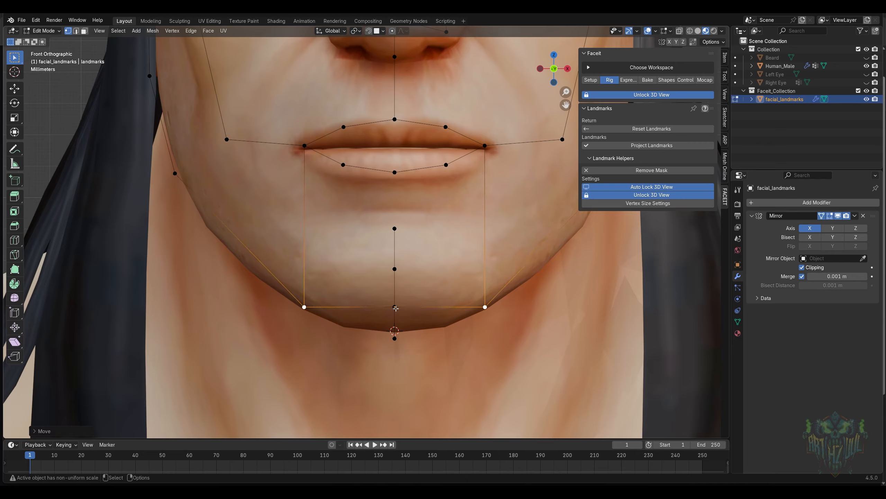
{"action": "left_click_drag", "start_coordinate": [395, 308], "coordinate": [395, 330]}
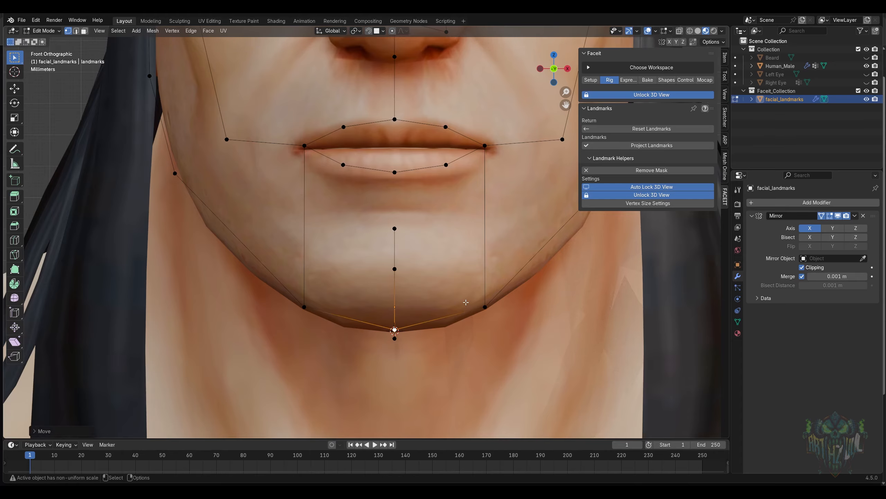
{"action": "left_click", "coordinate": [396, 304]}
{"action": "left_click_drag", "start_coordinate": [396, 224], "coordinate": [395, 210]}
- Fit the mouth landmarks to the lip outline, adjusting the upper lip points, the mouth corners and the lower lip's centre
{"action": "middle_click_drag", "start_coordinate": [427, 180], "coordinate": [409, 275], "text": "shift"}
{"action": "scroll", "coordinate": [409, 275], "scroll_direction": "up", "scroll_amount": 1}
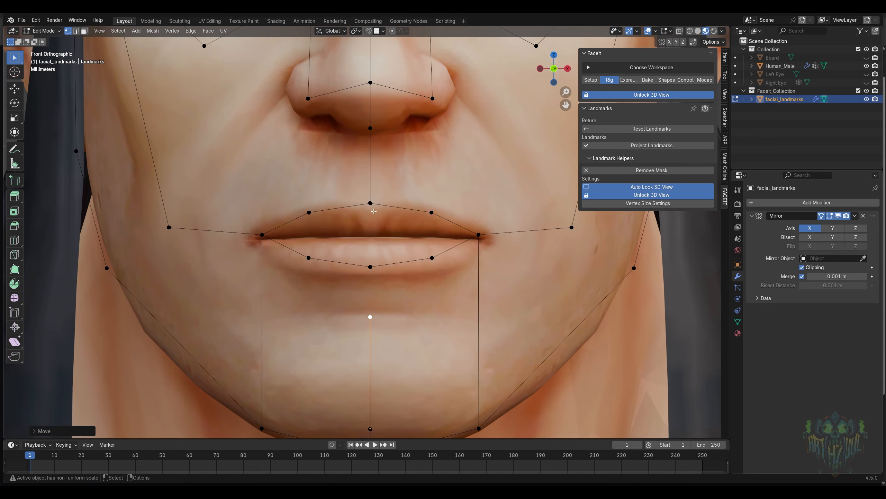
{"action": "left_click_drag", "start_coordinate": [374, 211], "coordinate": [340, 220]}
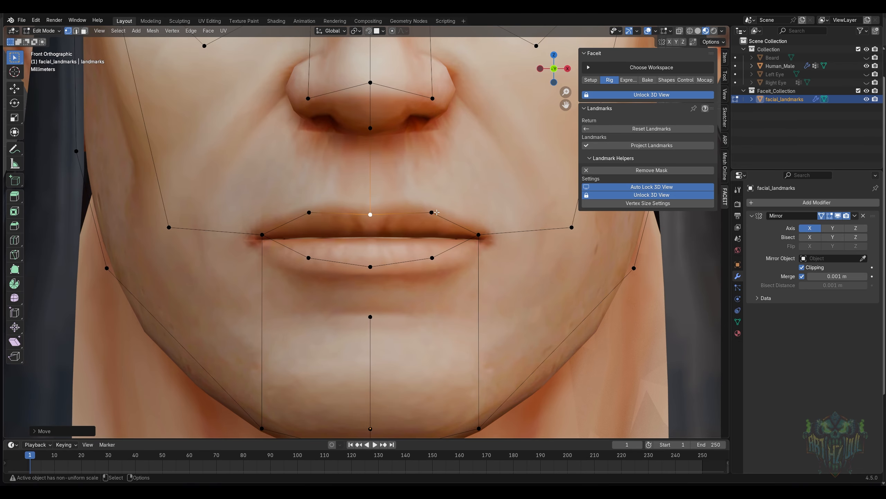
{"action": "left_click_drag", "start_coordinate": [436, 212], "coordinate": [437, 219]}
{"action": "left_click_drag", "start_coordinate": [486, 237], "coordinate": [493, 241]}
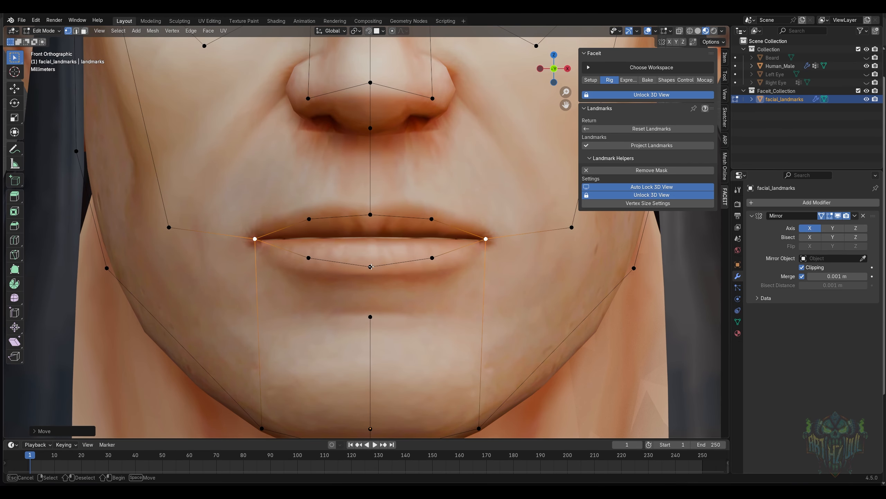
{"action": "left_click_drag", "start_coordinate": [370, 267], "coordinate": [370, 263]}
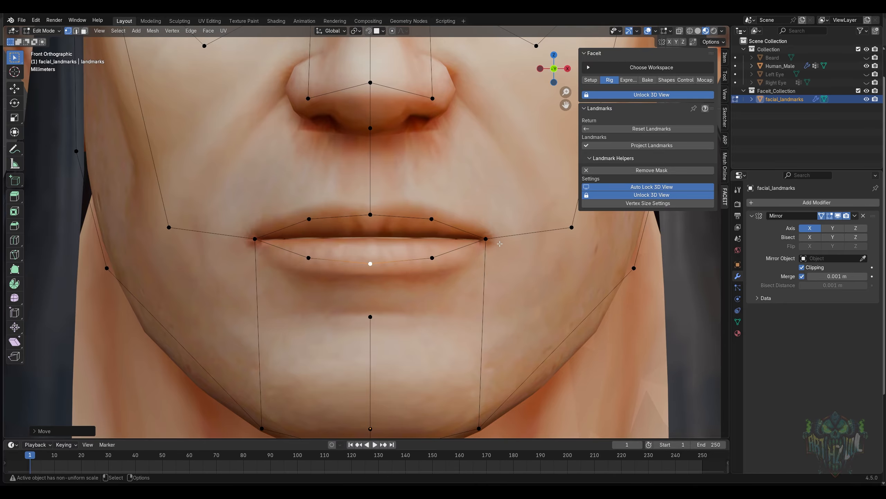
- Adjust the nose landmarks to match the base of the nose and the outer nostril wings
{"action": "middle_click_drag", "start_coordinate": [499, 243], "coordinate": [436, 263], "text": "shift"}
{"action": "left_click_drag", "start_coordinate": [303, 155], "coordinate": [303, 162]}
{"action": "middle_click_drag", "start_coordinate": [303, 161], "coordinate": [304, 224], "text": "shift"}
{"action": "left_click_drag", "start_coordinate": [375, 182], "coordinate": [376, 180]}
- Move the side jaw landmarks inward onto the face edge and adjust the cheekbone landmark beside the eye
{"action": "middle_click_drag", "start_coordinate": [576, 338], "coordinate": [467, 324], "text": "shift"}
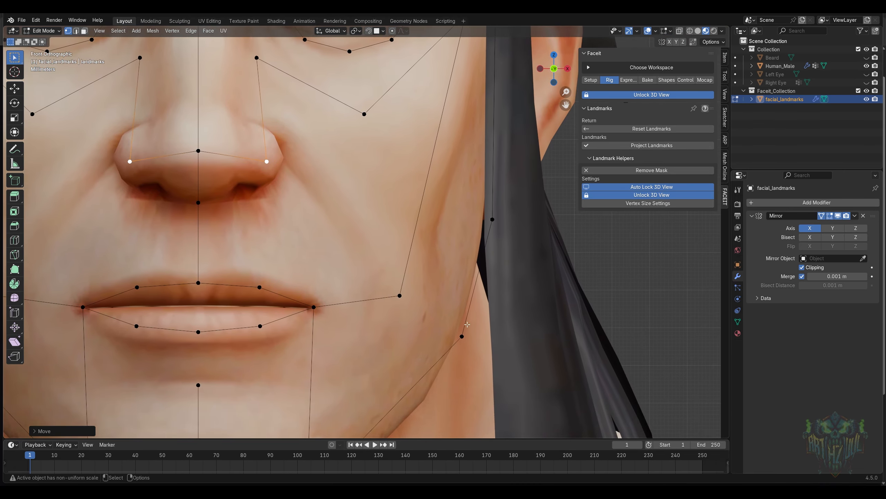
{"action": "key", "text": "g"}
{"action": "left_click", "coordinate": [465, 336]}
{"action": "left_click_drag", "start_coordinate": [458, 338], "coordinate": [445, 336]}
{"action": "left_click_drag", "start_coordinate": [487, 223], "coordinate": [471, 221]}
{"action": "middle_click_drag", "start_coordinate": [472, 222], "coordinate": [454, 391], "text": "shift"}
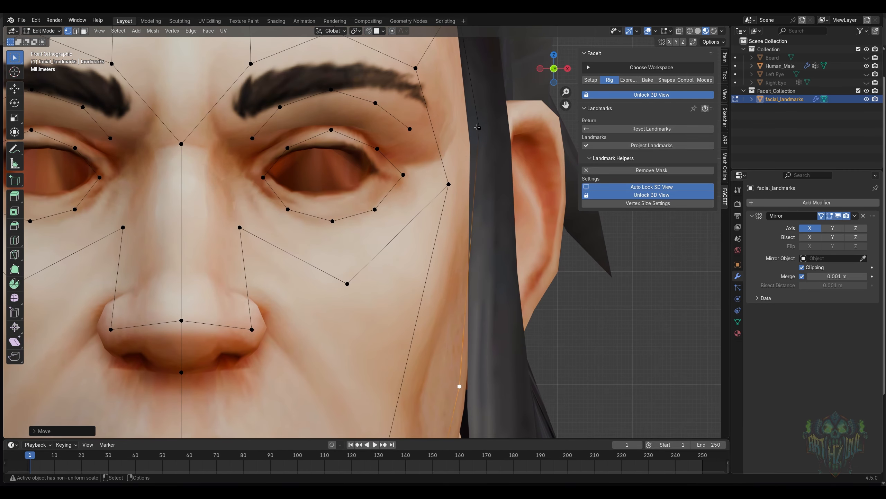
{"action": "left_click_drag", "start_coordinate": [448, 184], "coordinate": [446, 177]}
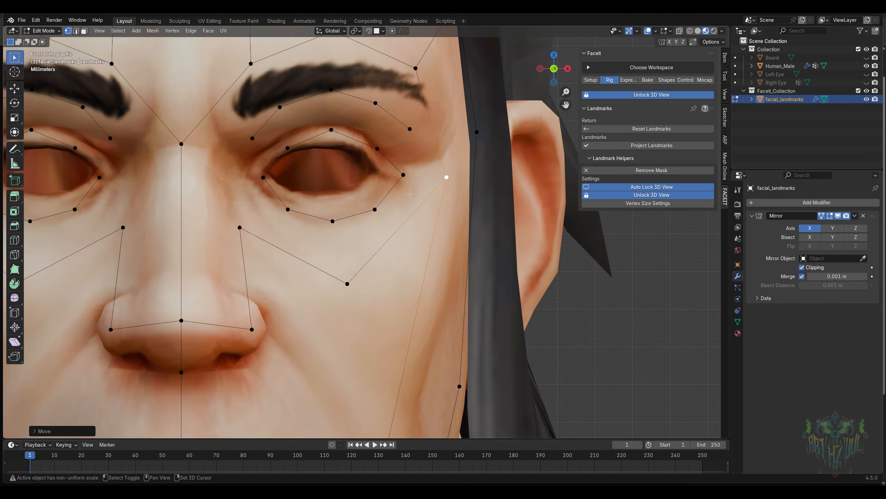
- Fit the inner eye corner and the three lower eyelid landmarks to the rim of the eye opening
{"action": "scroll", "coordinate": [272, 163], "scroll_direction": "up", "scroll_amount": 5}
{"action": "left_click_drag", "start_coordinate": [251, 208], "coordinate": [247, 202]}
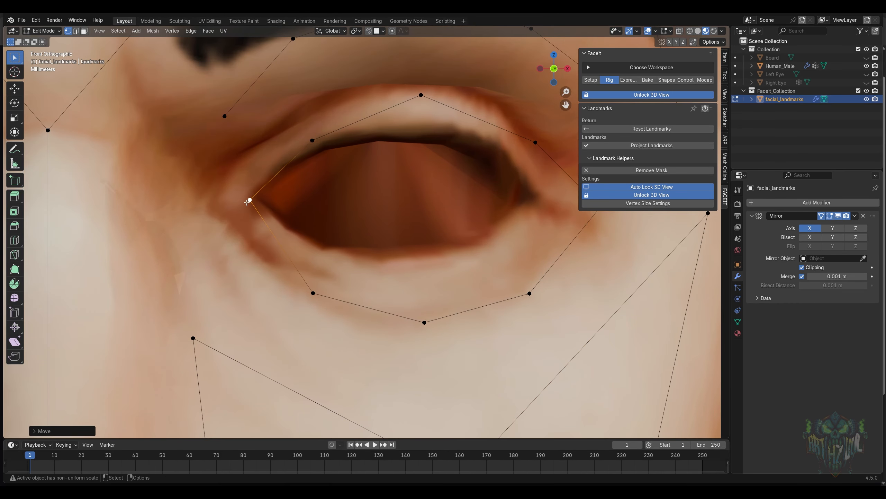
{"action": "left_click_drag", "start_coordinate": [314, 294], "coordinate": [315, 250]}
{"action": "left_click_drag", "start_coordinate": [425, 316], "coordinate": [405, 249]}
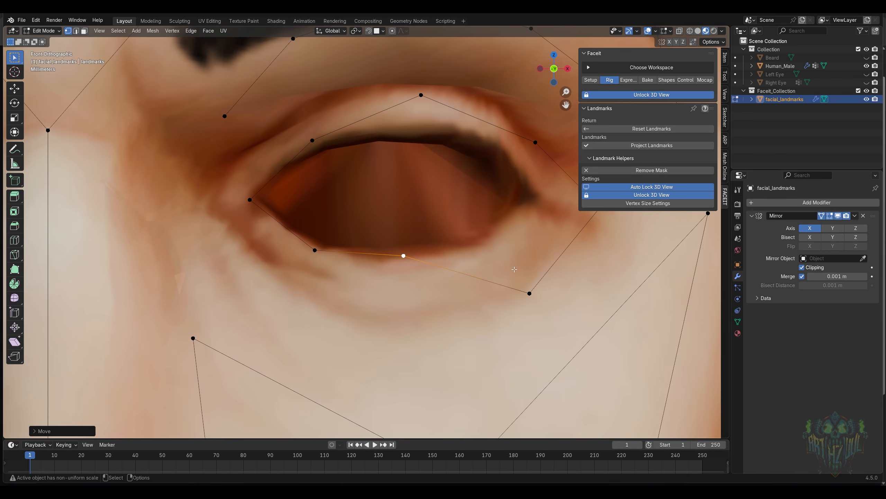
{"action": "left_click_drag", "start_coordinate": [508, 277], "coordinate": [481, 243]}
{"action": "middle_click_drag", "start_coordinate": [481, 243], "coordinate": [434, 283], "text": "shift"}
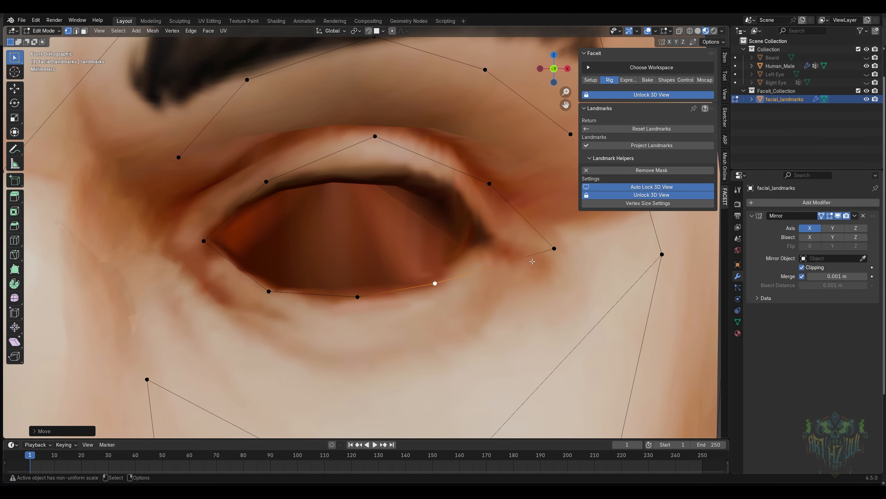
- Fit the outer eye corner and the three upper eyelid landmarks to the rim of the eye opening
{"action": "left_click_drag", "start_coordinate": [539, 245], "coordinate": [492, 239]}
{"action": "left_click_drag", "start_coordinate": [487, 187], "coordinate": [455, 205]}
{"action": "left_click_drag", "start_coordinate": [375, 136], "coordinate": [377, 175]}
{"action": "left_click_drag", "start_coordinate": [267, 182], "coordinate": [264, 188]}
- Move the five landmarks above the eye down onto the upper eyelid crease, spacing them along its curve
{"action": "middle_click_drag", "start_coordinate": [264, 188], "coordinate": [290, 244], "text": "shift"}
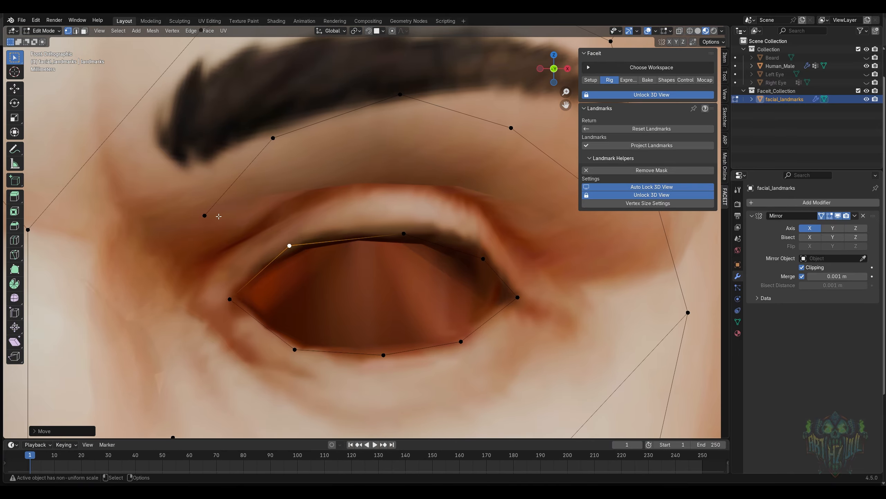
{"action": "left_click_drag", "start_coordinate": [204, 212], "coordinate": [195, 274]}
{"action": "left_click_drag", "start_coordinate": [276, 138], "coordinate": [270, 218]}
{"action": "left_click_drag", "start_coordinate": [396, 101], "coordinate": [390, 188]}
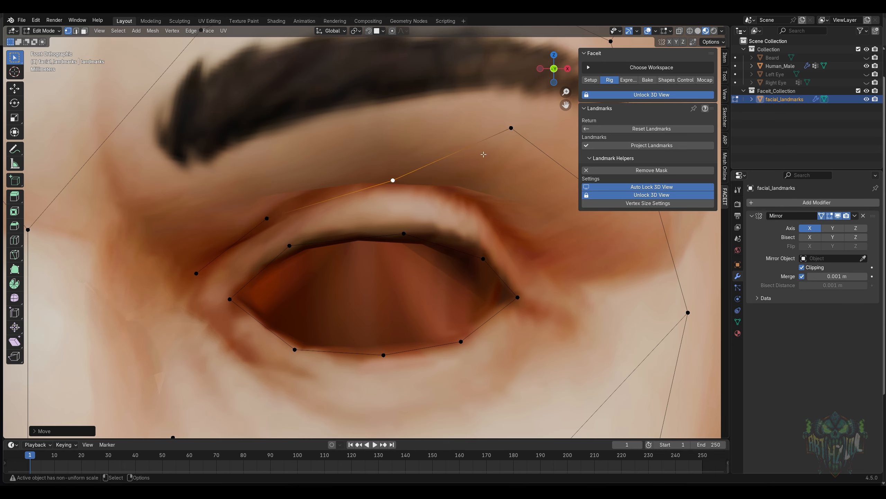
{"action": "left_click_drag", "start_coordinate": [512, 127], "coordinate": [501, 205]}
{"action": "middle_click_drag", "start_coordinate": [607, 234], "coordinate": [562, 227], "text": "shift"}
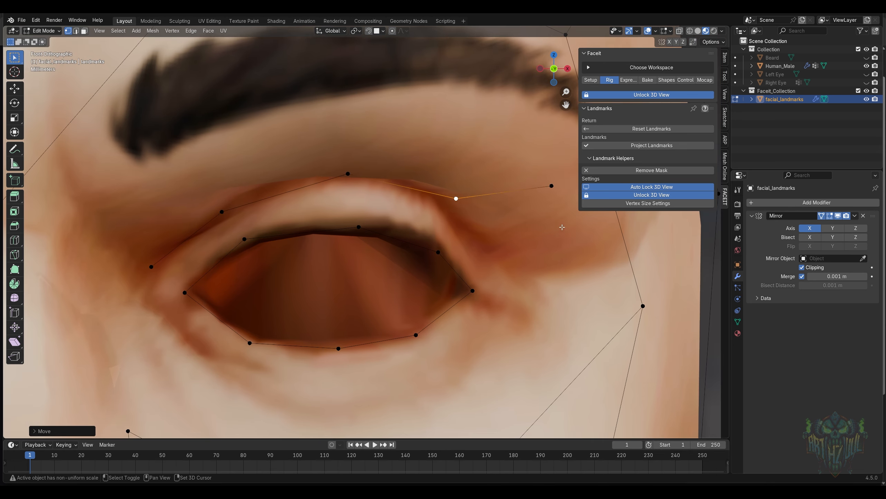
{"action": "left_click_drag", "start_coordinate": [551, 188], "coordinate": [489, 255]}
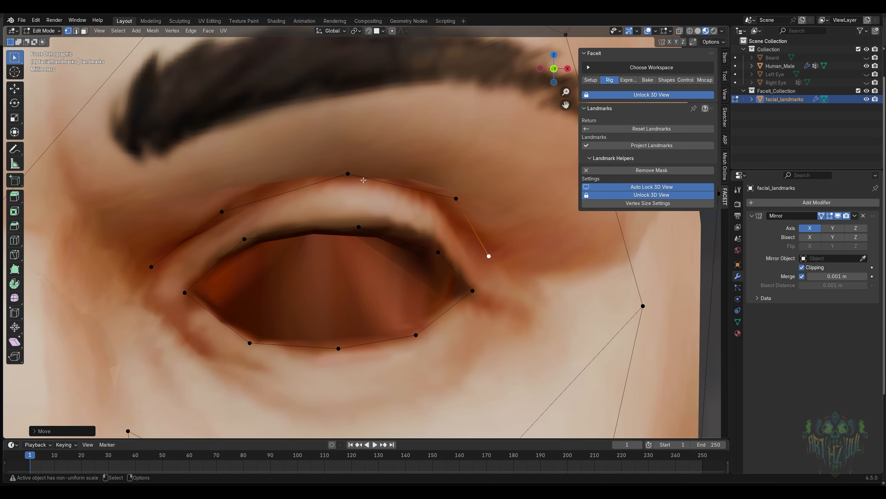
{"action": "left_click_drag", "start_coordinate": [219, 208], "coordinate": [236, 191]}
{"action": "left_click", "coordinate": [456, 198]}
{"action": "left_click_drag", "start_coordinate": [455, 198], "coordinate": [442, 196]}
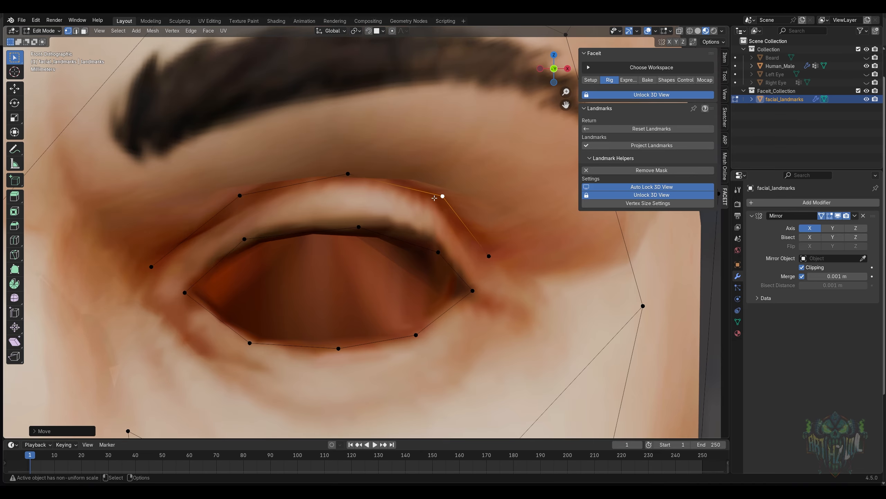
- Move the three brow landmarks down onto the inner end, middle and outer end of the eyebrow
{"action": "middle_click_drag", "start_coordinate": [363, 202], "coordinate": [399, 236], "text": "shift"}
{"action": "middle_click_drag", "start_coordinate": [243, 175], "coordinate": [247, 227], "text": "shift"}
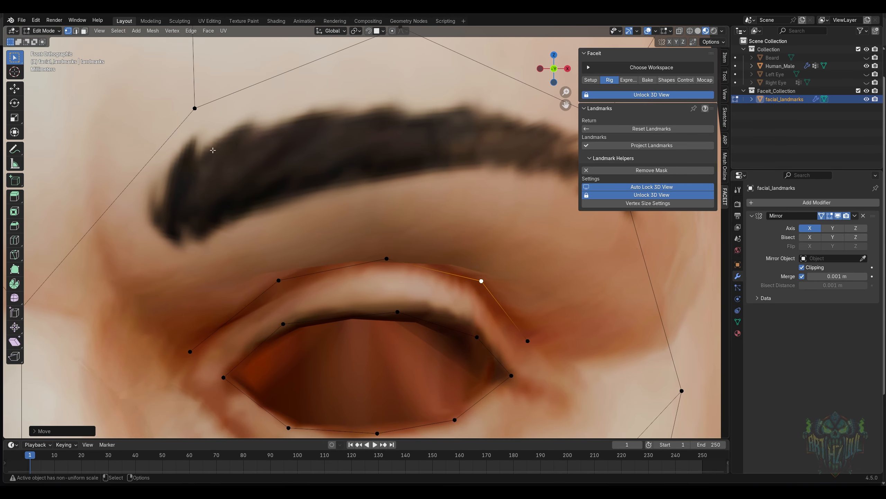
{"action": "left_click_drag", "start_coordinate": [194, 109], "coordinate": [189, 195]}
{"action": "middle_click_drag", "start_coordinate": [358, 148], "coordinate": [334, 202], "text": "shift"}
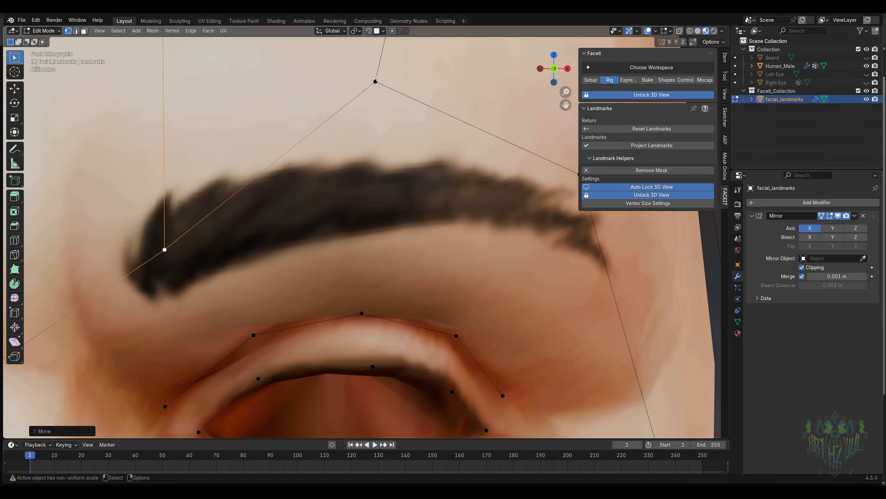
{"action": "left_click_drag", "start_coordinate": [375, 82], "coordinate": [361, 195]}
{"action": "middle_click_drag", "start_coordinate": [497, 220], "coordinate": [403, 198], "text": "shift"}
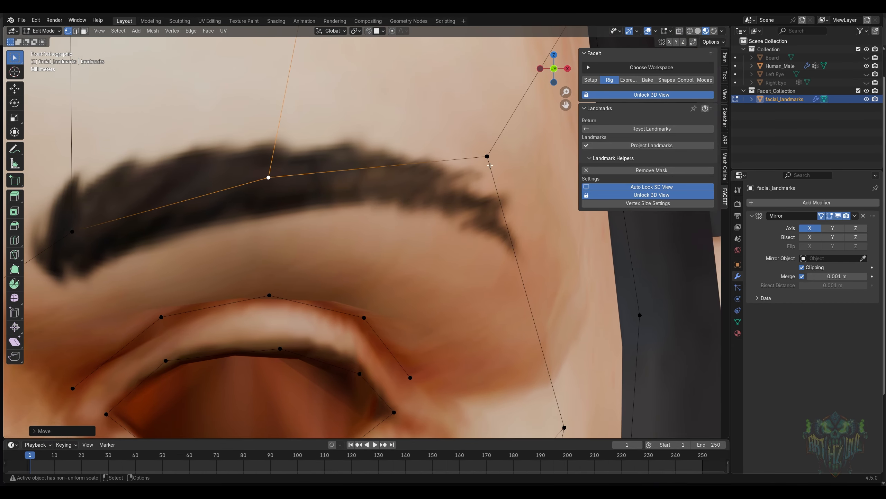
{"action": "left_click_drag", "start_coordinate": [485, 154], "coordinate": [496, 228]}
- Move the temple and outer forehead landmarks inward onto the visible edge of the face
{"action": "scroll", "coordinate": [502, 262], "scroll_direction": "down", "scroll_amount": 5}
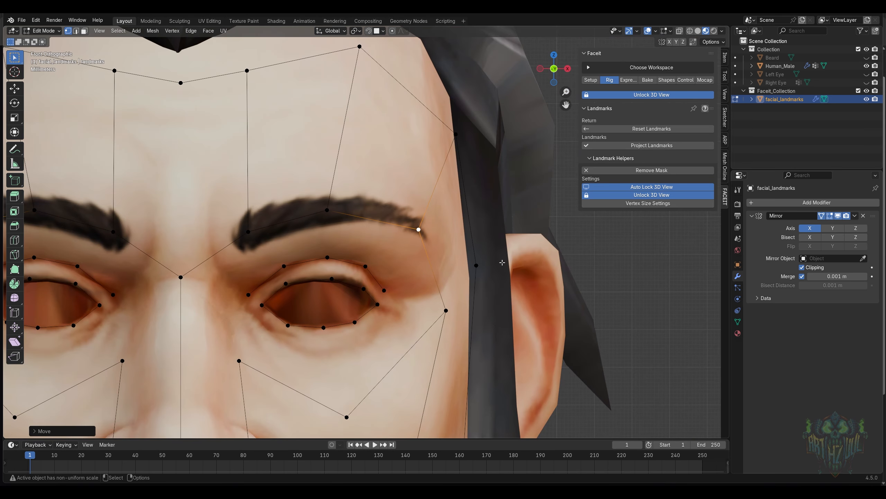
{"action": "left_click", "coordinate": [475, 265]}
{"action": "scroll", "coordinate": [471, 263], "scroll_direction": "down", "scroll_amount": 5}
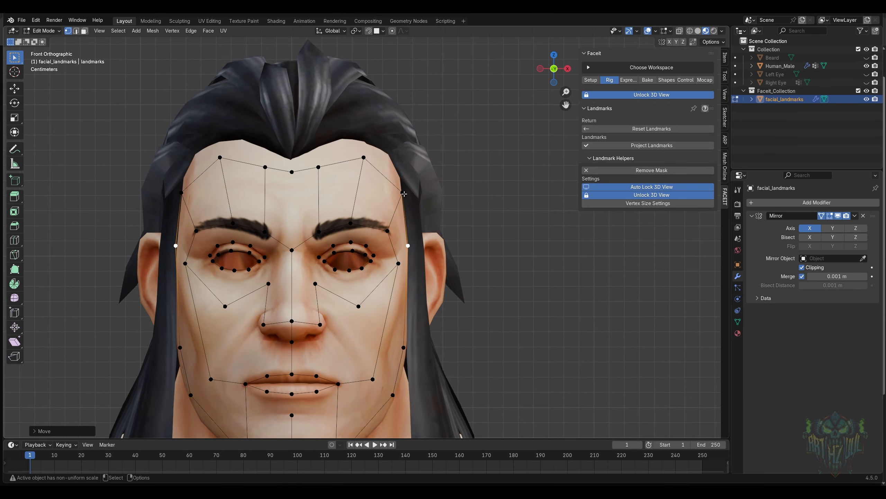
{"action": "scroll", "coordinate": [463, 160], "scroll_direction": "down", "scroll_amount": 5}
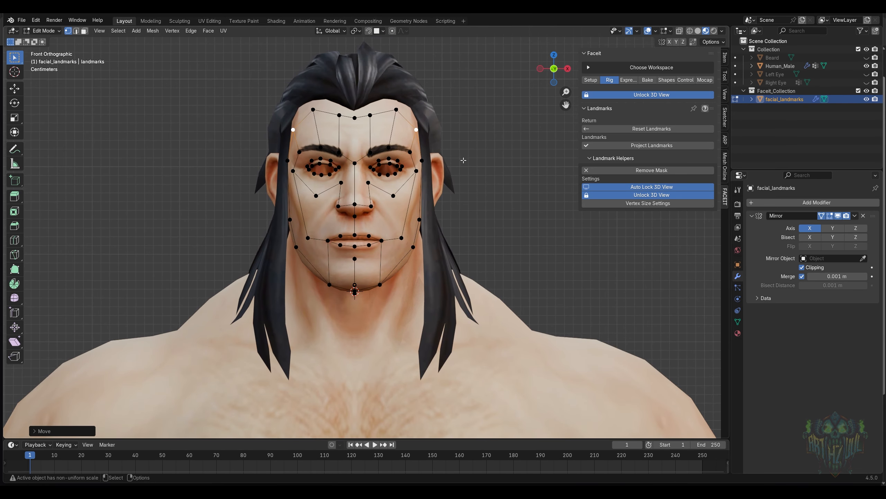
{"action": "scroll", "coordinate": [463, 161], "scroll_direction": "up", "scroll_amount": 3}
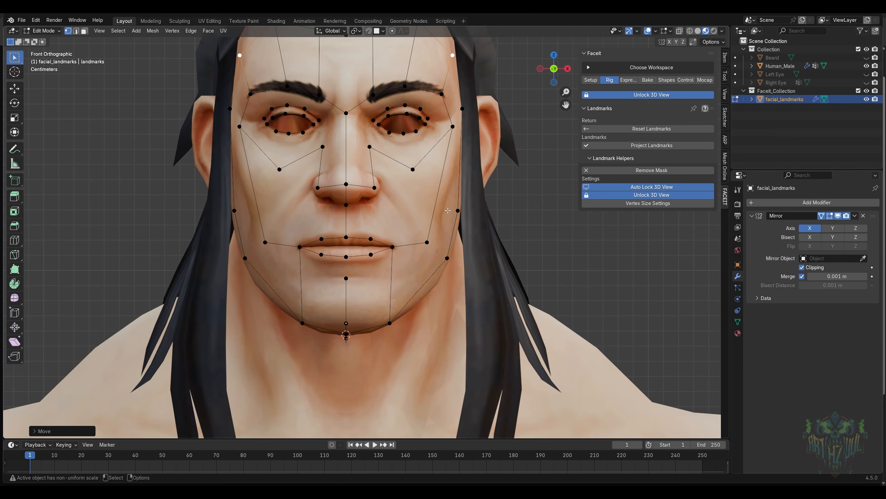
{"action": "scroll", "coordinate": [461, 210], "scroll_direction": "up", "scroll_amount": 1}
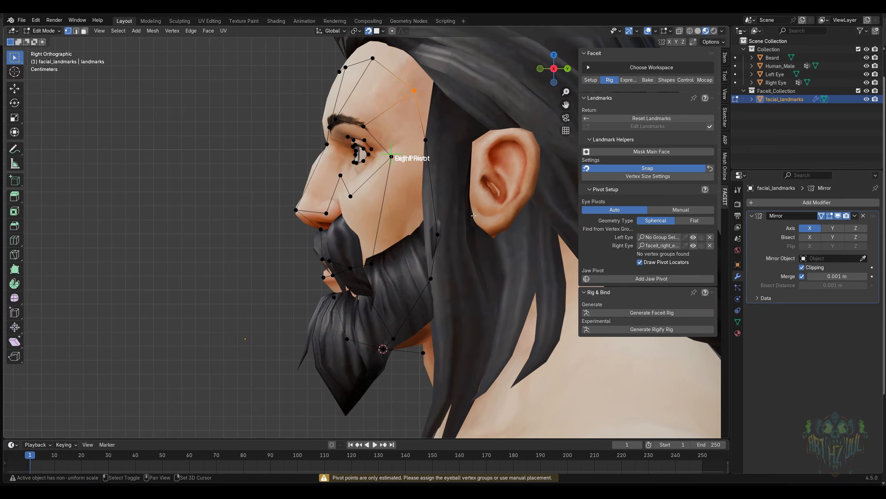
- Mask the main face in side view and raise the throat landmark to the junction of the jaw underside and neck
{"action": "left_click", "coordinate": [663, 153]}
{"action": "scroll", "coordinate": [371, 176], "scroll_direction": "up", "scroll_amount": 2}
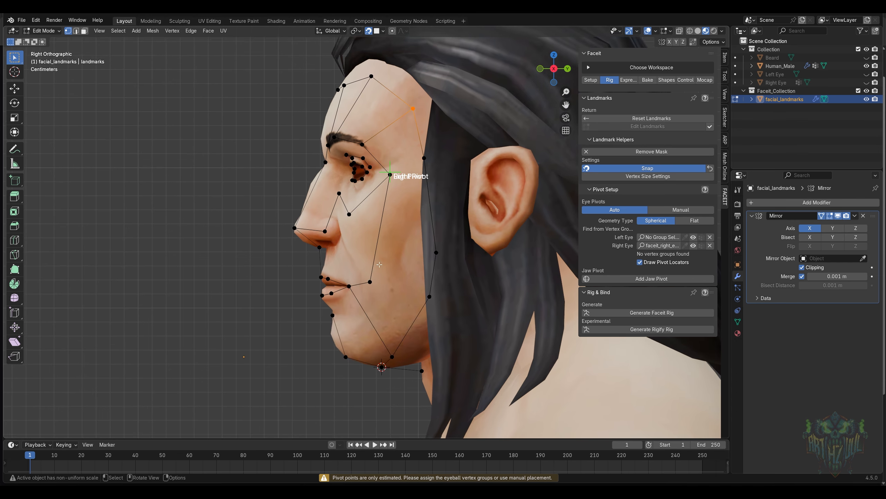
{"action": "middle_click_drag", "start_coordinate": [451, 395], "coordinate": [460, 338], "text": "shift"}
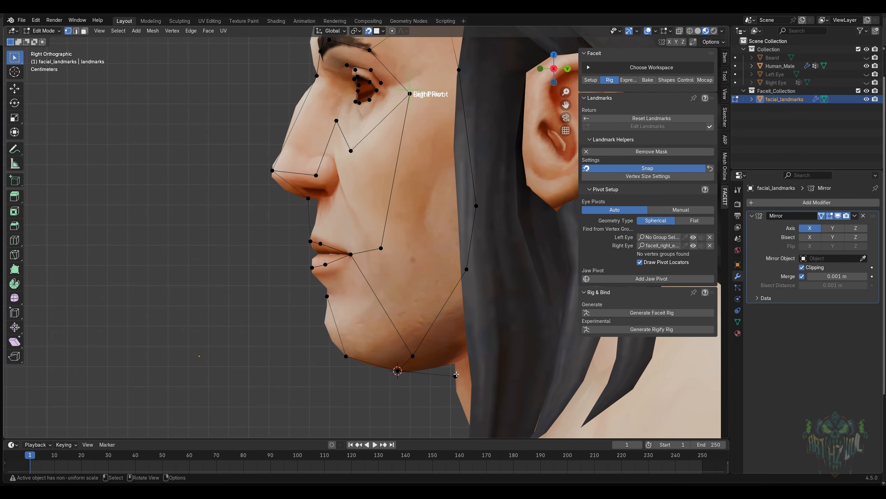
{"action": "left_click", "coordinate": [456, 376]}
{"action": "key", "text": "g"}
{"action": "left_click", "coordinate": [456, 364]}
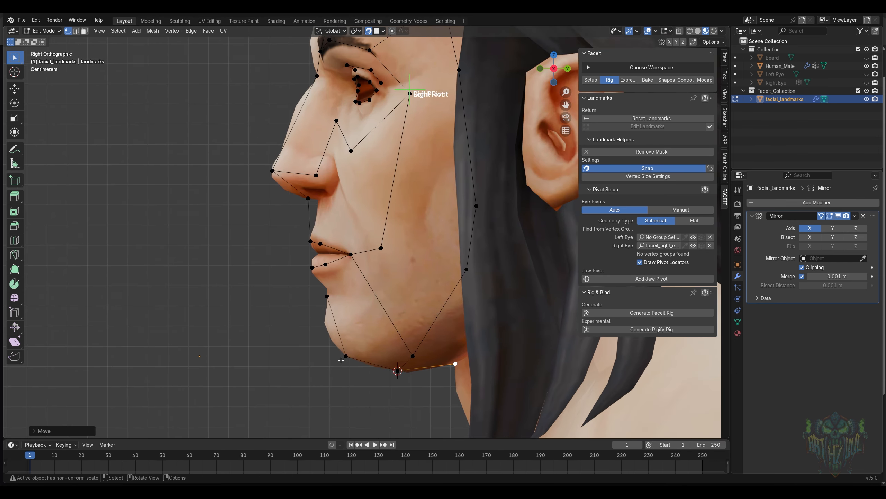
{"action": "left_click", "coordinate": [323, 307]}
{"action": "key", "text": "g"}
{"action": "right_click", "coordinate": [322, 324]}
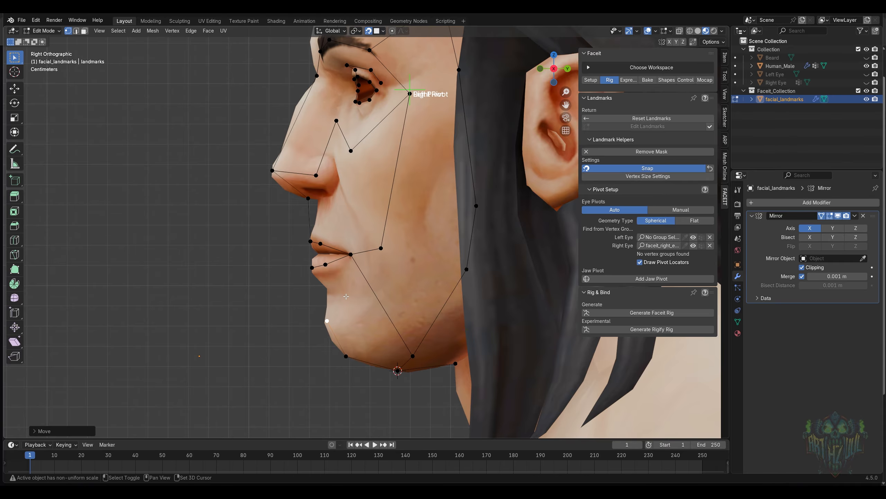
- Fit the lower front chin landmark and the central upper and lower lip landmarks to the face profile in side view
{"action": "middle_click_drag", "start_coordinate": [341, 364], "coordinate": [348, 374], "text": "shift"}
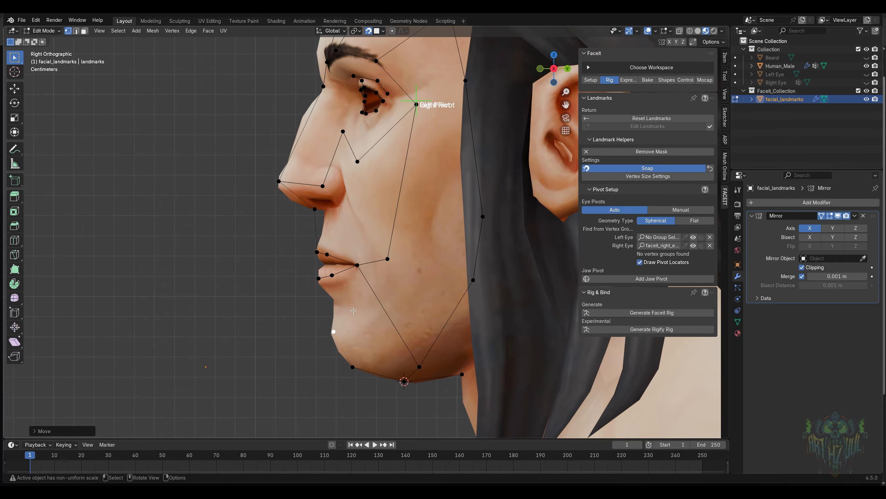
{"action": "key", "text": "g"}
{"action": "left_click", "coordinate": [345, 364]}
{"action": "scroll", "coordinate": [359, 327], "scroll_direction": "up", "scroll_amount": 2}
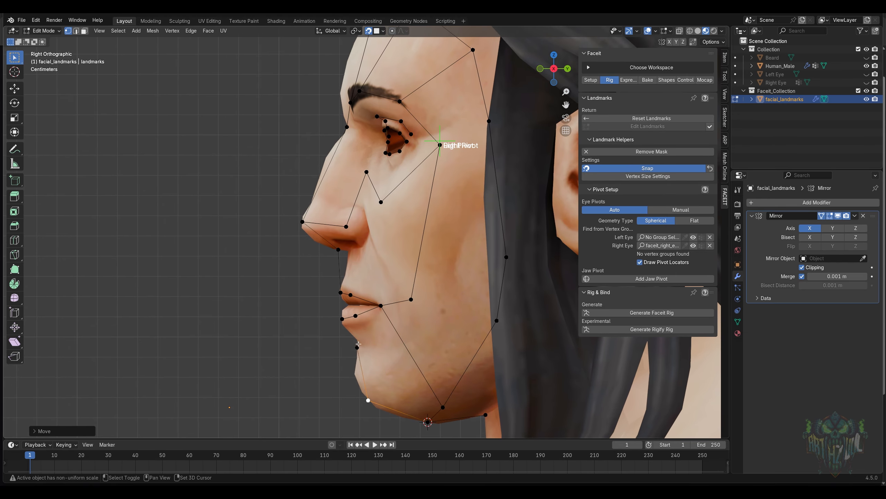
{"action": "left_click", "coordinate": [329, 321]}
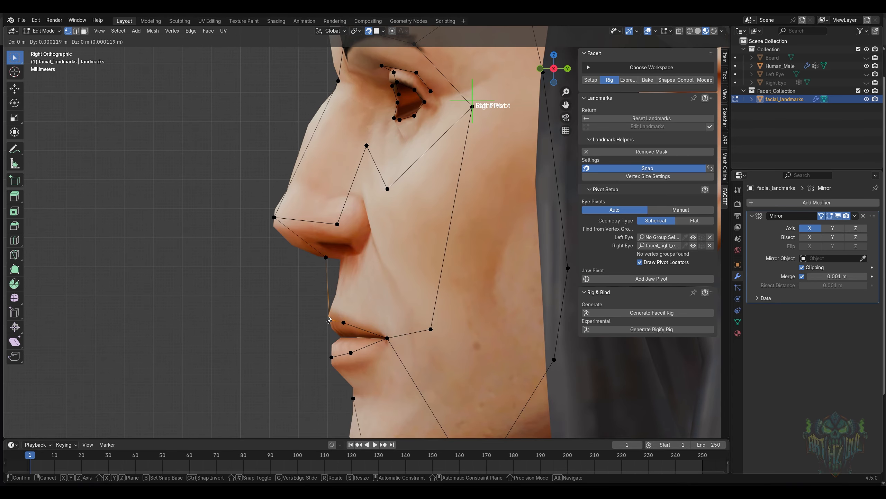
{"action": "left_click", "coordinate": [331, 357]}
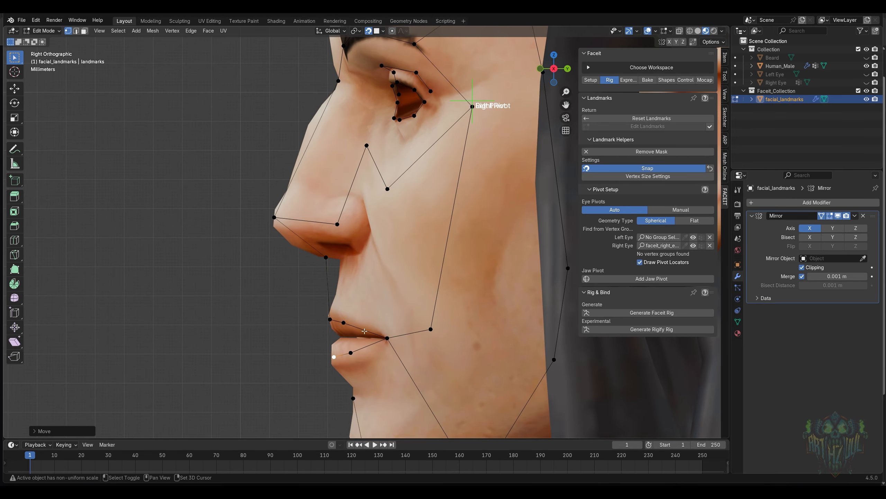
- Adjust the mouth corner landmark and move the under-nose landmark back to the base of the nose in side view
{"action": "middle_click_drag", "start_coordinate": [386, 338], "coordinate": [381, 370], "text": "shift"}
{"action": "left_click", "coordinate": [384, 351]}
{"action": "key", "text": "g"}
{"action": "left_click", "coordinate": [384, 353]}
{"action": "left_click", "coordinate": [329, 316]}
{"action": "key", "text": "g"}
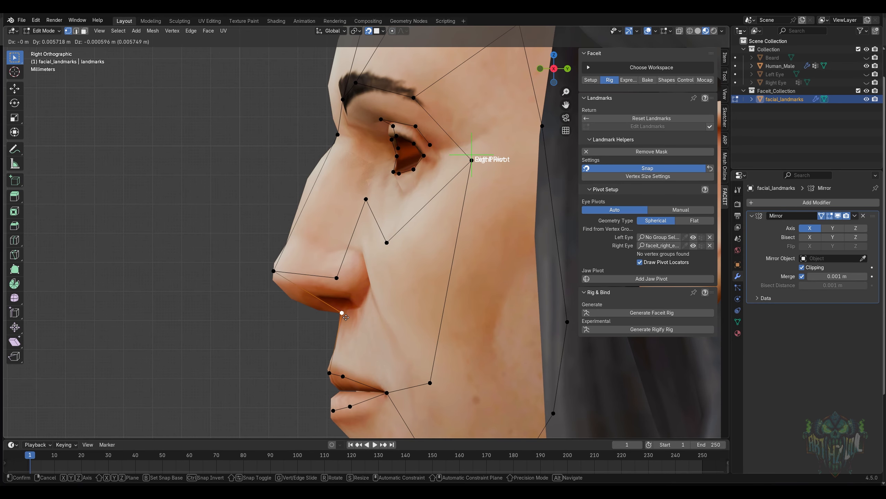
{"action": "left_click", "coordinate": [347, 317]}
- Move the nostril wing landmark slightly back and fit the nose bridge landmark to the profile in side view
{"action": "left_click", "coordinate": [341, 281]}
{"action": "key", "text": "g"}
{"action": "left_click", "coordinate": [351, 279]}
{"action": "left_click", "coordinate": [273, 271]}
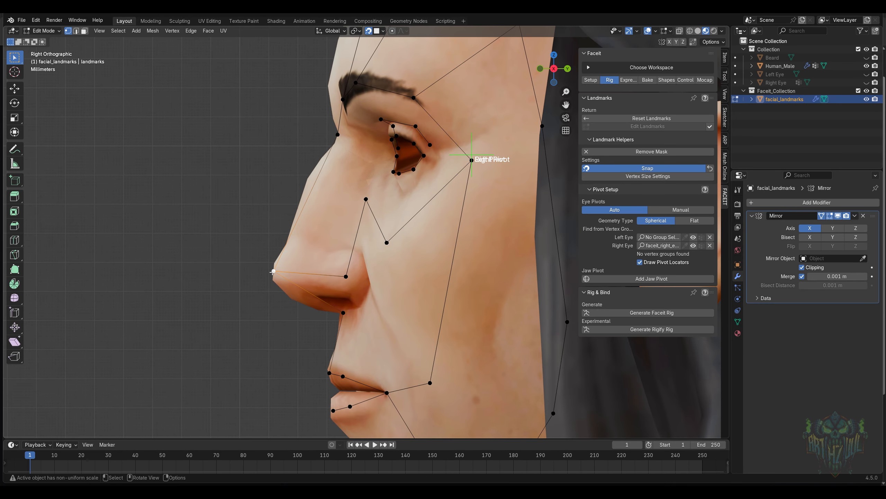
{"action": "middle_click_drag", "start_coordinate": [354, 216], "coordinate": [353, 262], "text": "shift"}
{"action": "left_click", "coordinate": [337, 180]}
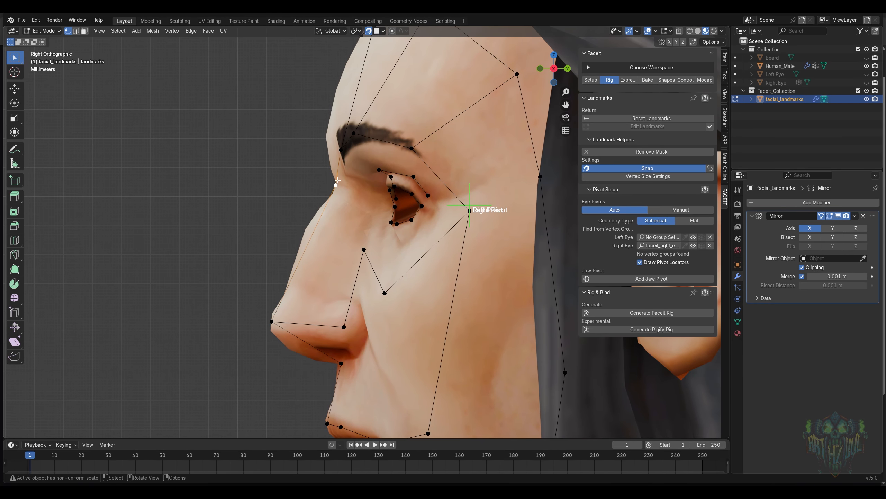
{"action": "key", "text": "g"}
{"action": "left_click", "coordinate": [336, 183]}
- Move the inner landmark of the upper eyelid crease back onto the start of the fold in side view
{"action": "middle_click_drag", "start_coordinate": [407, 221], "coordinate": [388, 226], "text": "shift"}
{"action": "scroll", "coordinate": [362, 183], "scroll_direction": "up", "scroll_amount": 6}
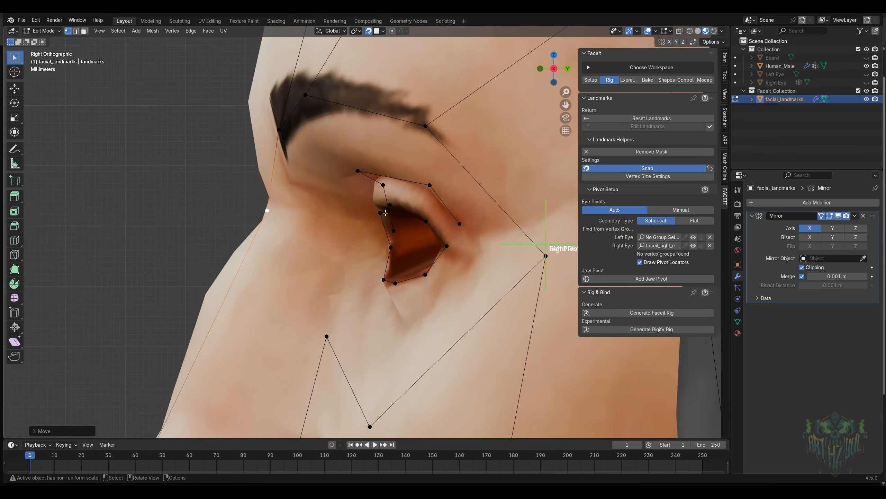
{"action": "left_click", "coordinate": [360, 149]}
{"action": "key", "text": "g"}
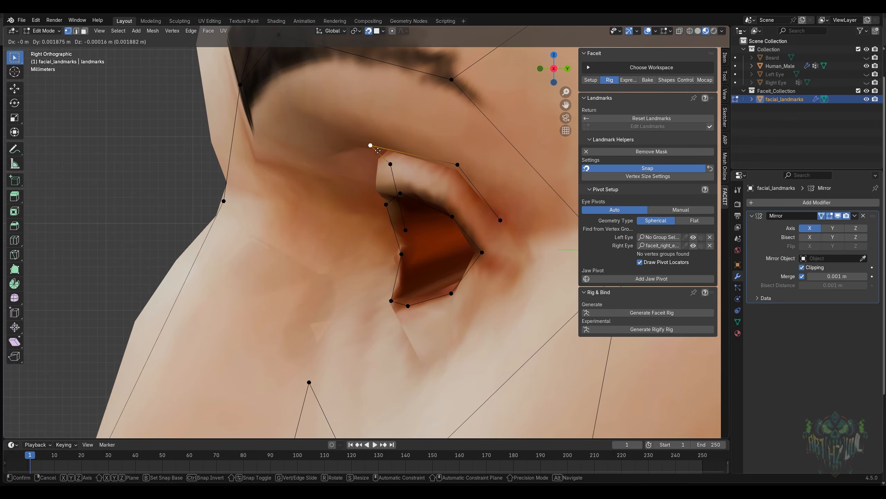
{"action": "left_click", "coordinate": [402, 168]}
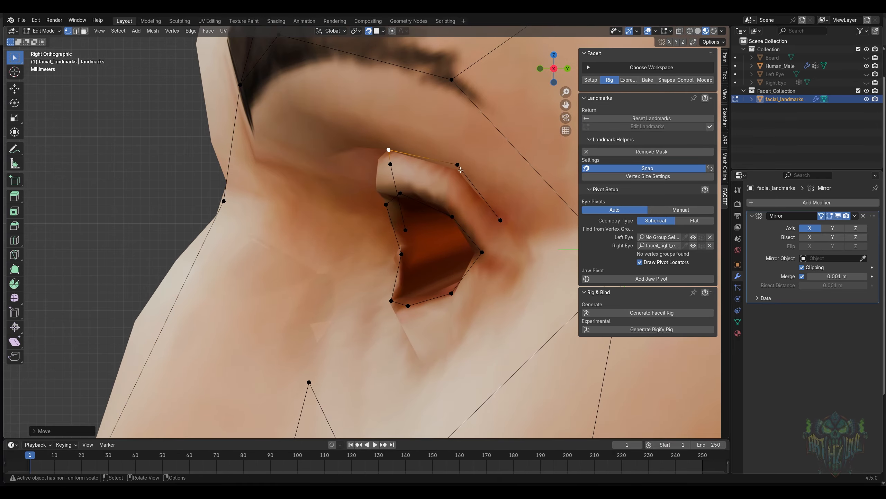
- Fine-tune the middle eyelid crease landmark, the lower eyelid landmarks and the inner eyelid landmark against the eye opening
{"action": "left_click_drag", "start_coordinate": [460, 170], "coordinate": [460, 174]}
{"action": "left_click_drag", "start_coordinate": [452, 294], "coordinate": [407, 308]}
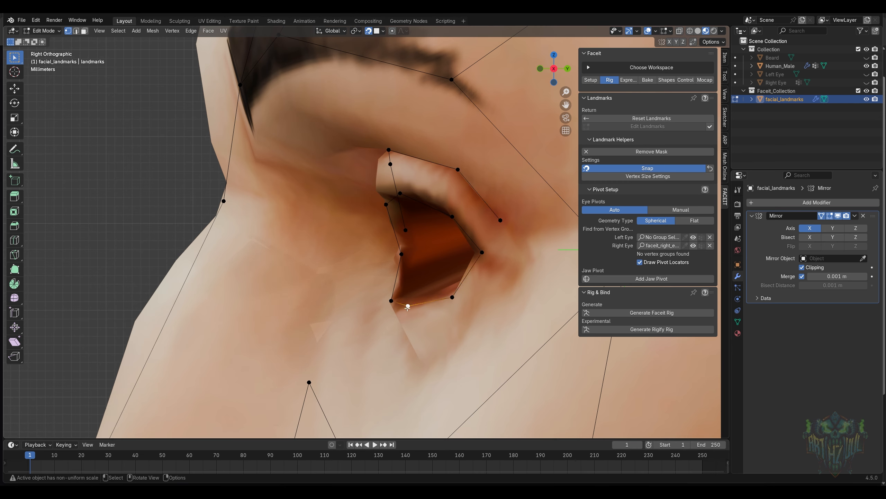
{"action": "left_click_drag", "start_coordinate": [399, 255], "coordinate": [400, 250]}
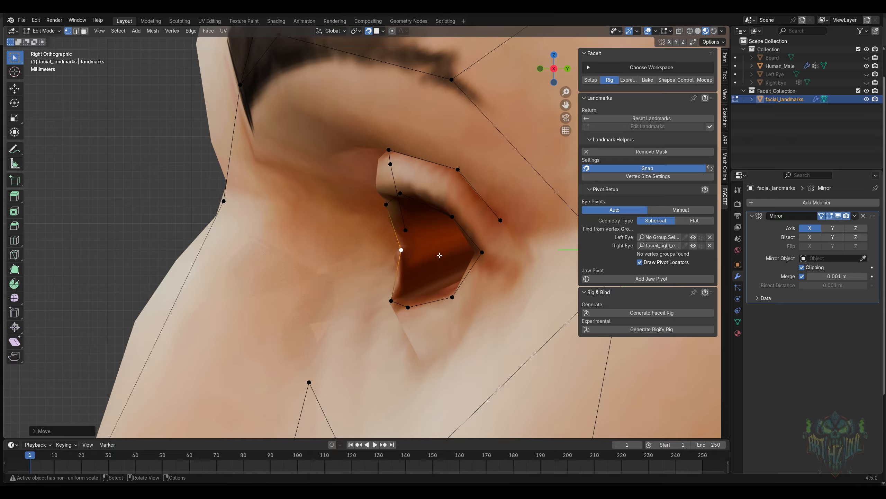
{"action": "scroll", "coordinate": [420, 250], "scroll_direction": "down", "scroll_amount": 1}
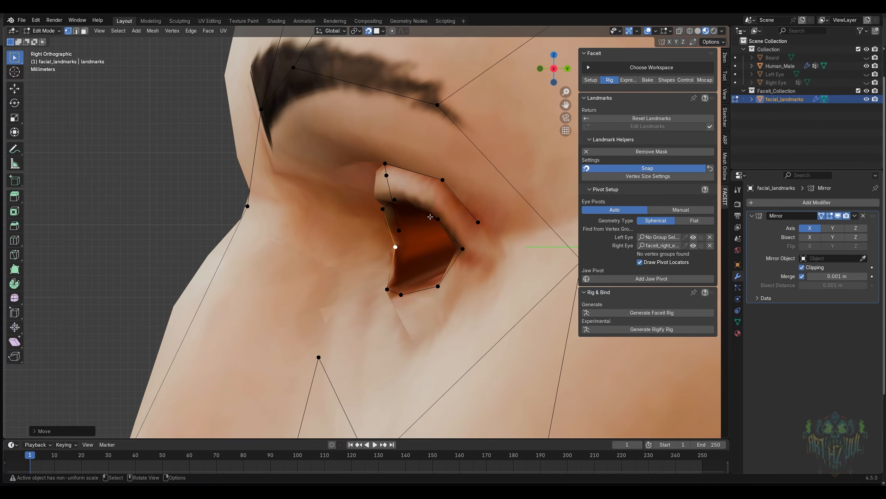
- Adjust the outer landmarks along the side of the jaw and cheek in side and perspective views
{"action": "middle_click_drag", "start_coordinate": [430, 217], "coordinate": [387, 216], "text": "shift"}
{"action": "scroll", "coordinate": [419, 231], "scroll_direction": "down", "scroll_amount": 6}
{"action": "middle_click_drag", "start_coordinate": [465, 261], "coordinate": [425, 201], "text": "shift"}
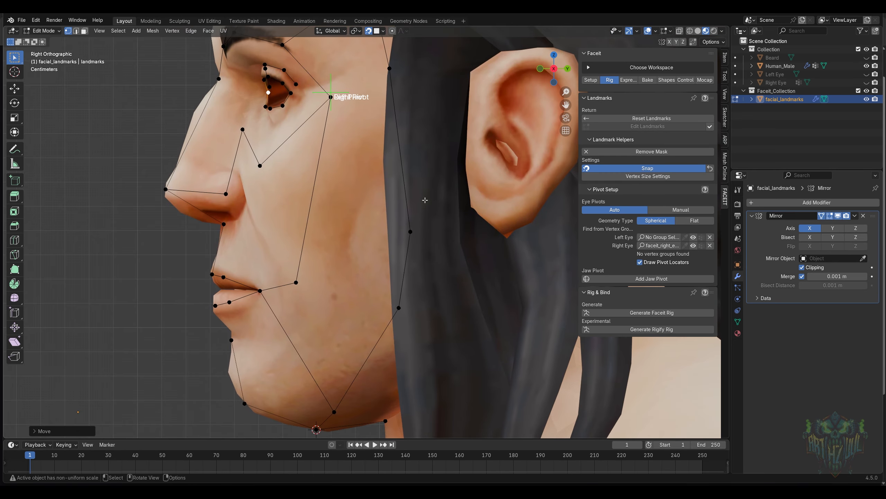
{"action": "scroll", "coordinate": [425, 200], "scroll_direction": "down", "scroll_amount": 3}
{"action": "left_click_drag", "start_coordinate": [393, 276], "coordinate": [406, 271]}
{"action": "middle_click_drag", "start_coordinate": [406, 272], "coordinate": [429, 319]}
{"action": "key", "text": "g"}
{"action": "left_click", "coordinate": [474, 270]}
- Move the temple landmark beside the eye inward onto the visible side of the face in perspective view
{"action": "scroll", "coordinate": [428, 319], "scroll_direction": "up", "scroll_amount": 5}
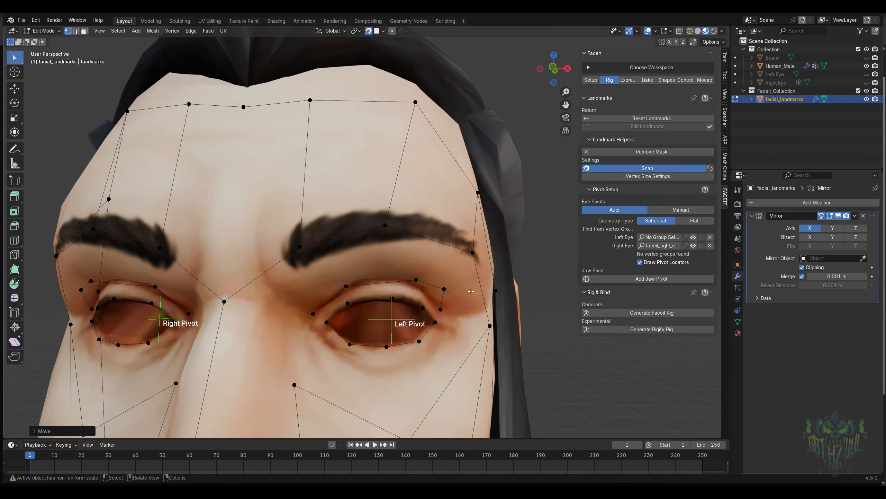
{"action": "left_click", "coordinate": [510, 290]}
{"action": "key", "text": "g"}
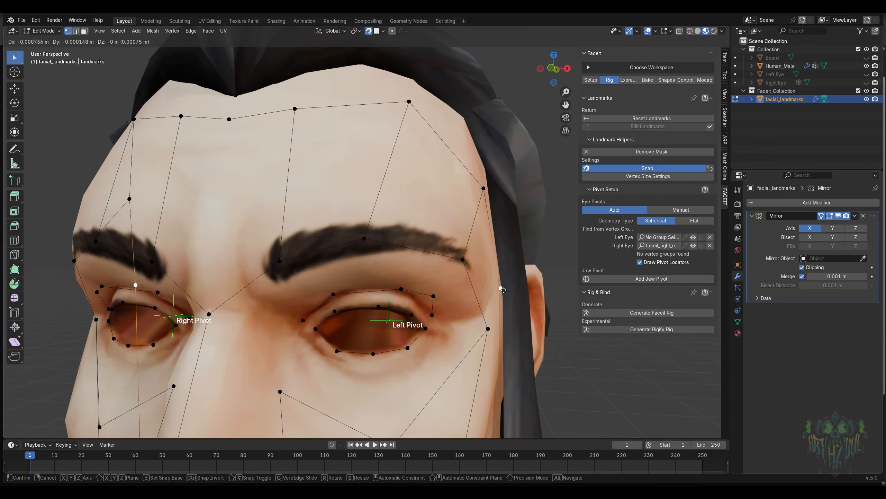
{"action": "left_click", "coordinate": [505, 295]}
{"action": "scroll", "coordinate": [505, 296], "scroll_direction": "down", "scroll_amount": 4}
{"action": "middle_click_drag", "start_coordinate": [504, 297], "coordinate": [482, 247]}
{"action": "scroll", "coordinate": [510, 292], "scroll_direction": "down", "scroll_amount": 2}
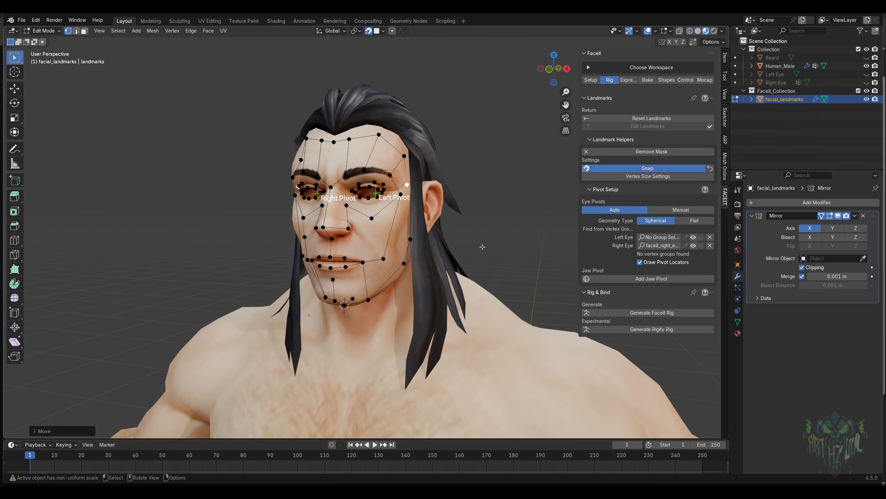
{"action": "scroll", "coordinate": [537, 225], "scroll_direction": "up", "scroll_amount": 2}
{"action": "middle_click_drag", "start_coordinate": [537, 224], "coordinate": [551, 228]}
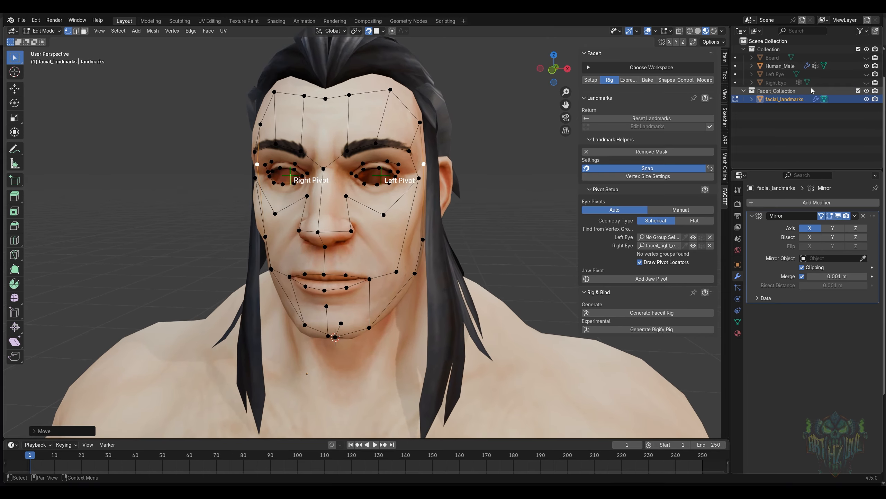
- Unhide the Left Eye and Right Eye objects and clear the right eye's pivot vertex group
{"action": "left_click", "coordinate": [866, 75]}
{"action": "left_click", "coordinate": [867, 83]}
{"action": "middle_click_drag", "start_coordinate": [415, 182], "coordinate": [505, 213], "text": "shift"}
{"action": "scroll", "coordinate": [447, 203], "scroll_direction": "up", "scroll_amount": 2}
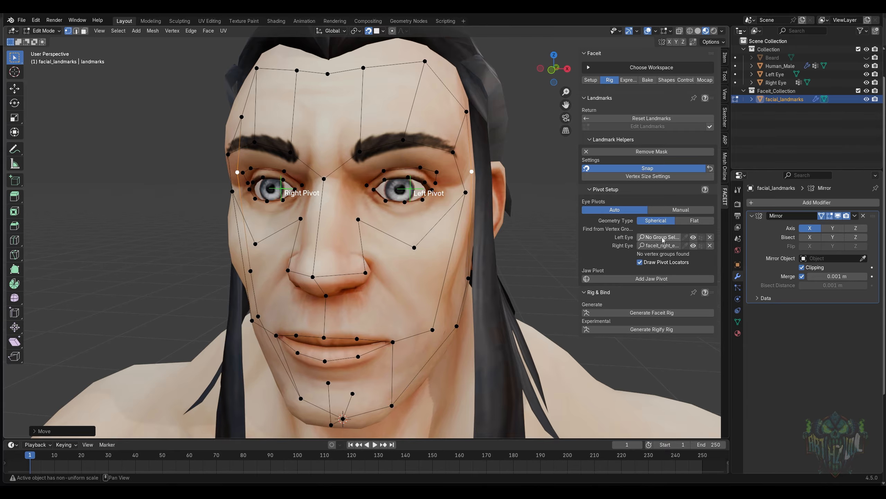
{"action": "left_click", "coordinate": [709, 246]}
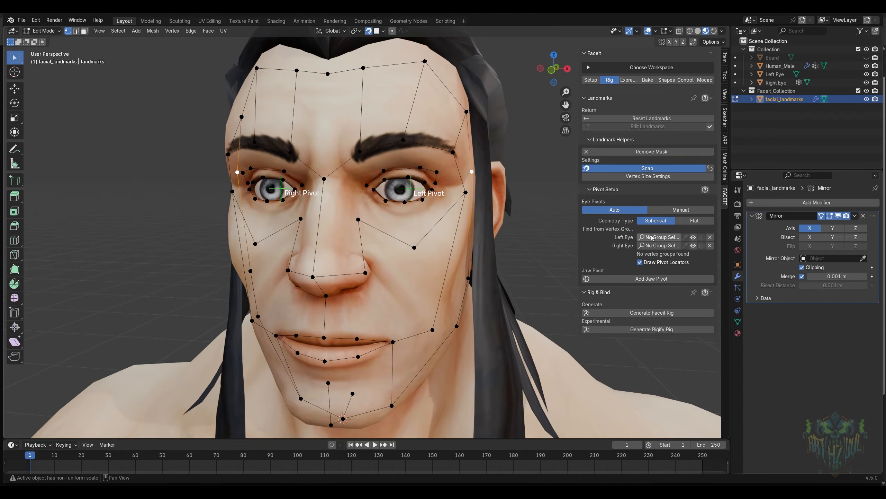
- Return to Object Mode and assign the left eyeball mesh to the left eye's pivot vertex group
{"action": "left_click", "coordinate": [388, 198]}
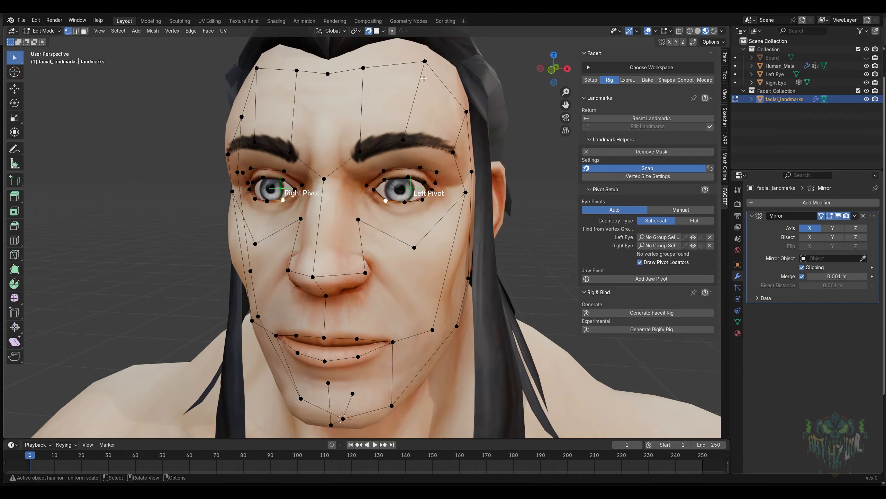
{"action": "left_click", "coordinate": [774, 74]}
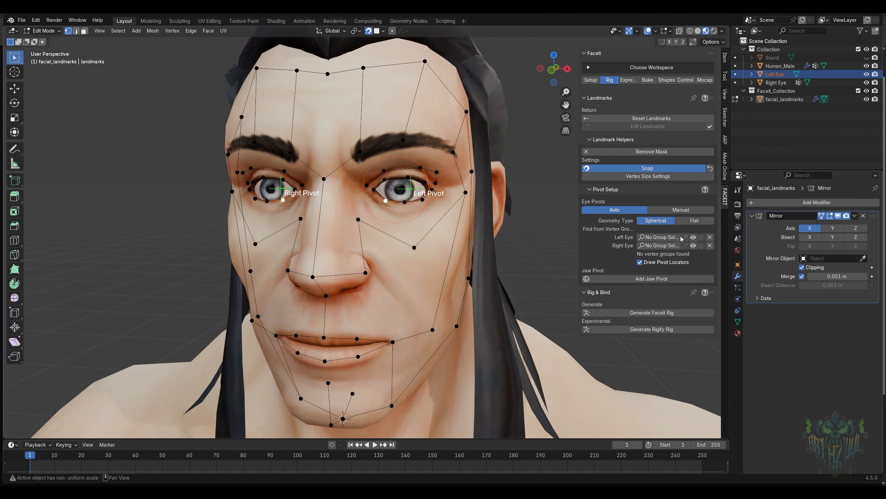
{"action": "left_click", "coordinate": [45, 31]}
{"action": "left_click", "coordinate": [46, 39]}
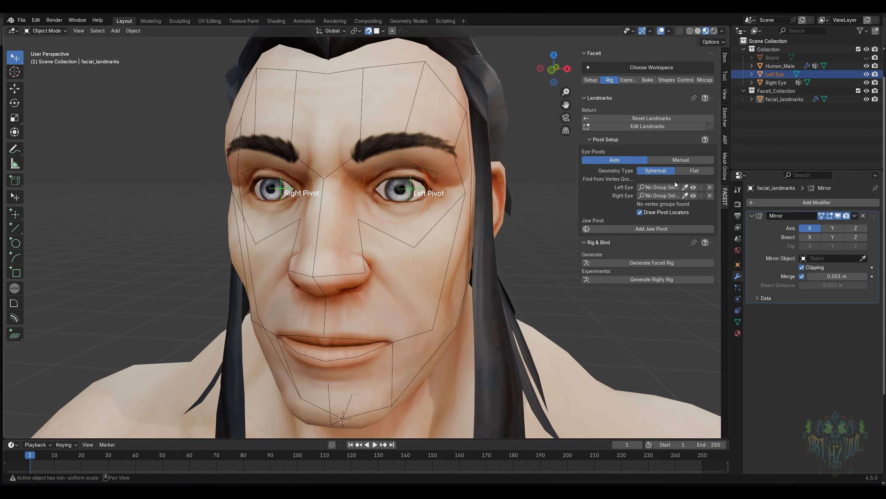
{"action": "left_click", "coordinate": [685, 187]}
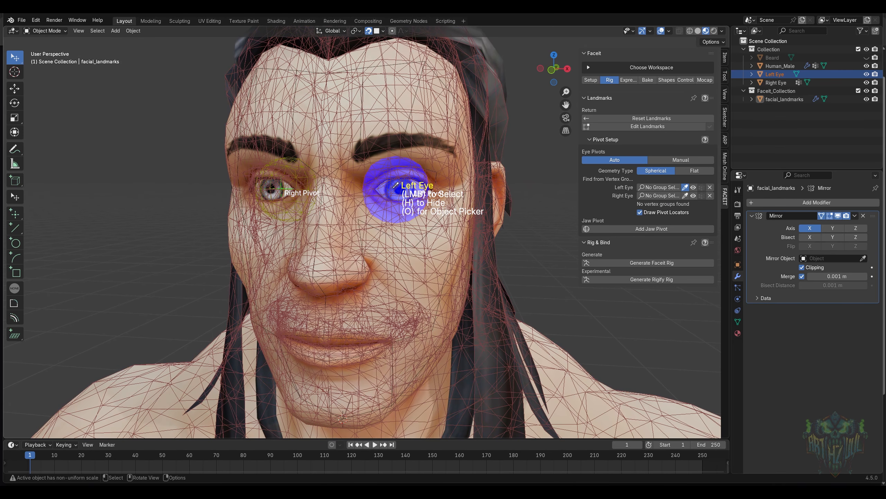
{"action": "left_click", "coordinate": [393, 188]}
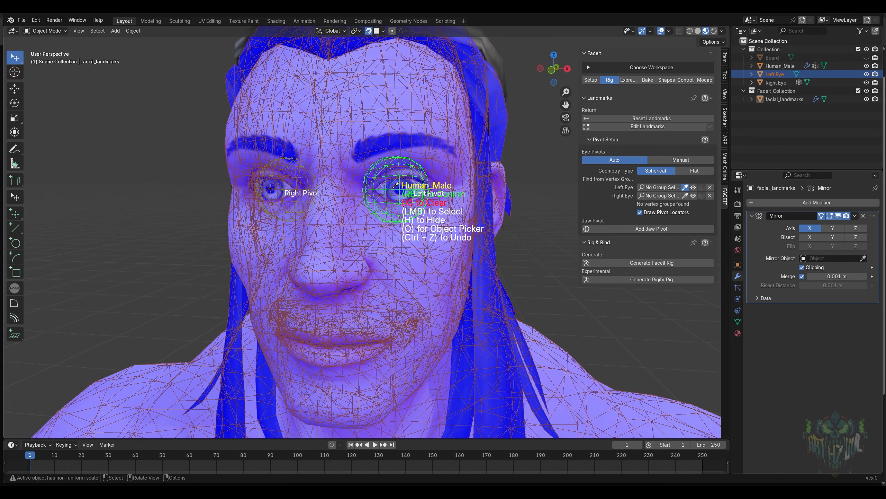
{"action": "key", "text": "Return"}
- Assign the right eyeball mesh to the right eye's pivot vertex group
{"action": "left_click", "coordinate": [685, 196]}
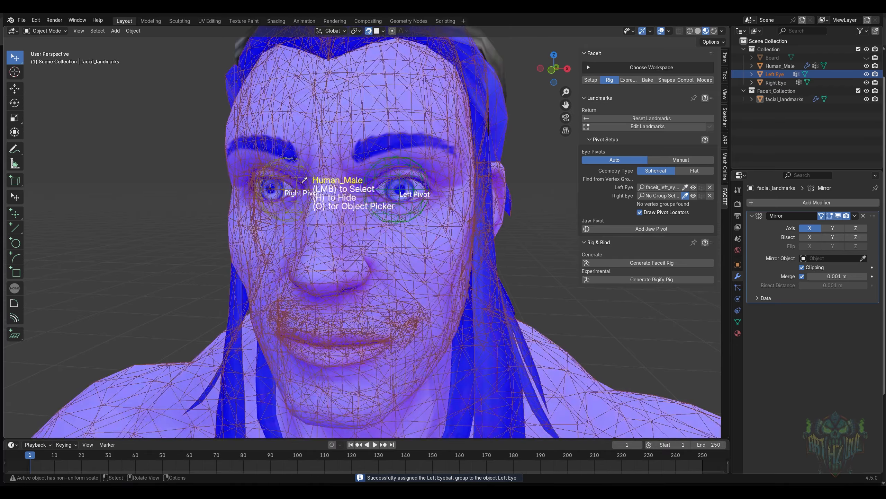
{"action": "left_click", "coordinate": [274, 183]}
{"action": "key", "text": "Return"}
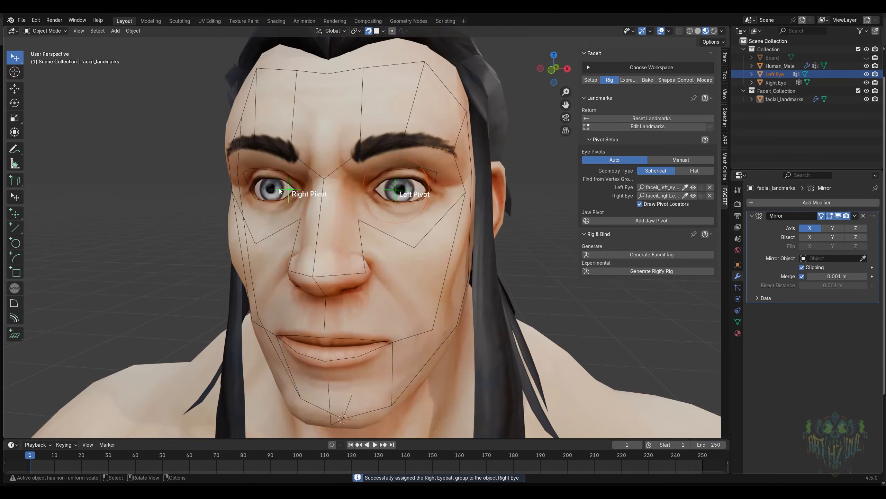
{"action": "middle_click_drag", "start_coordinate": [518, 281], "coordinate": [553, 263]}
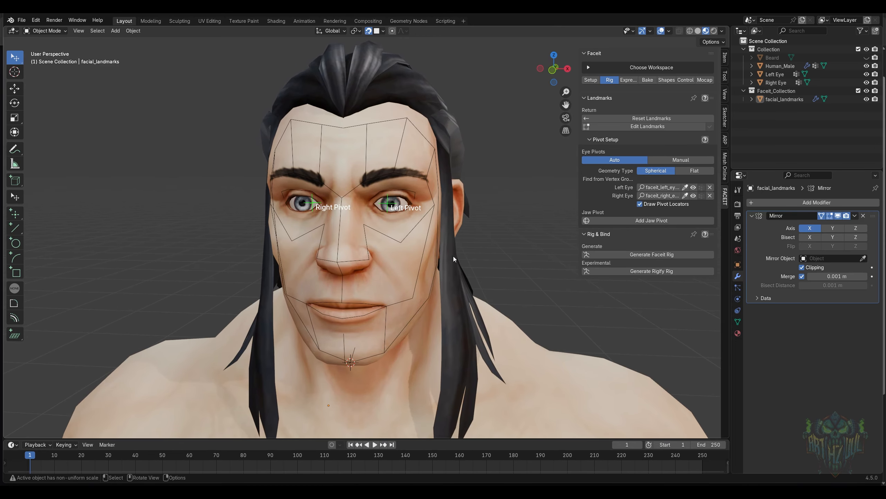
- Generate the Faceit rig from the fitted landmarks
{"action": "left_click", "coordinate": [665, 254]}
{"action": "middle_click_drag", "start_coordinate": [664, 256], "coordinate": [564, 254]}
{"action": "scroll", "coordinate": [556, 249], "scroll_direction": "down", "scroll_amount": 1}
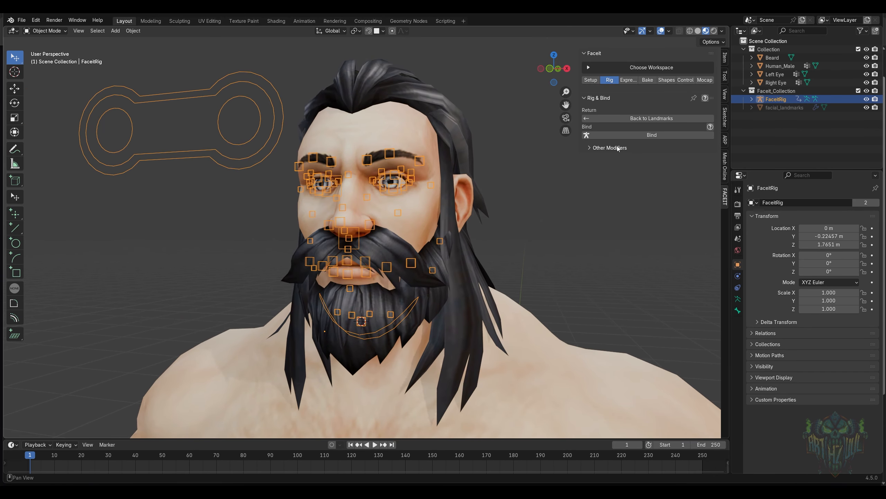
{"action": "left_click", "coordinate": [646, 135]}
{"action": "left_click", "coordinate": [652, 148]}
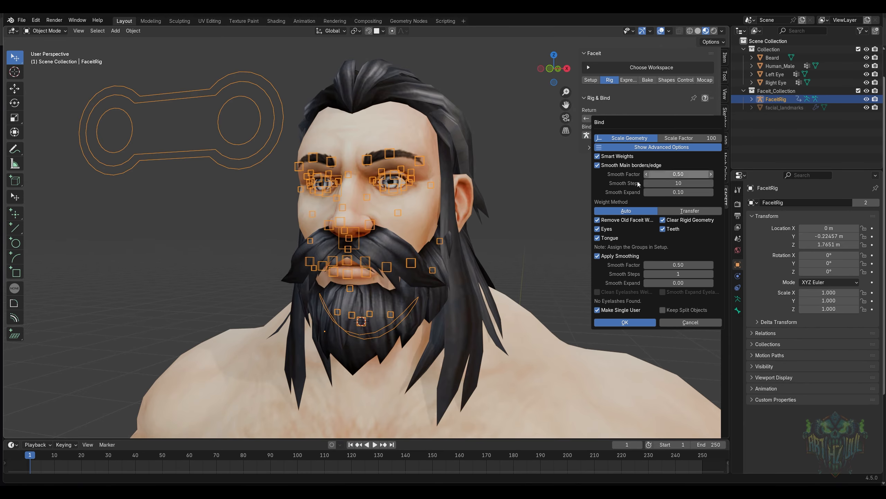
{"action": "middle_click", "coordinate": [520, 239], "text": "shift"}
- Try to bind the face objects to the rig with advanced options shown and Tongue weights disabled
{"action": "left_click", "coordinate": [646, 135]}
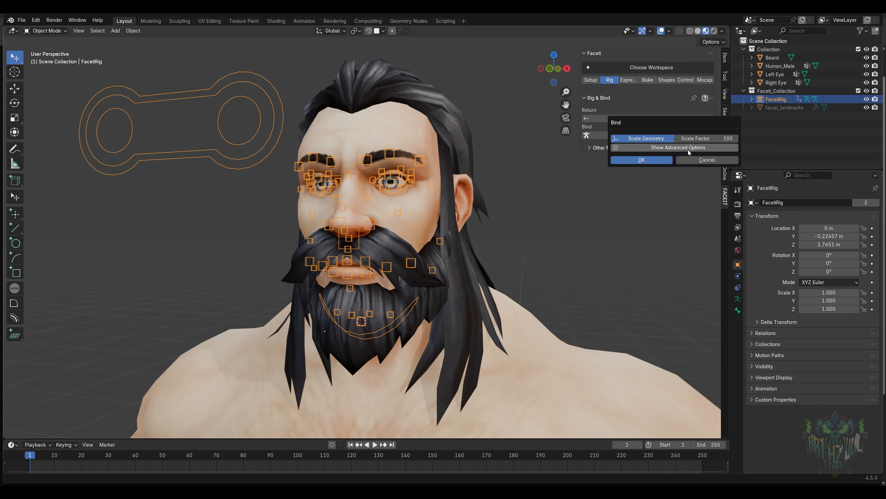
{"action": "left_click", "coordinate": [696, 148]}
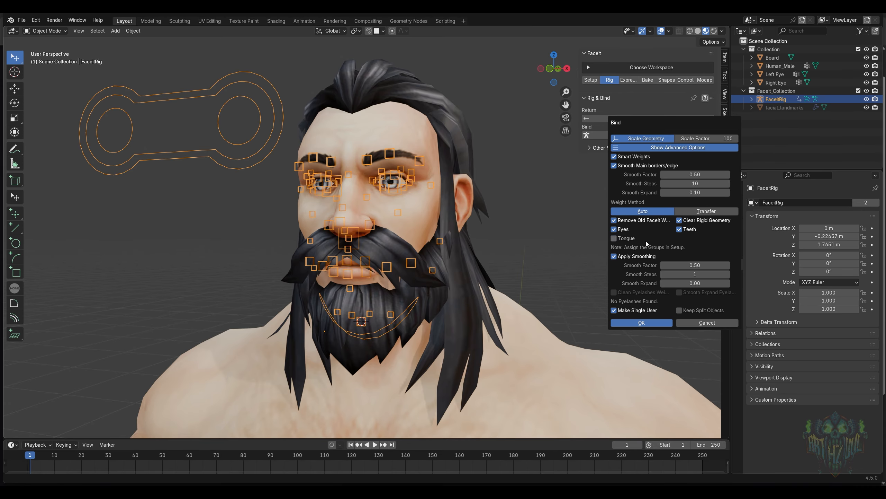
{"action": "left_click", "coordinate": [642, 322]}
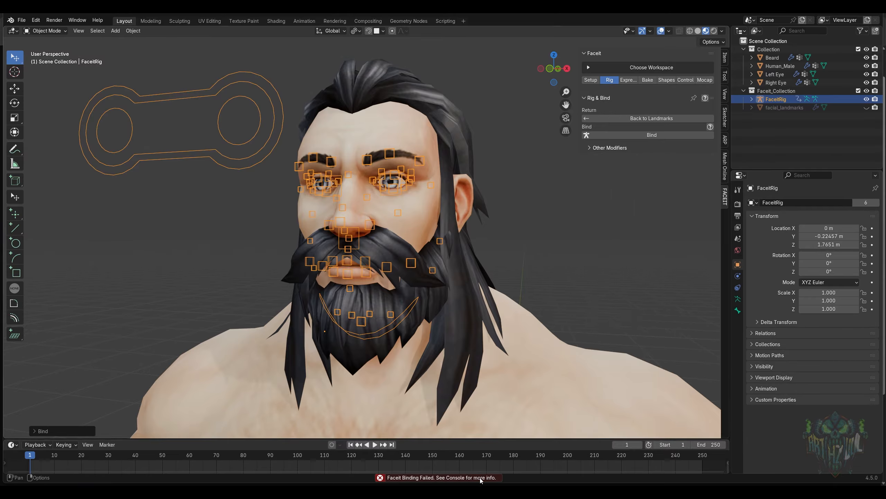
- Read the binding report in the info log and retry the bind with the Scale Factor set to 905
{"action": "left_click", "coordinate": [436, 477]}
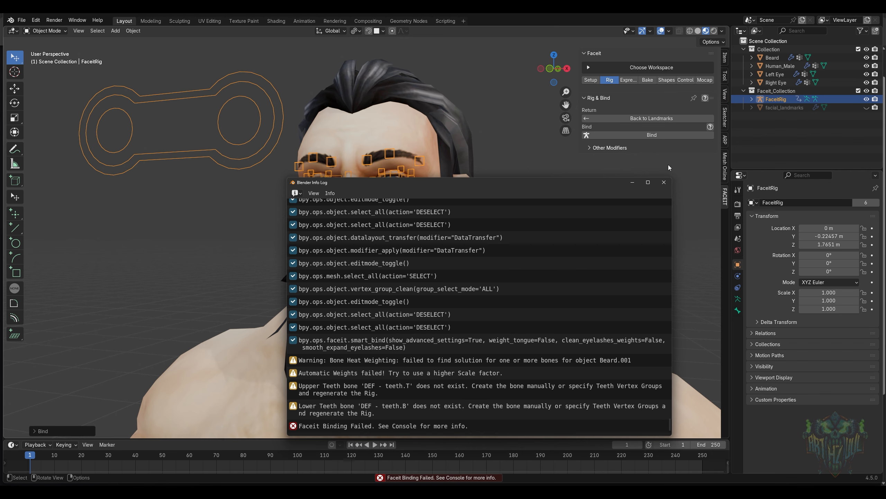
{"action": "left_click", "coordinate": [665, 181]}
{"action": "left_click", "coordinate": [651, 135]}
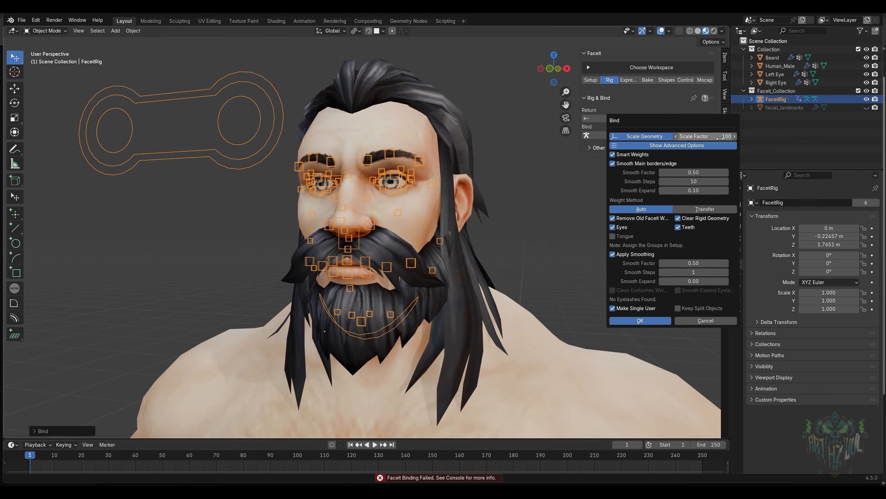
{"action": "left_click_drag", "start_coordinate": [705, 136], "coordinate": [733, 136]}
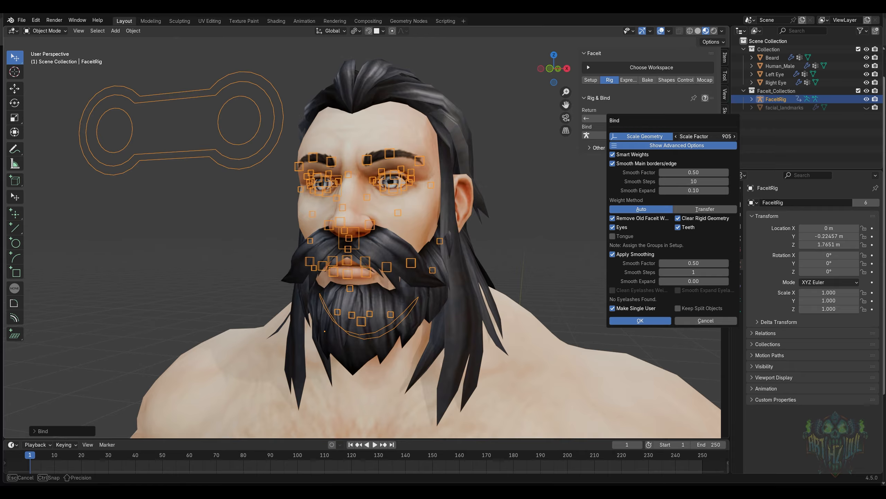
{"action": "left_click_drag", "start_coordinate": [731, 136], "coordinate": [731, 136]}
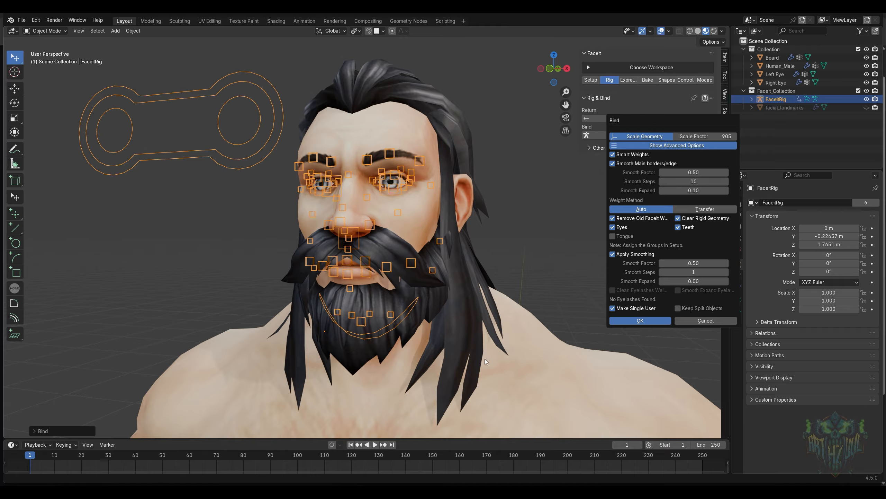
{"action": "key", "text": "Return"}
- Try the bind once more with a Scale Factor above 905
{"action": "left_click", "coordinate": [648, 136]}
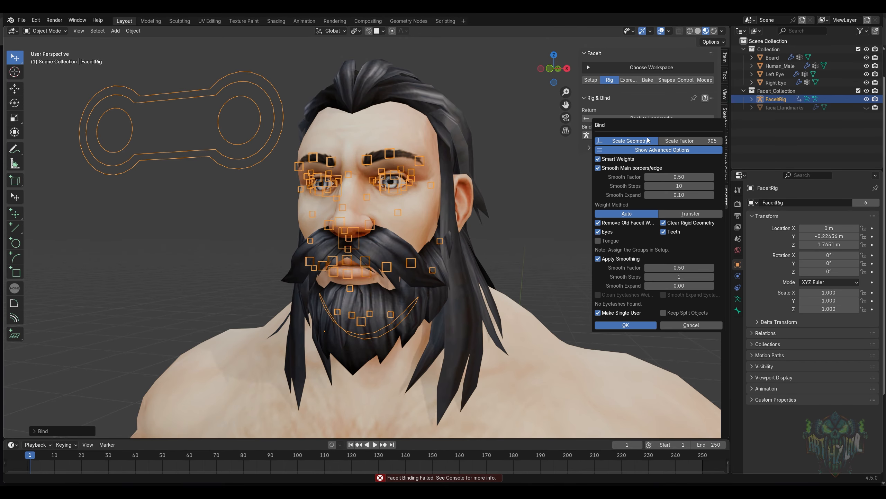
{"action": "left_click_drag", "start_coordinate": [703, 141], "coordinate": [722, 141]}
{"action": "left_click", "coordinate": [624, 325]}
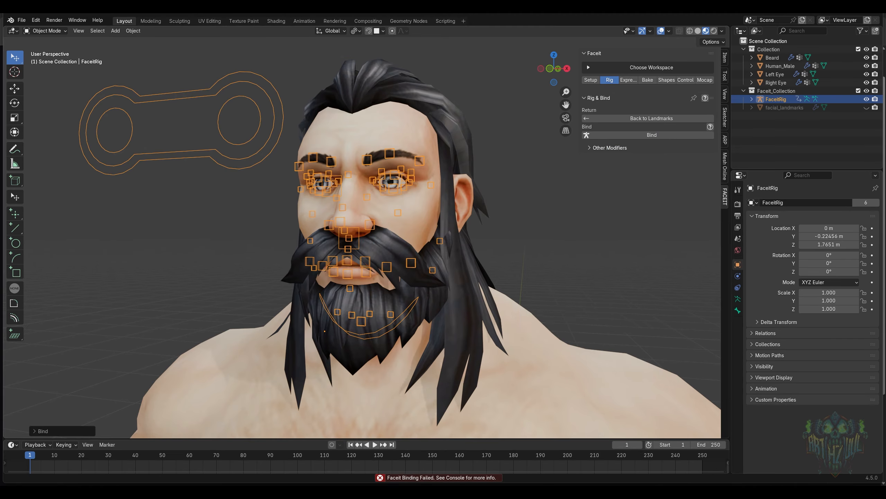
- Check the binding failure message and retry binding the face objects to the rig
{"action": "left_click", "coordinate": [466, 477]}
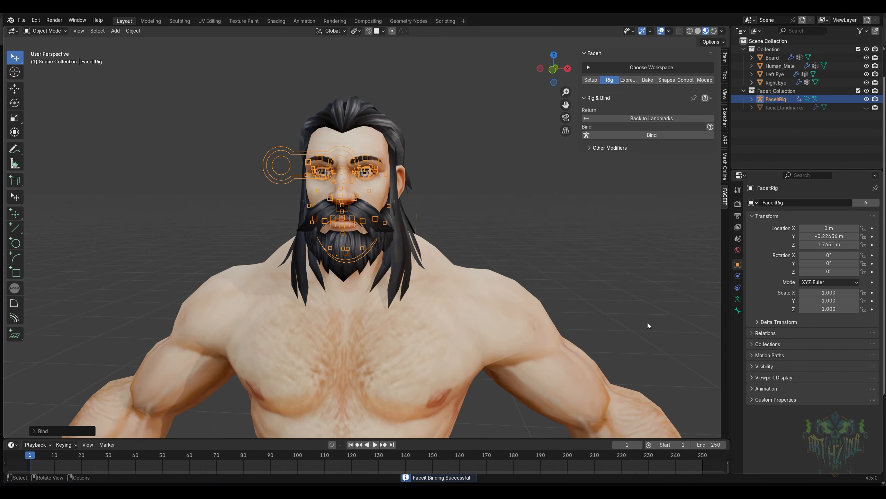
{"action": "scroll", "coordinate": [399, 253], "scroll_direction": "up", "scroll_amount": 4}
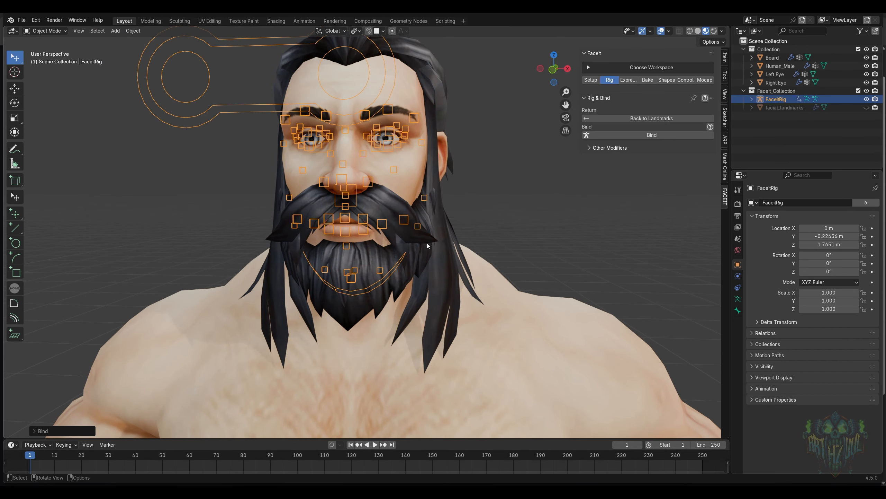
- Show the Merge by Distance option for the character mesh in Edit Mode, return to Object Mode and deselect the mesh
{"action": "left_click", "coordinate": [423, 173]}
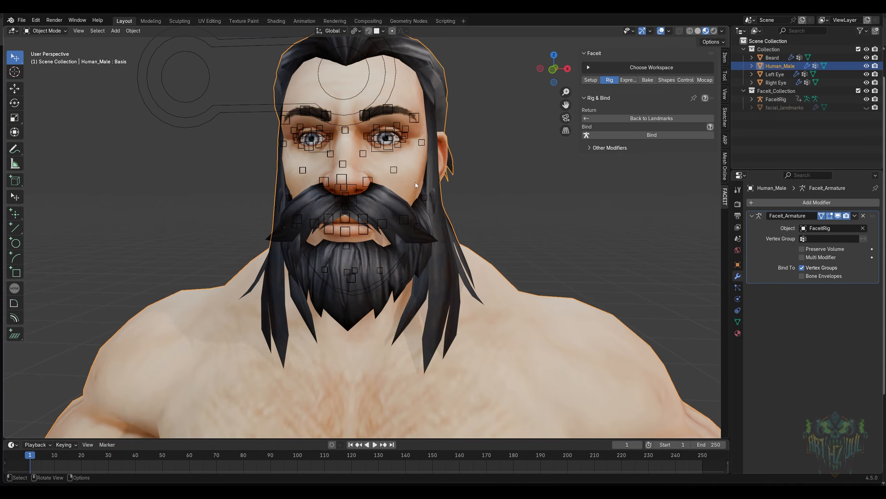
{"action": "key", "text": "Tab"}
{"action": "key", "text": "m"}
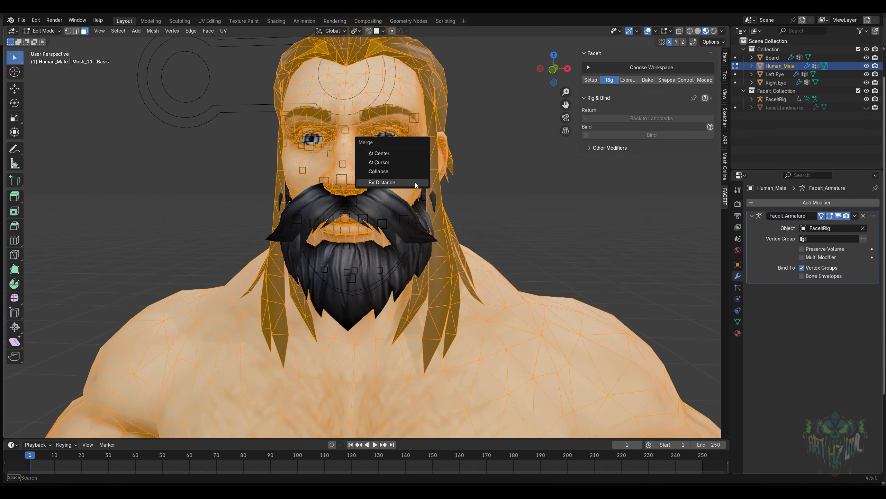
{"action": "left_click", "coordinate": [477, 239]}
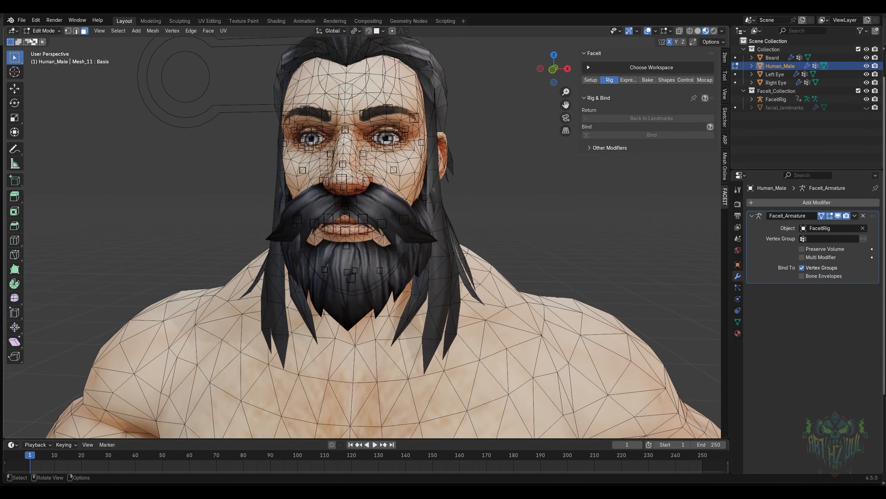
{"action": "left_click", "coordinate": [44, 31]}
{"action": "left_click", "coordinate": [45, 38]}
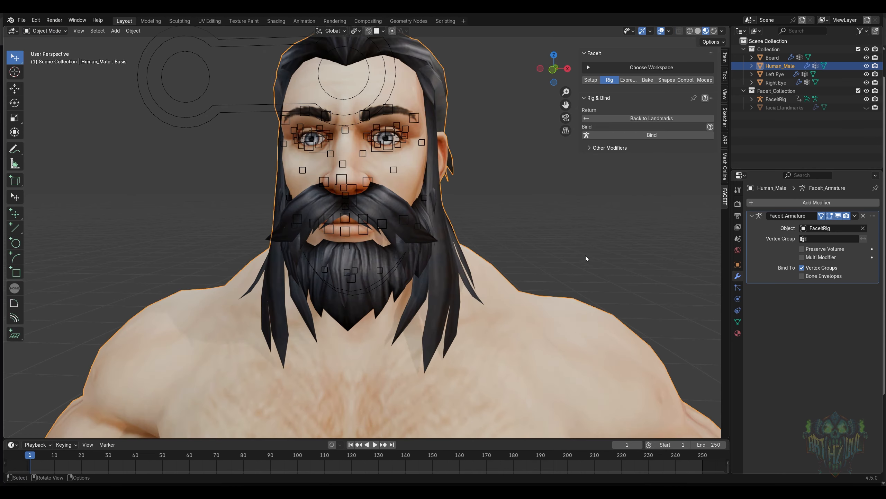
{"action": "middle_click_drag", "start_coordinate": [529, 249], "coordinate": [555, 257]}
{"action": "left_click", "coordinate": [555, 257]}
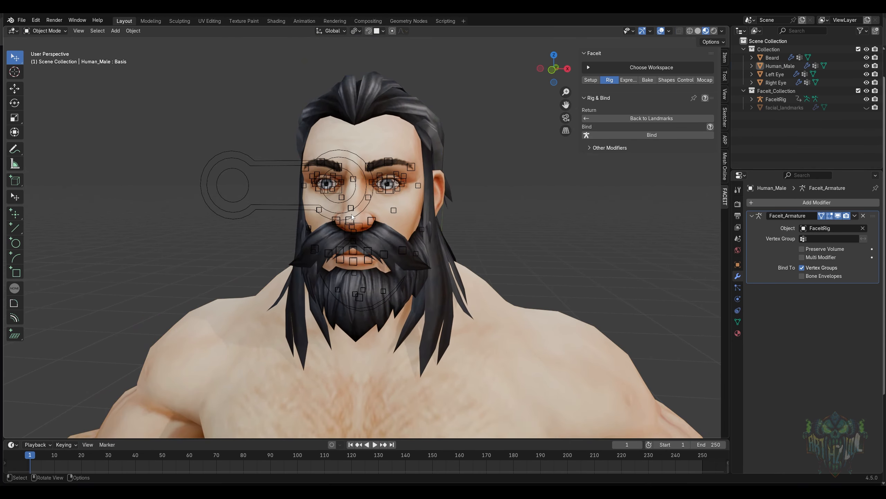
- Pose the rig's jaw_master control downward to test the mouth opening, and undo the movements
{"action": "left_click", "coordinate": [345, 205]}
{"action": "key", "text": "ctrl+Tab"}
{"action": "left_click", "coordinate": [367, 310]}
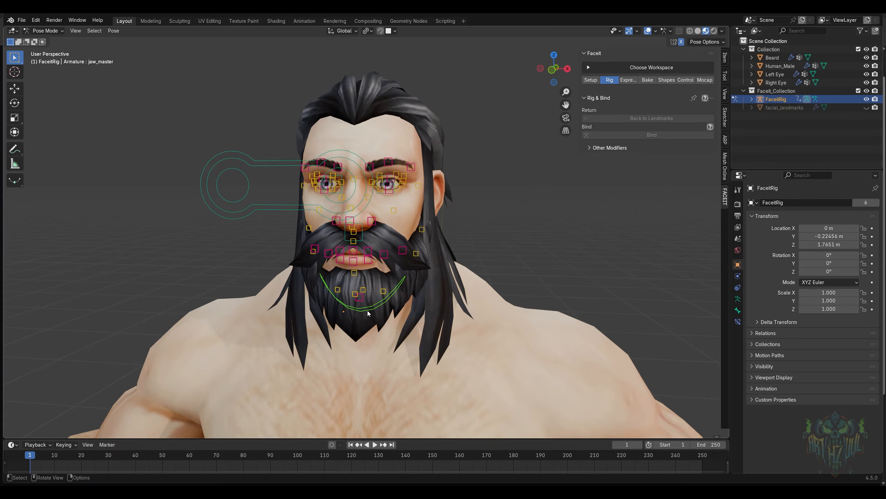
{"action": "left_click", "coordinate": [18, 93]}
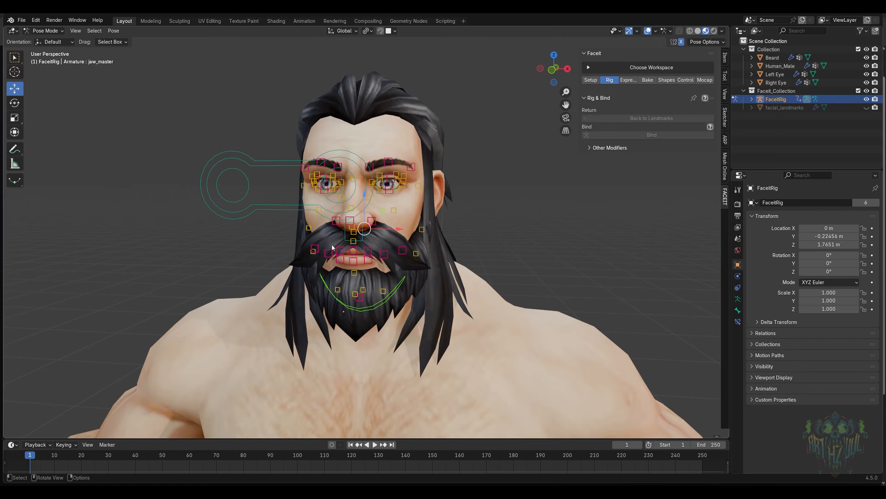
{"action": "left_click_drag", "start_coordinate": [364, 199], "coordinate": [361, 229]}
{"action": "scroll", "coordinate": [400, 252], "scroll_direction": "up", "scroll_amount": 3}
{"action": "left_click_drag", "start_coordinate": [385, 266], "coordinate": [469, 272]}
{"action": "key", "text": "ctrl+z"}
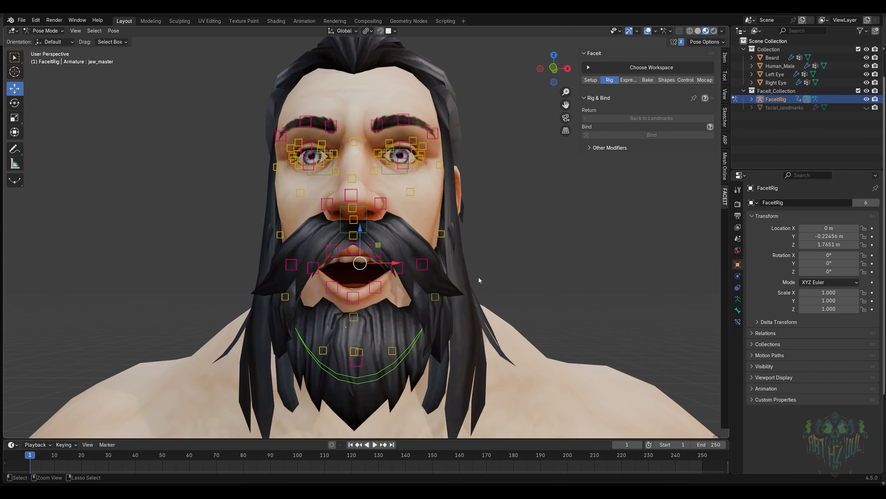
{"action": "key", "text": "ctrl+z"}
{"action": "key", "text": "ctrl+z"}
- Test the character's left upper eyelid by moving its lid control downward, inspect the eye, and undo the movement
{"action": "scroll", "coordinate": [499, 248], "scroll_direction": "up", "scroll_amount": 3}
{"action": "middle_click_drag", "start_coordinate": [472, 190], "coordinate": [454, 295], "text": "shift"}
{"action": "scroll", "coordinate": [455, 296], "scroll_direction": "up", "scroll_amount": 3}
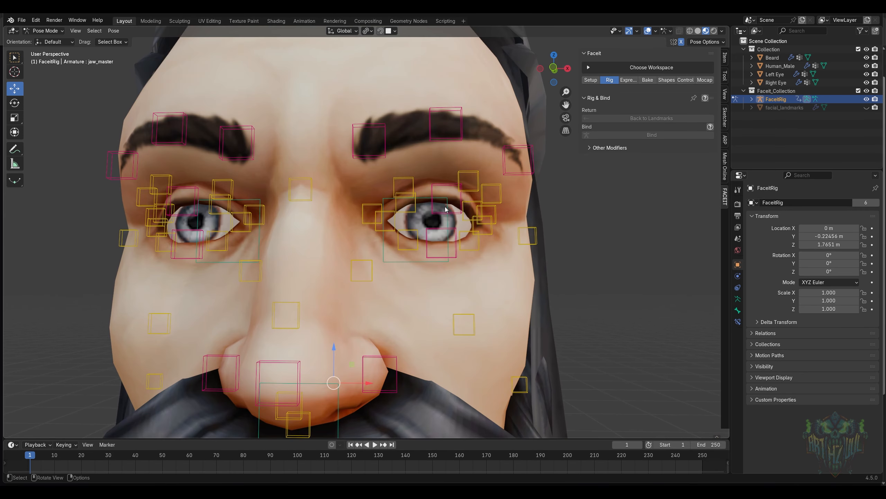
{"action": "left_click", "coordinate": [443, 192]}
{"action": "left_click_drag", "start_coordinate": [447, 172], "coordinate": [448, 207]}
{"action": "middle_click_drag", "start_coordinate": [448, 208], "coordinate": [438, 241]}
{"action": "key", "text": "ctrl+z"}
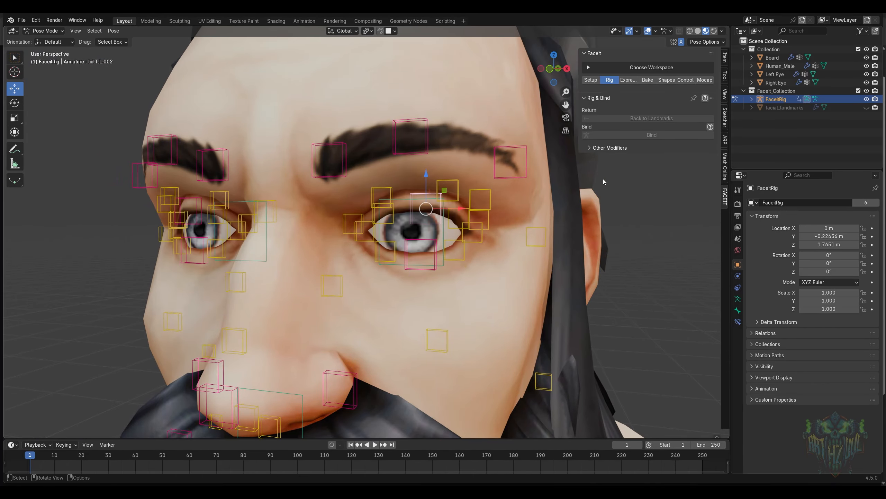
- Return to Object Mode and go back from the rig to landmark editing without keeping the binding weights
{"action": "left_click", "coordinate": [45, 31]}
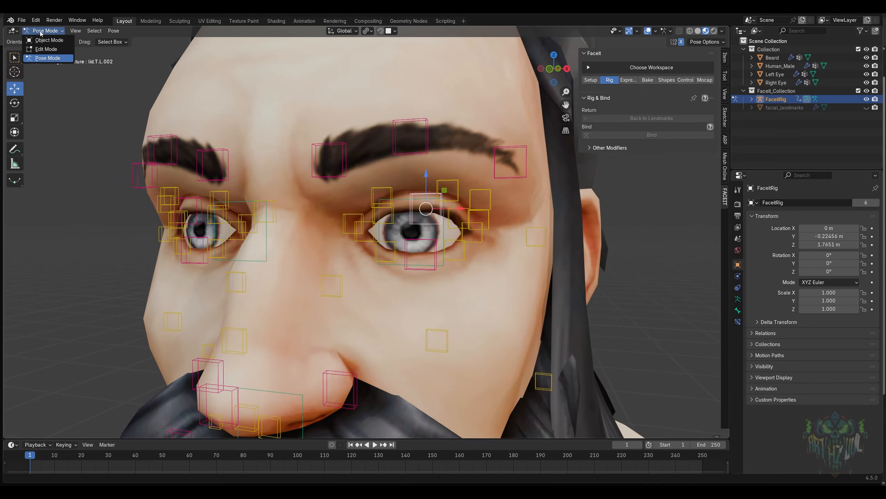
{"action": "left_click", "coordinate": [45, 40]}
{"action": "left_click", "coordinate": [642, 119]}
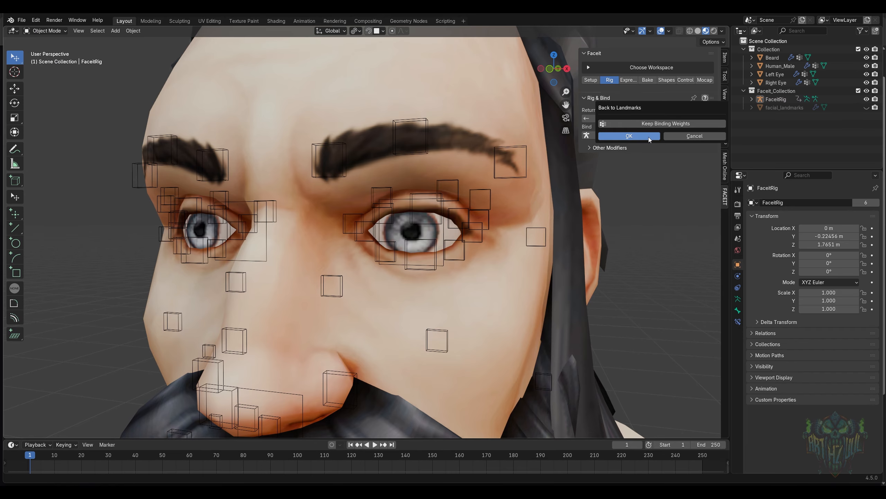
{"action": "left_click", "coordinate": [648, 137]}
- Move the outer and middle landmarks above the character's left eye closer to the upper eyelid crease
{"action": "scroll", "coordinate": [479, 228], "scroll_direction": "up", "scroll_amount": 6}
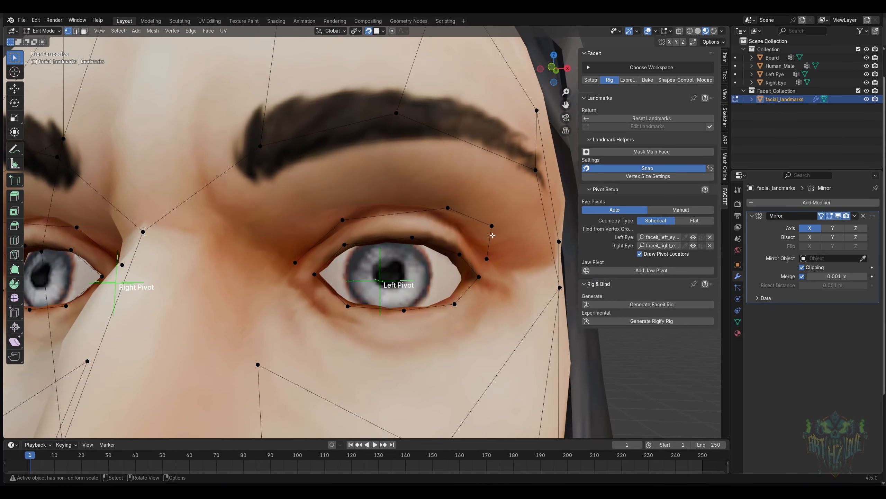
{"action": "left_click_drag", "start_coordinate": [491, 227], "coordinate": [473, 240]}
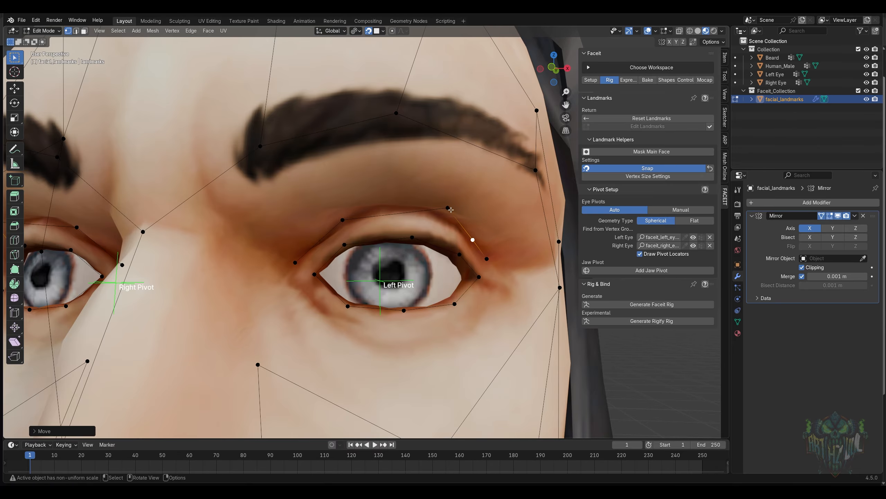
{"action": "left_click_drag", "start_coordinate": [448, 207], "coordinate": [408, 207]}
{"action": "scroll", "coordinate": [412, 208], "scroll_direction": "down", "scroll_amount": 5}
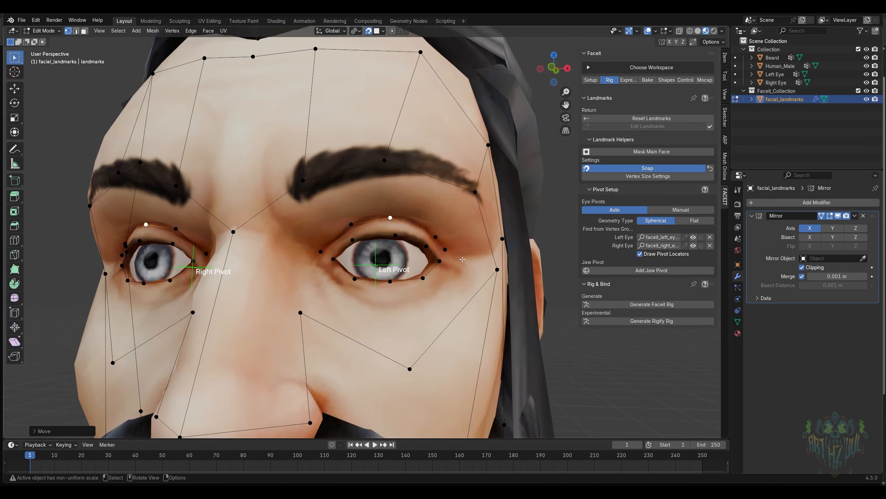
- Adjust the middle lower-lid landmark and the inner-corner landmark of the character's left eye to fit the eyelid edge
{"action": "scroll", "coordinate": [412, 289], "scroll_direction": "up", "scroll_amount": 1}
{"action": "left_click", "coordinate": [399, 297]}
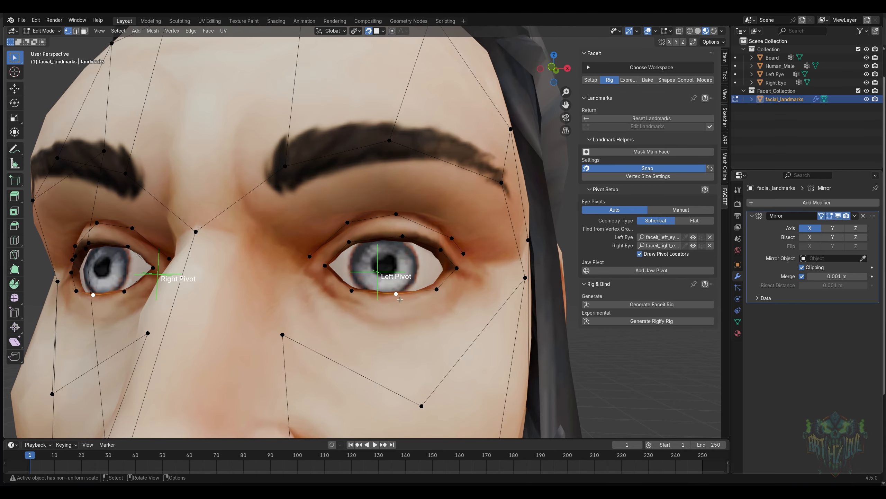
{"action": "key", "text": "g"}
{"action": "left_click", "coordinate": [397, 300]}
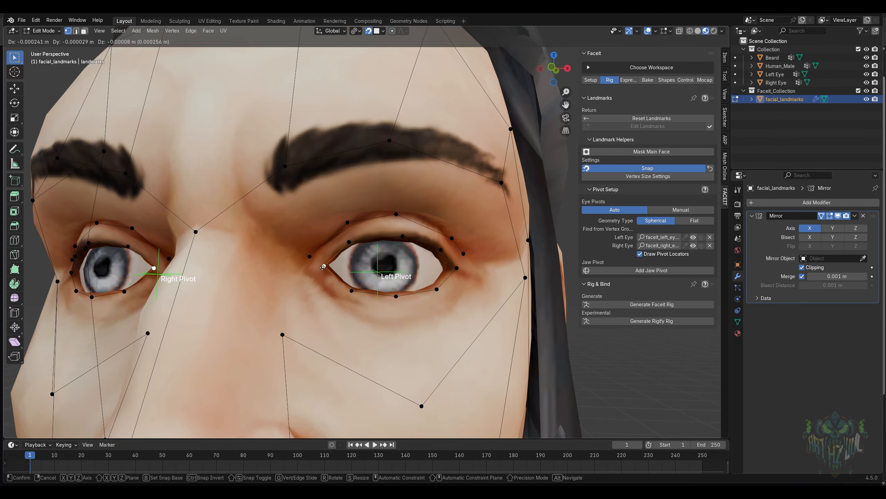
{"action": "left_click", "coordinate": [322, 266]}
- Generate the Faceit rig from the adjusted landmarks and bind it with Scale Factor 1000 and Tongue weights disabled
{"action": "left_click", "coordinate": [639, 307]}
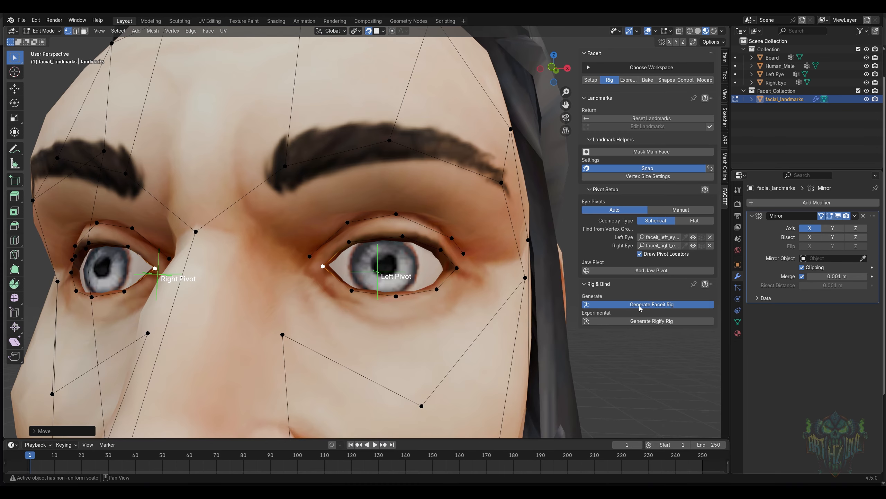
{"action": "left_click", "coordinate": [642, 136]}
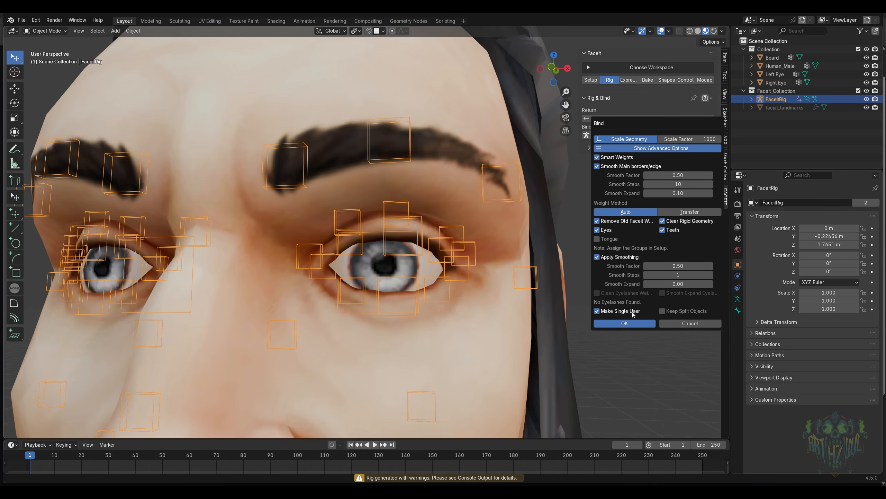
{"action": "left_click", "coordinate": [610, 320]}
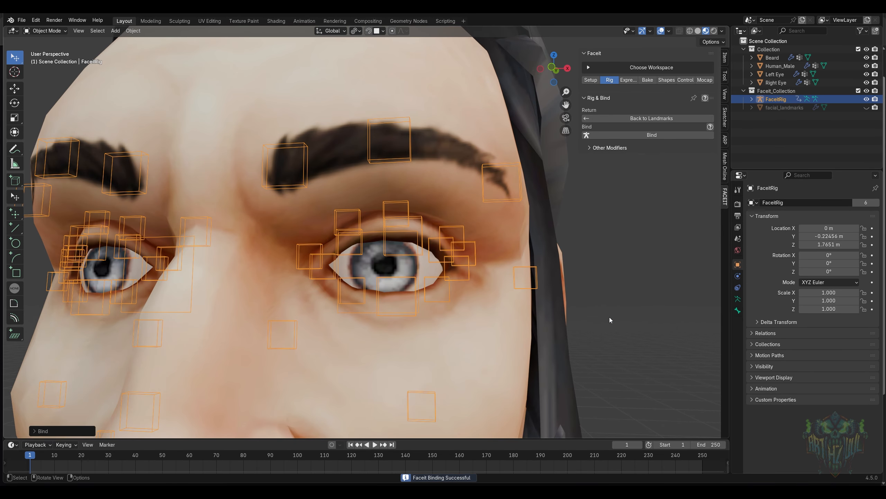
- Pose the rebound rig's left upper-lid control down over the eye to check the eyelid closing, and undo it
{"action": "key", "text": "ctrl+Tab"}
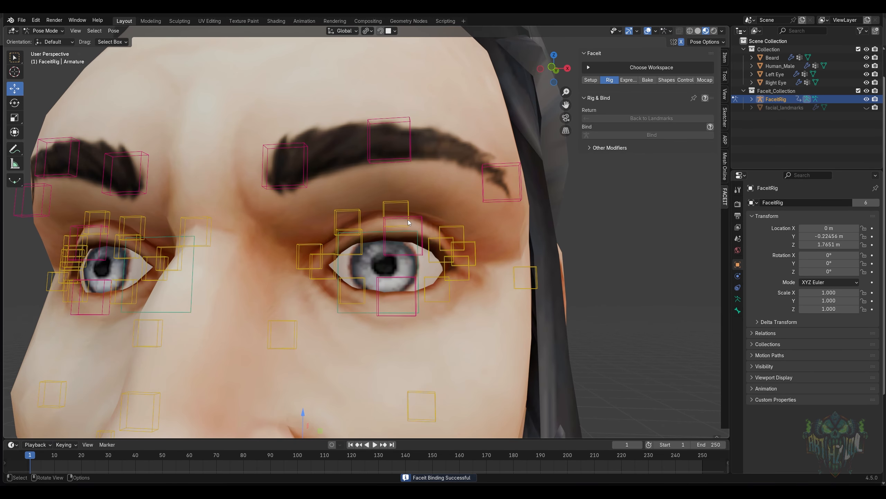
{"action": "left_click", "coordinate": [413, 224]}
{"action": "left_click_drag", "start_coordinate": [404, 205], "coordinate": [408, 273]}
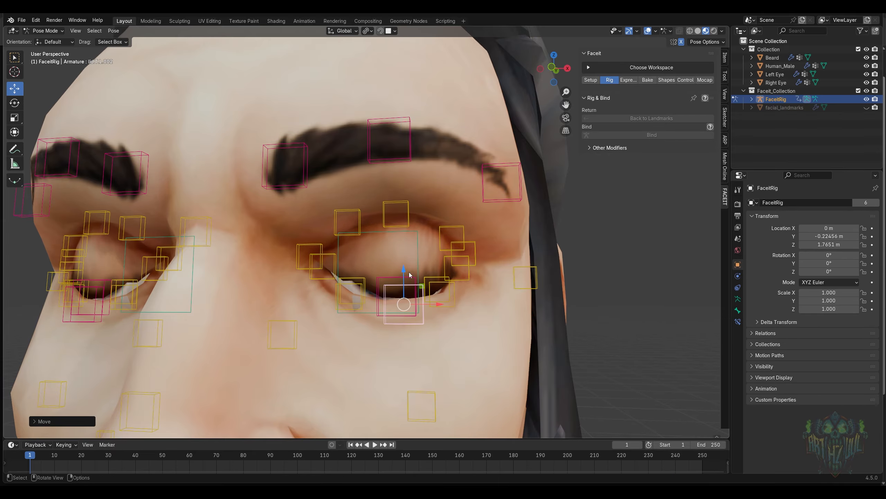
{"action": "middle_click_drag", "start_coordinate": [358, 300], "coordinate": [393, 268], "text": "shift"}
{"action": "scroll", "coordinate": [399, 256], "scroll_direction": "up", "scroll_amount": 1}
{"action": "key", "text": "ctrl+z"}
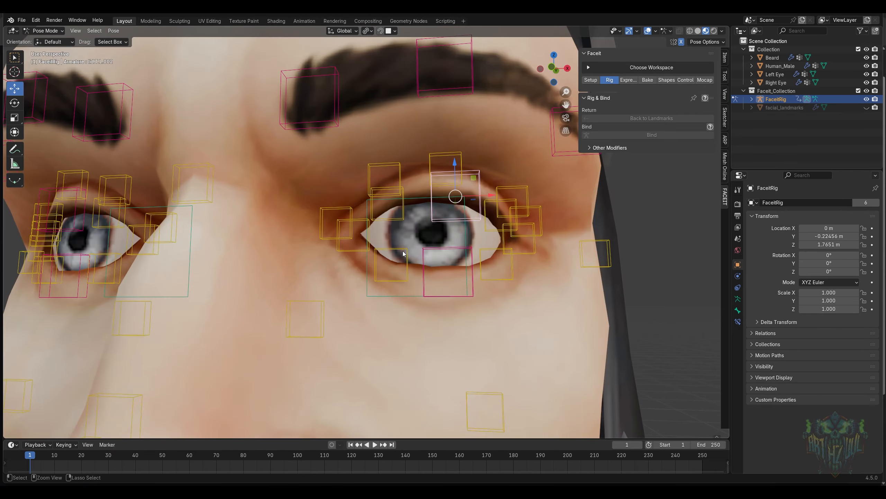
{"action": "scroll", "coordinate": [524, 236], "scroll_direction": "down", "scroll_amount": 2}
{"action": "scroll", "coordinate": [415, 267], "scroll_direction": "down", "scroll_amount": 3}
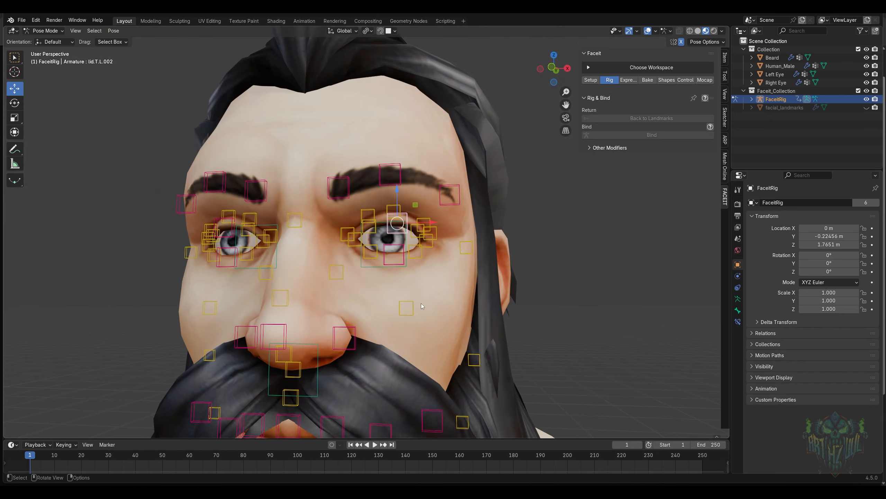
- Move the jaw_master control down along the Z axis to test the beard and mouth deformation, and undo it
{"action": "scroll", "coordinate": [402, 253], "scroll_direction": "down", "scroll_amount": 5}
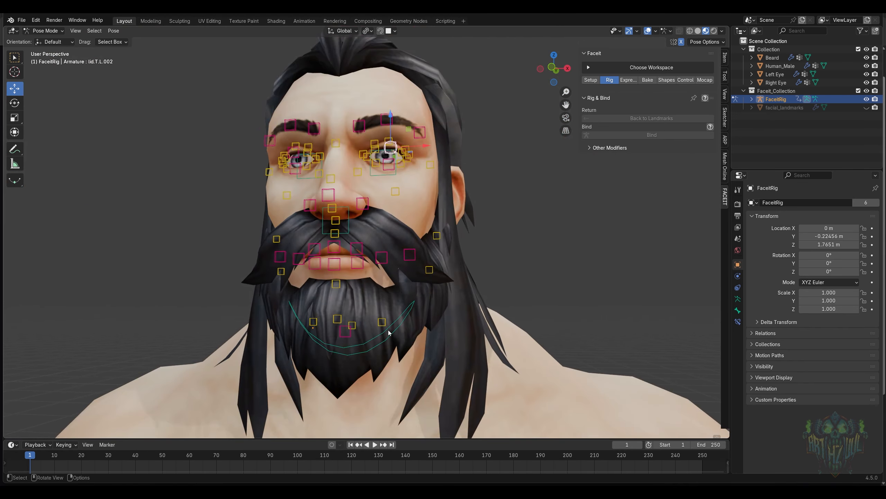
{"action": "left_click", "coordinate": [375, 258]}
{"action": "key", "text": "g"}
{"action": "key", "text": "z"}
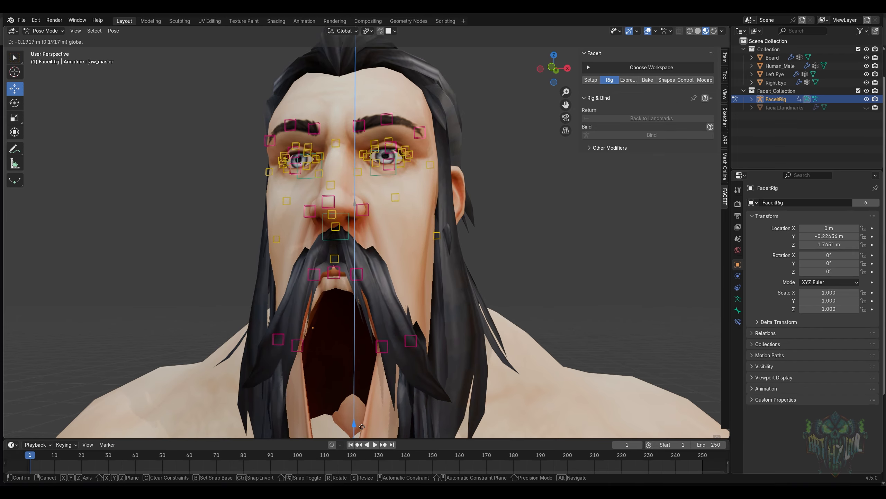
{"action": "left_click", "coordinate": [365, 314]}
{"action": "key", "text": "ctrl+z"}
- Move the eyes control around in front of the face to test the gaze tracking, and undo the movement
{"action": "left_click", "coordinate": [359, 127]}
{"action": "middle_click_drag", "start_coordinate": [358, 134], "coordinate": [362, 207]}
{"action": "left_click", "coordinate": [314, 170]}
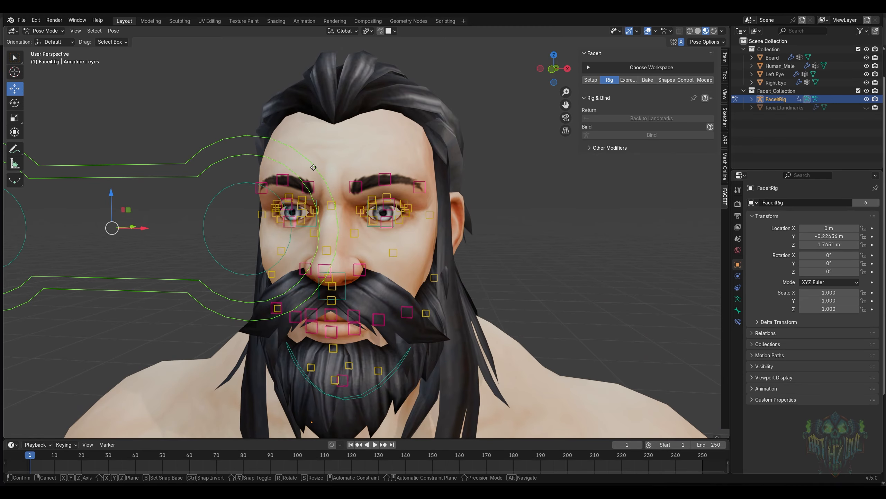
{"action": "key", "text": "g"}
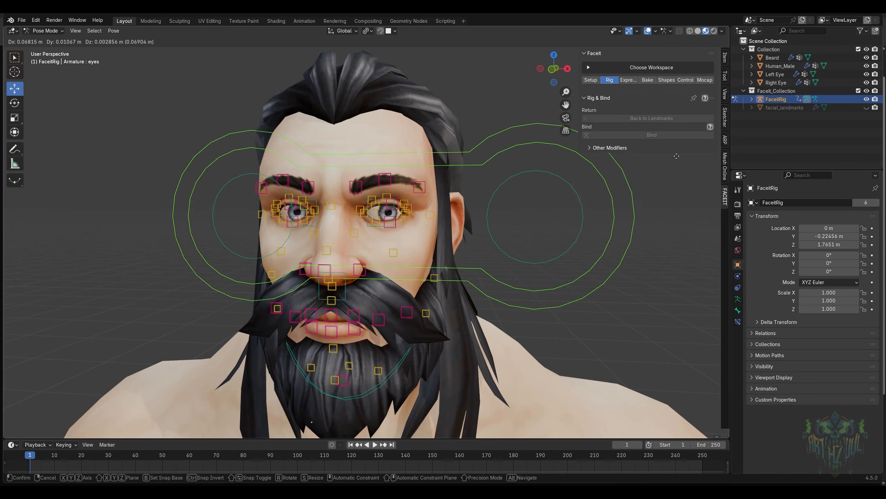
{"action": "left_click", "coordinate": [497, 191]}
{"action": "key", "text": "ctrl+z"}
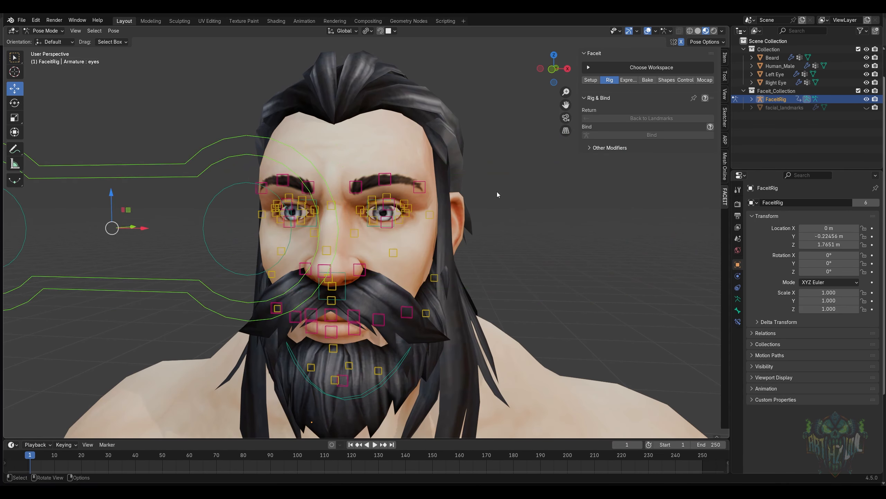
- Review the ARKit, Audio2Face, Tongue and Phonemes sets offered for Faceit expressions, and dismiss the dialog without loading any
{"action": "scroll", "coordinate": [520, 265], "scroll_direction": "down", "scroll_amount": 4}
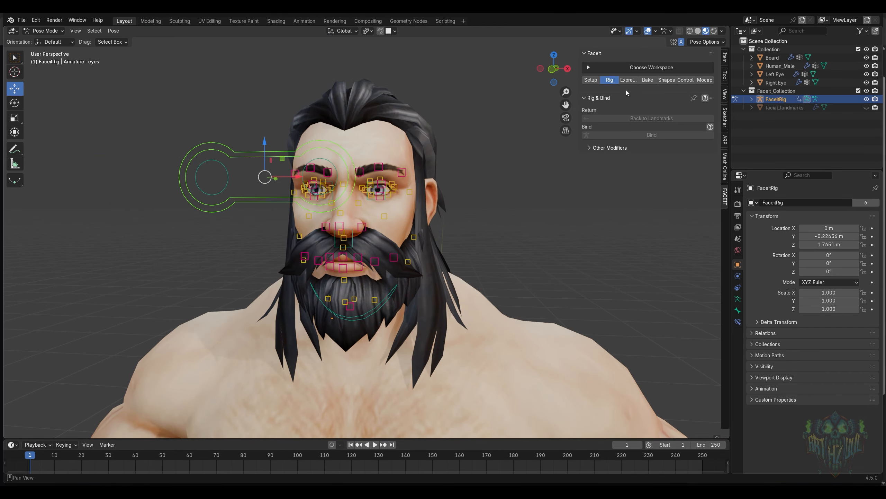
{"action": "left_click", "coordinate": [630, 79]}
{"action": "scroll", "coordinate": [558, 188], "scroll_direction": "up", "scroll_amount": 3}
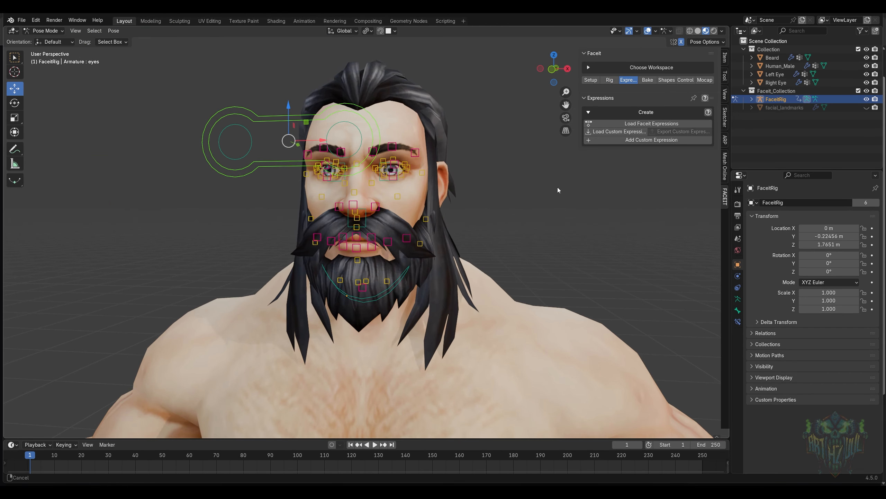
{"action": "left_click", "coordinate": [645, 125]}
{"action": "left_click", "coordinate": [645, 127]}
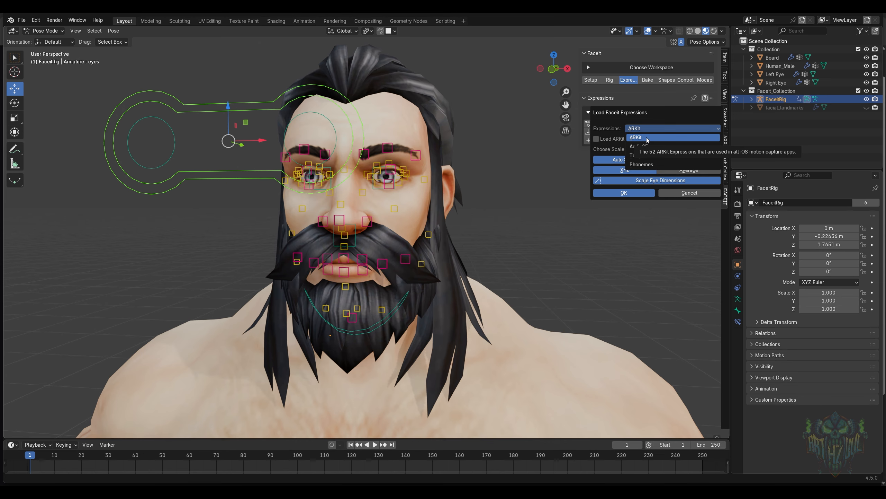
{"action": "left_click", "coordinate": [675, 147]}
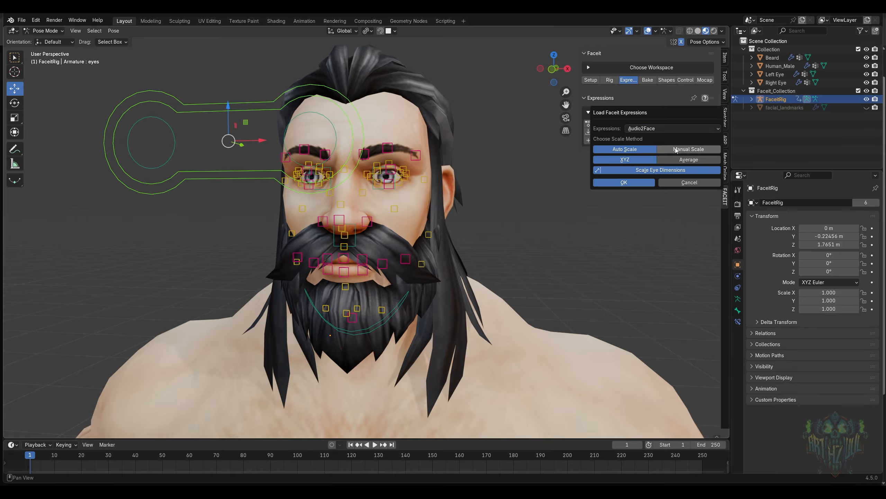
{"action": "left_click", "coordinate": [667, 130]}
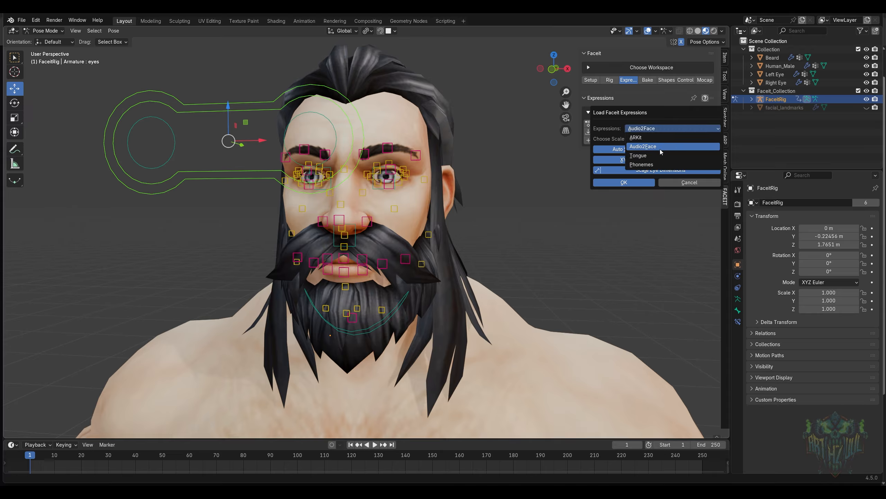
{"action": "left_click", "coordinate": [653, 156]}
{"action": "left_click", "coordinate": [654, 130]}
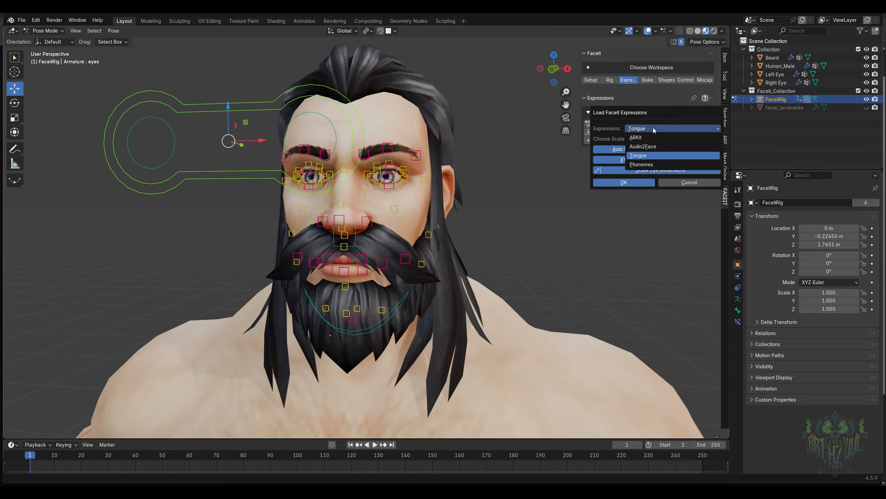
{"action": "left_click", "coordinate": [658, 165]}
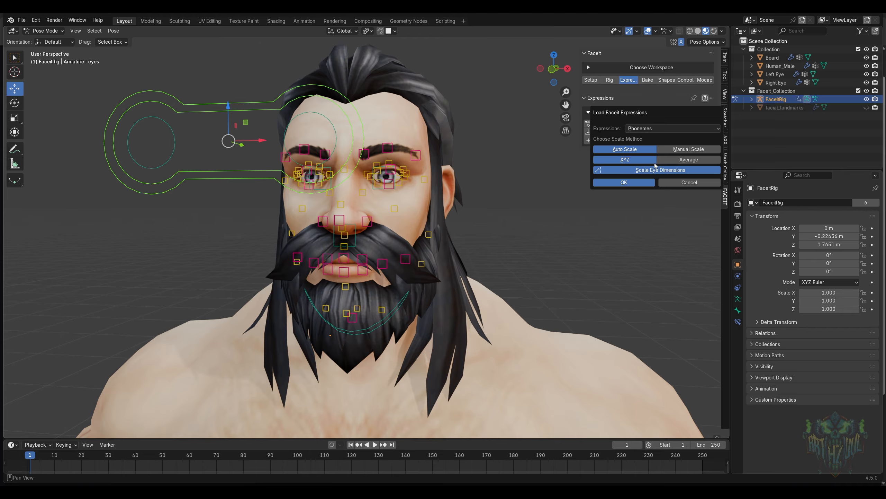
{"action": "left_click", "coordinate": [663, 127]}
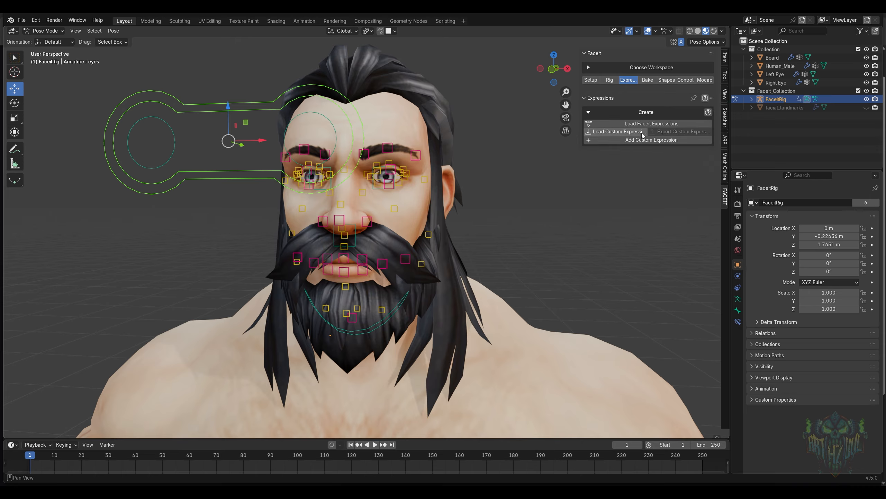
- Load the ARKit Faceit expressions using Auto Scale, XYZ and Scale Eye Dimensions
{"action": "left_click", "coordinate": [644, 123]}
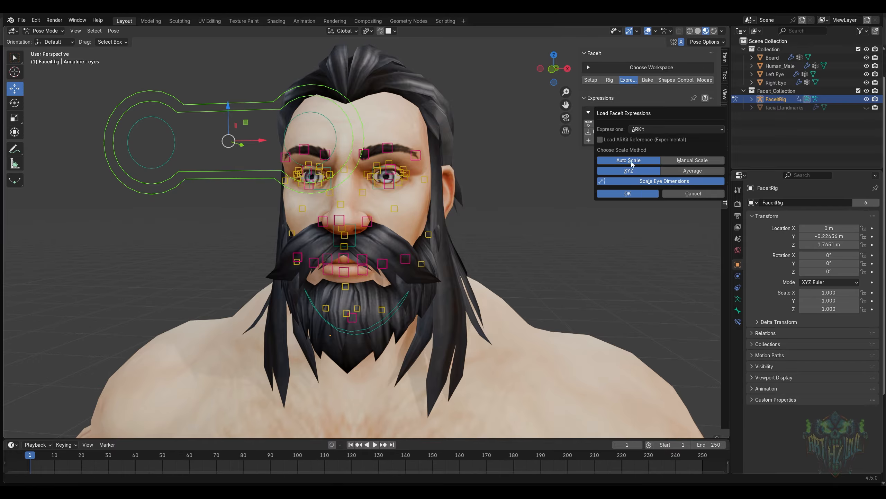
{"action": "left_click", "coordinate": [627, 193]}
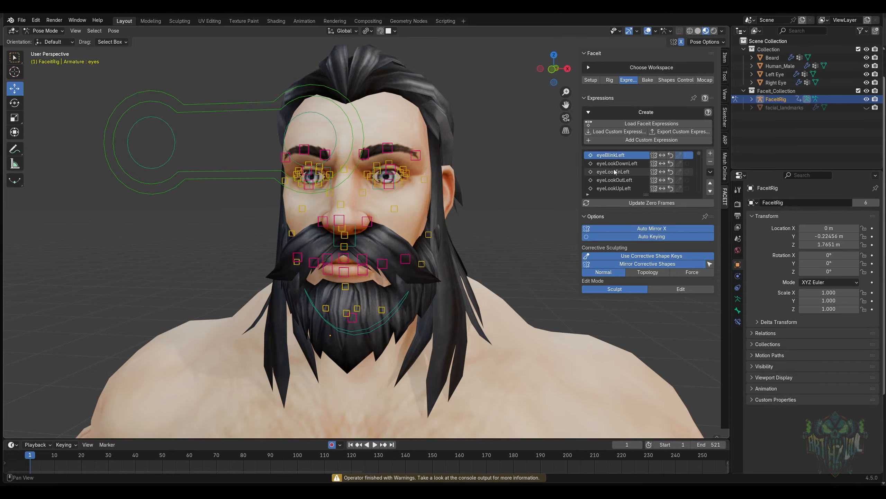
- Preview the eyeBlinkLeft and eyeLookOutLeft expressions and examine how the left eyelid and eye deform
{"action": "left_click", "coordinate": [617, 156]}
{"action": "scroll", "coordinate": [481, 249], "scroll_direction": "up", "scroll_amount": 4}
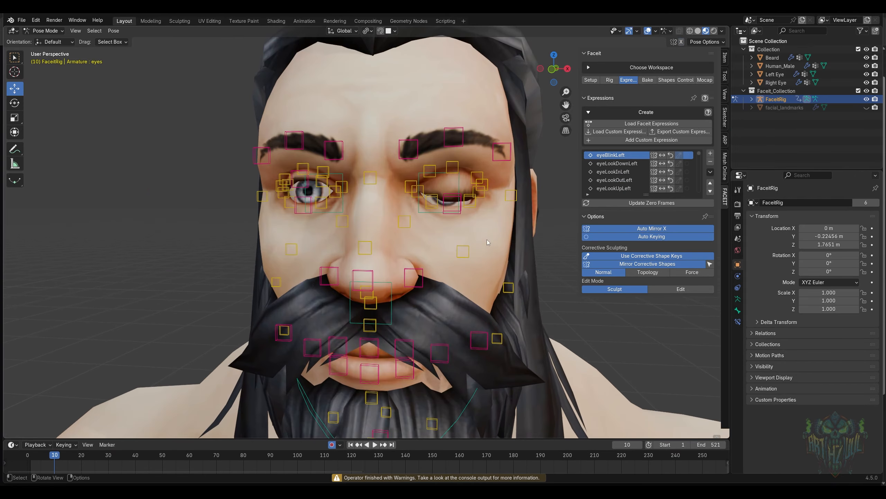
{"action": "scroll", "coordinate": [476, 257], "scroll_direction": "up", "scroll_amount": 3}
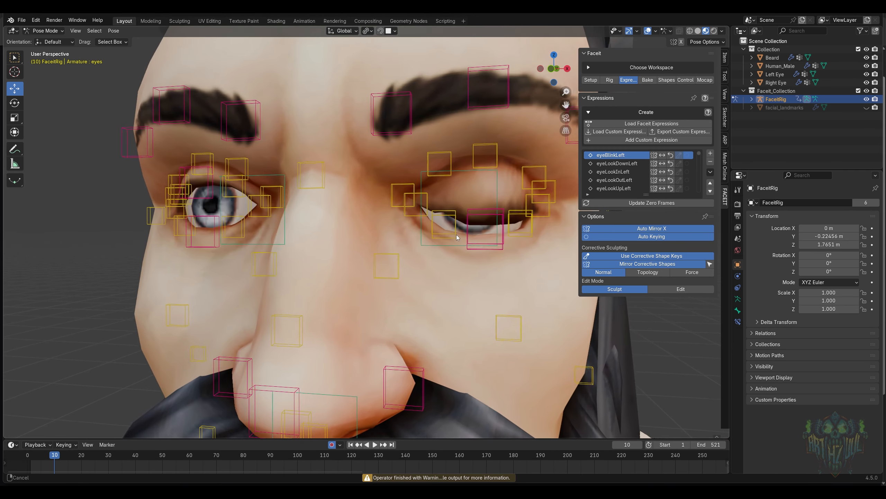
{"action": "left_click", "coordinate": [609, 170]}
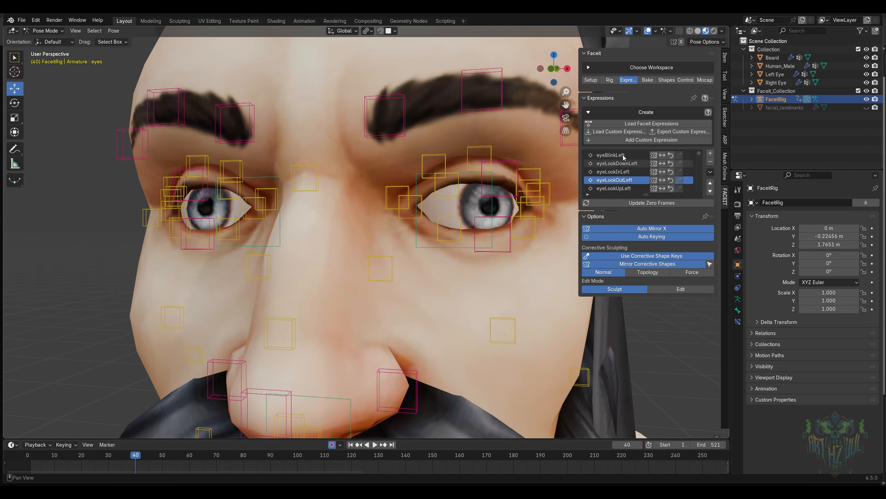
{"action": "left_click", "coordinate": [621, 155]}
{"action": "scroll", "coordinate": [504, 224], "scroll_direction": "down", "scroll_amount": 3}
{"action": "scroll", "coordinate": [504, 225], "scroll_direction": "down", "scroll_amount": 5}
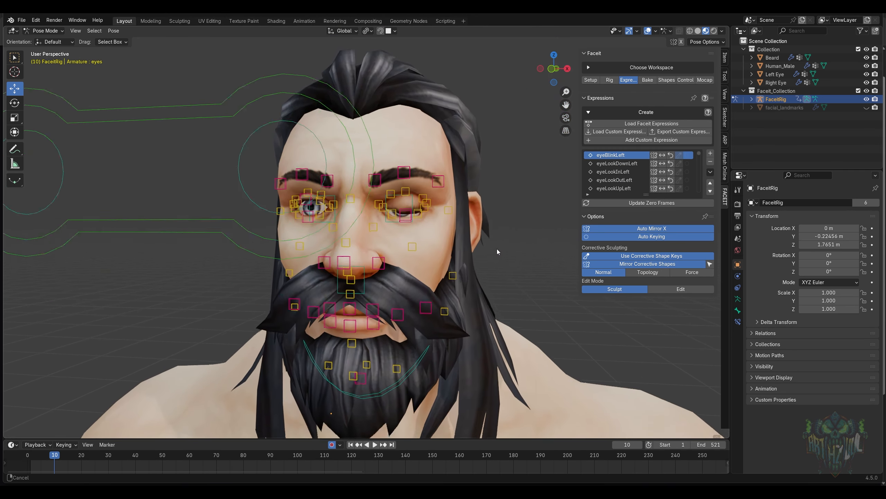
- Step through the other eye expressions, including eyeSquintLeft, eyeBlinkRight and eyeLookOutRight, and check the lids on both eyes
{"action": "scroll", "coordinate": [621, 159], "scroll_direction": "down", "scroll_amount": 8, "text": "ctrl"}
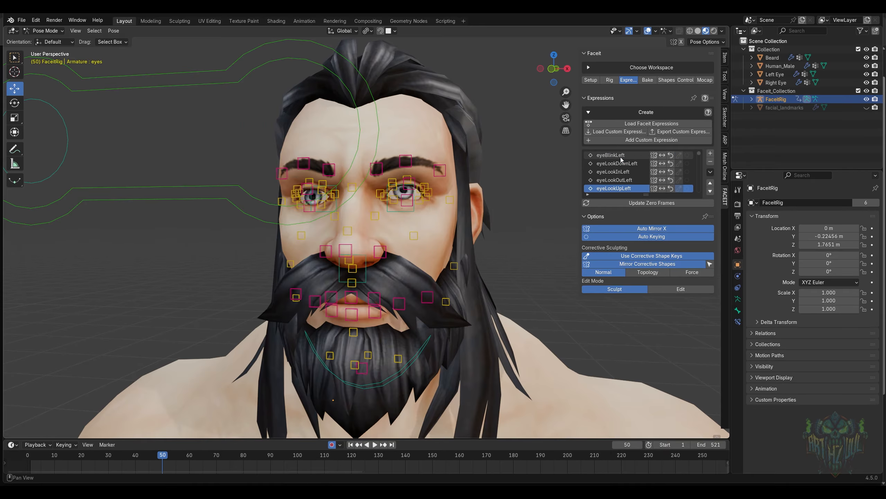
{"action": "scroll", "coordinate": [620, 159], "scroll_direction": "up", "scroll_amount": 3, "text": "ctrl"}
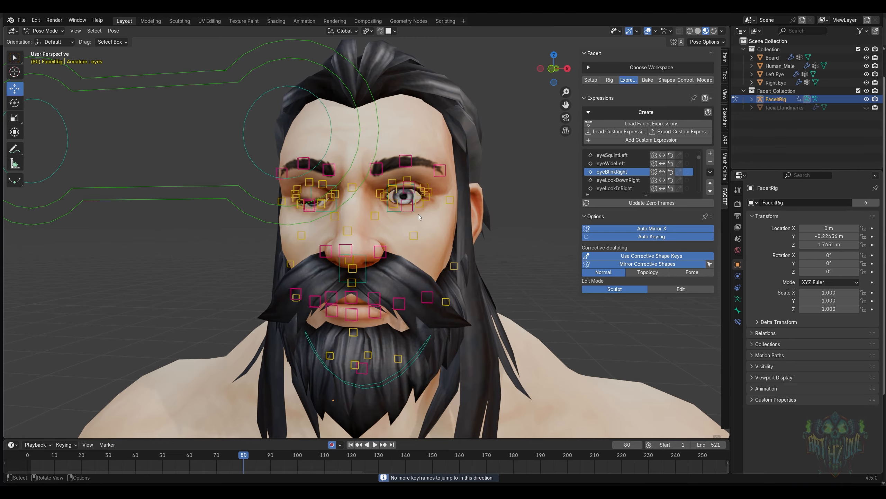
{"action": "scroll", "coordinate": [422, 212], "scroll_direction": "up", "scroll_amount": 4}
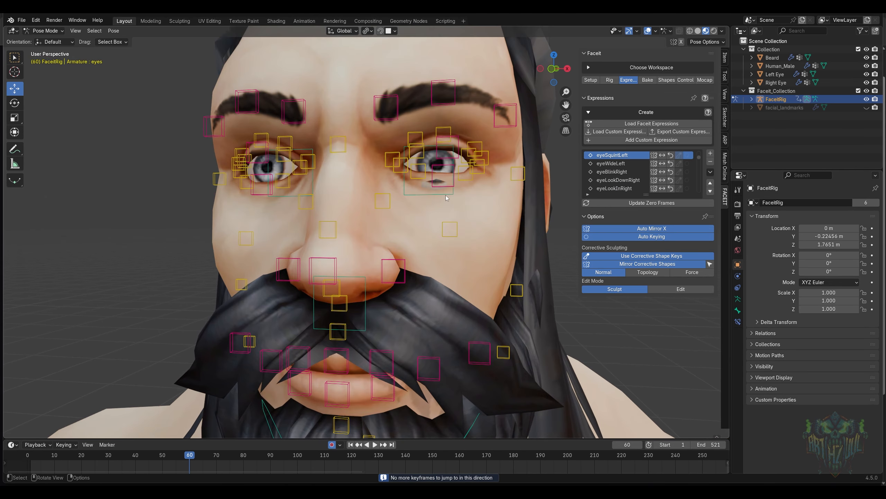
{"action": "scroll", "coordinate": [446, 196], "scroll_direction": "down", "scroll_amount": 2}
{"action": "scroll", "coordinate": [606, 180], "scroll_direction": "down", "scroll_amount": 1, "text": "ctrl"}
{"action": "scroll", "coordinate": [606, 180], "scroll_direction": "down", "scroll_amount": 9, "text": "ctrl"}
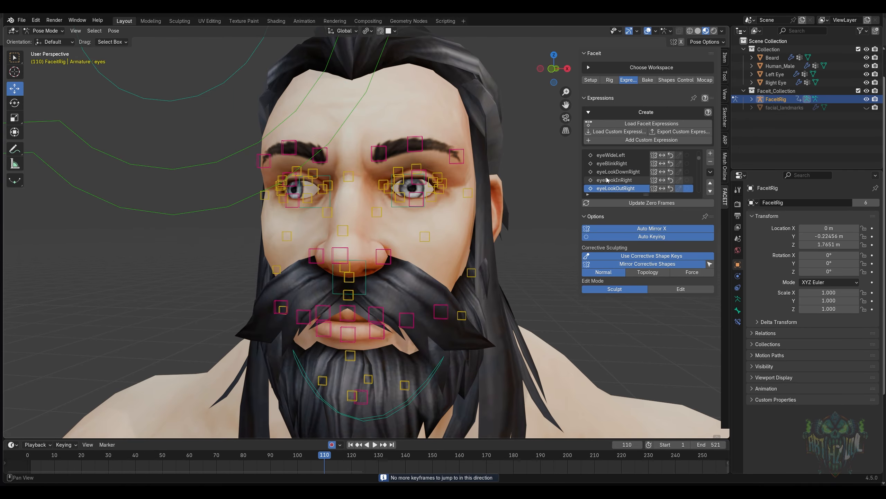
- Reduce the jawOpen expression's strength by amplifying its pose with a percentage of 0.64
{"action": "scroll", "coordinate": [607, 178], "scroll_direction": "down", "scroll_amount": 3, "text": "ctrl"}
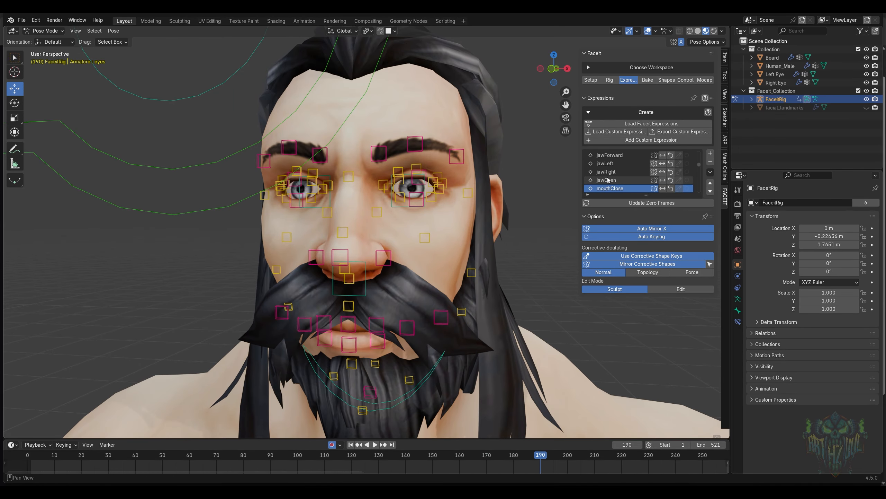
{"action": "scroll", "coordinate": [608, 178], "scroll_direction": "up", "scroll_amount": 1, "text": "ctrl"}
{"action": "mouse_move", "coordinate": [515, 280]}
{"action": "middle_mouse_down"}
{"action": "mouse_move", "coordinate": [516, 266]}
{"action": "mouse_move", "coordinate": [497, 266]}
{"action": "mouse_move", "coordinate": [507, 266]}
{"action": "middle_mouse_up"}
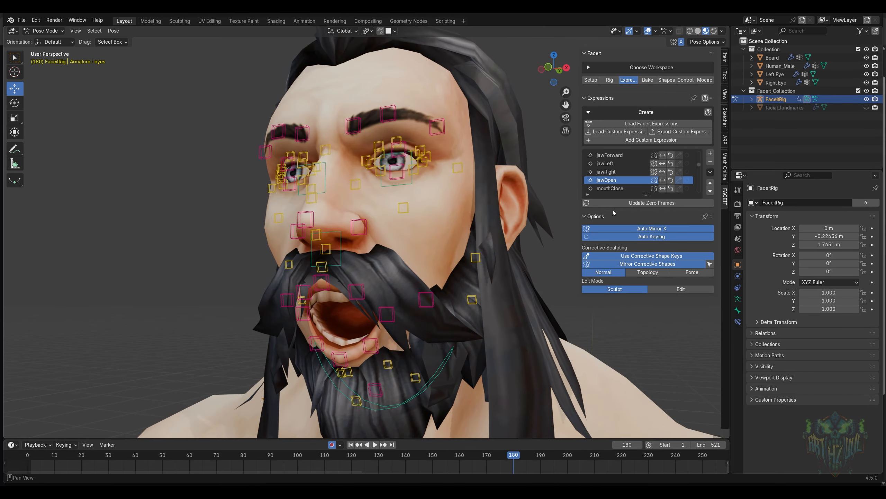
{"action": "left_click", "coordinate": [663, 181]}
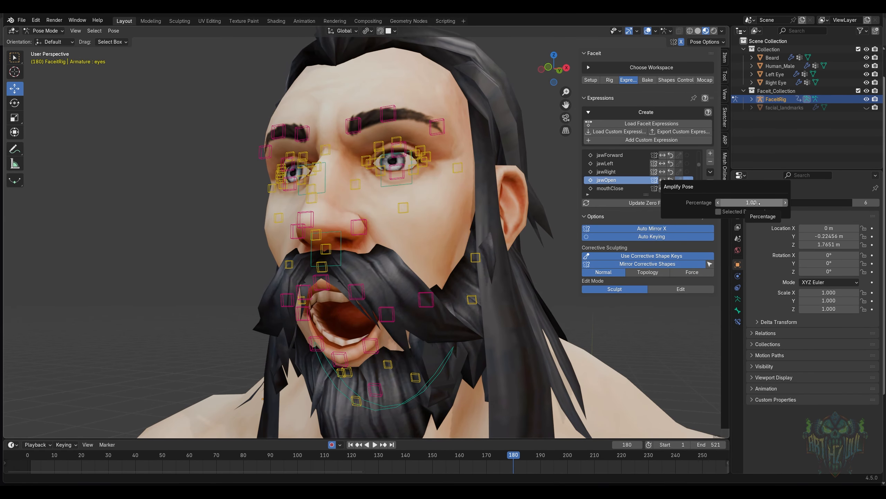
{"action": "left_click_drag", "start_coordinate": [755, 204], "coordinate": [755, 204]}
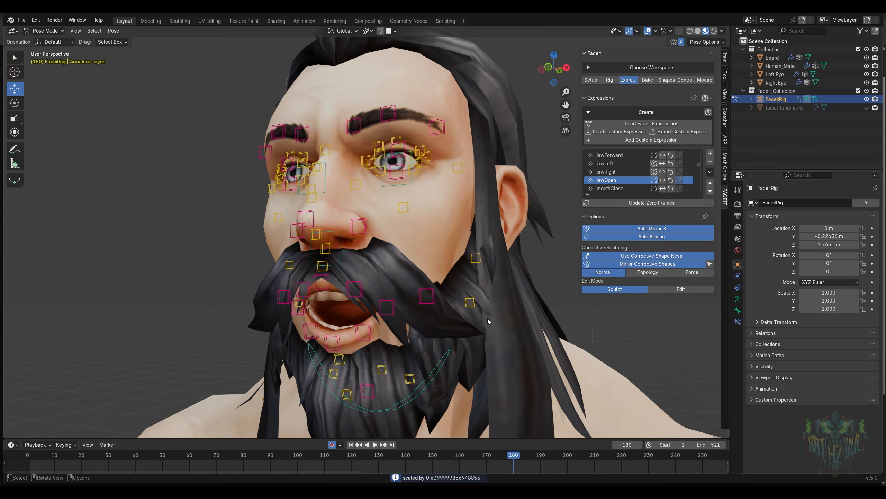
- Amplify the mouthClose expression's pose with a percentage of -0.02
{"action": "left_click", "coordinate": [630, 191]}
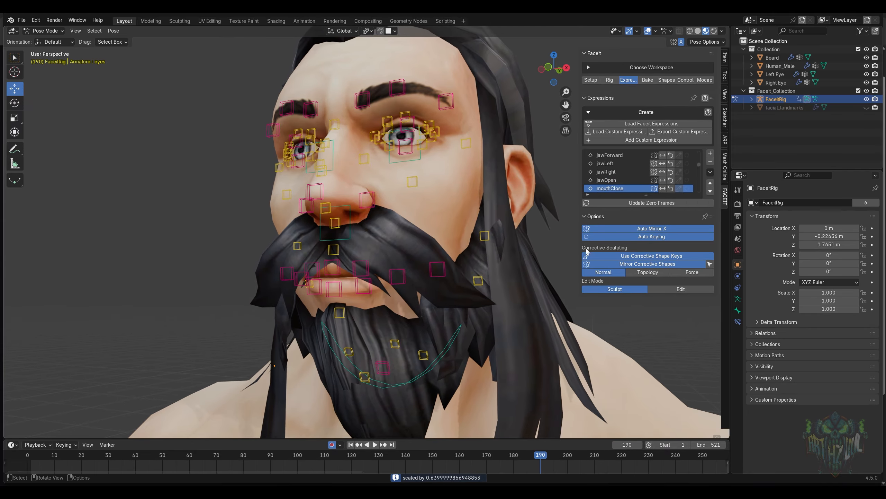
{"action": "left_click", "coordinate": [662, 189]}
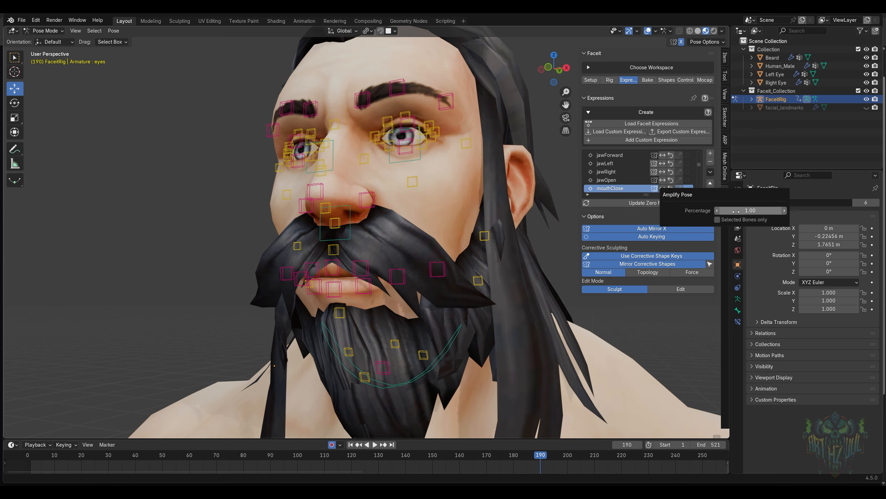
{"action": "left_click_drag", "start_coordinate": [750, 210], "coordinate": [720, 210]}
{"action": "middle_click_drag", "start_coordinate": [449, 265], "coordinate": [506, 263]}
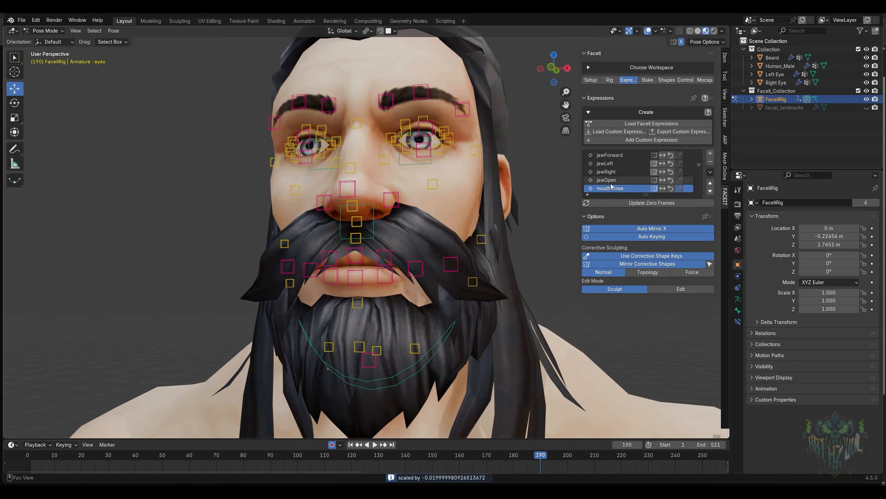
- Step through the expressions from mouthFunnel to noseSneerRight to check the mouth, cheek and nose deformation
{"action": "scroll", "coordinate": [614, 185], "scroll_direction": "down", "scroll_amount": 2}
{"action": "left_click", "coordinate": [627, 180]}
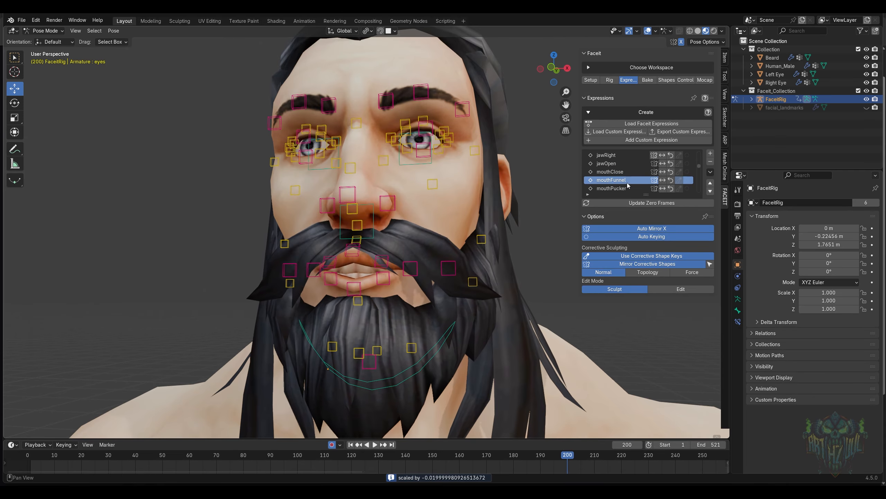
{"action": "scroll", "coordinate": [627, 183], "scroll_direction": "down", "scroll_amount": 5, "text": "ctrl"}
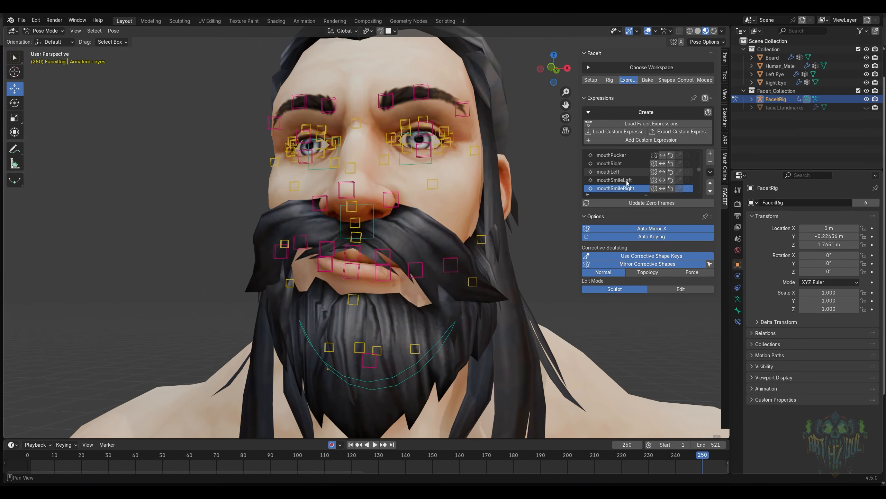
{"action": "scroll", "coordinate": [627, 182], "scroll_direction": "down", "scroll_amount": 10, "text": "ctrl"}
{"action": "scroll", "coordinate": [627, 182], "scroll_direction": "down", "scroll_amount": 12, "text": "ctrl"}
{"action": "scroll", "coordinate": [627, 181], "scroll_direction": "down", "scroll_amount": 4, "text": "ctrl"}
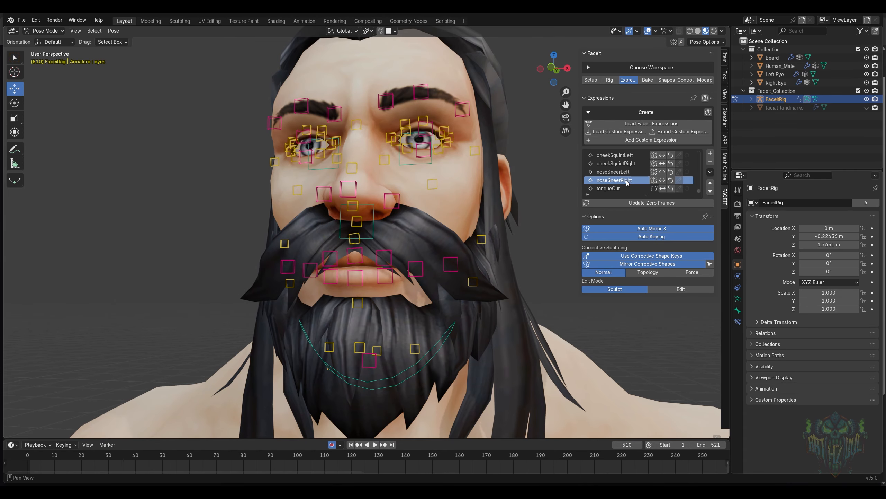
- Return to the eyeBlinkLeft expression and examine the left eyelid closure up close
{"action": "scroll", "coordinate": [627, 182], "scroll_direction": "up", "scroll_amount": 20, "text": "ctrl"}
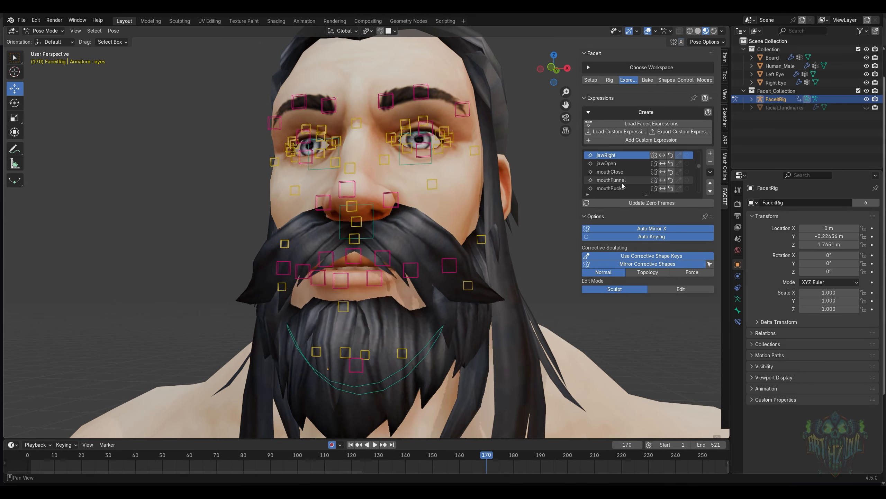
{"action": "scroll", "coordinate": [623, 185], "scroll_direction": "up", "scroll_amount": 13, "text": "ctrl"}
{"action": "scroll", "coordinate": [625, 176], "scroll_direction": "up", "scroll_amount": 3, "text": "ctrl"}
{"action": "scroll", "coordinate": [451, 244], "scroll_direction": "up", "scroll_amount": 6}
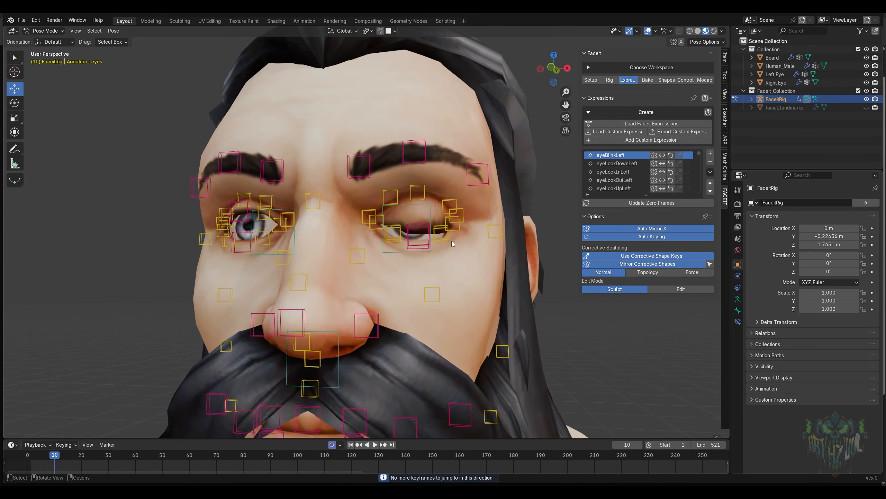
{"action": "scroll", "coordinate": [472, 259], "scroll_direction": "up", "scroll_amount": 3}
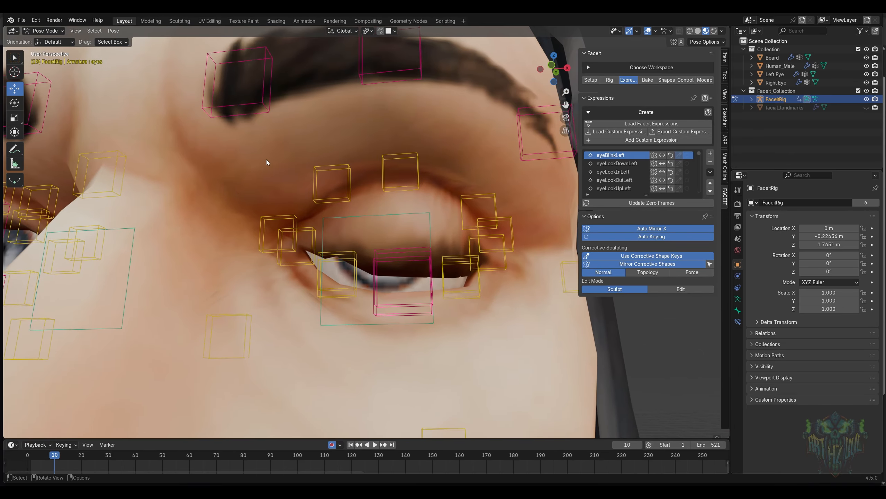
- Switch from Pose Mode to Object Mode and select the Human_Male mesh with the eyeBlinkLeft expression active
{"action": "left_click", "coordinate": [52, 31]}
{"action": "left_click", "coordinate": [52, 40]}
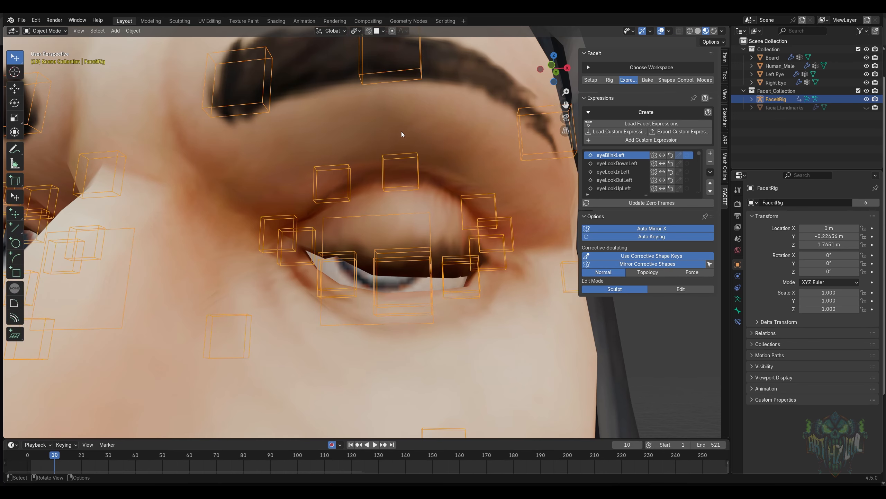
{"action": "left_click", "coordinate": [401, 131]}
{"action": "middle_click_drag", "start_coordinate": [422, 177], "coordinate": [430, 170]}
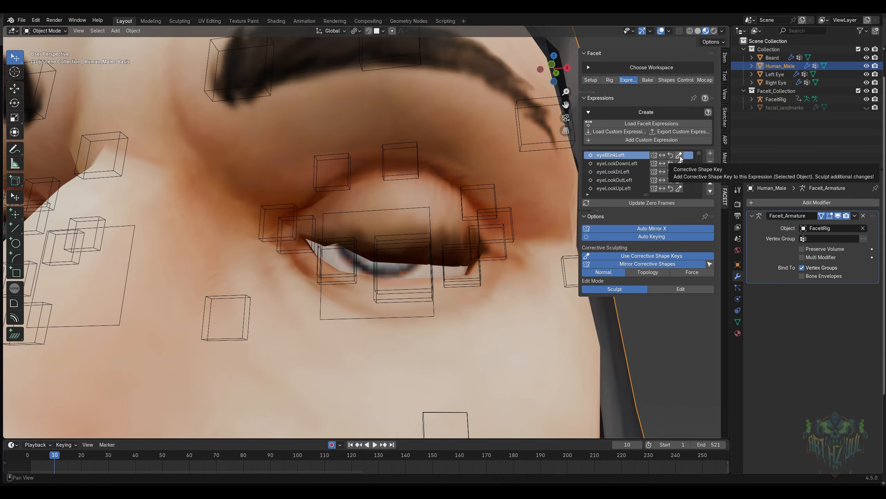
{"action": "scroll", "coordinate": [425, 255], "scroll_direction": "up", "scroll_amount": 4}
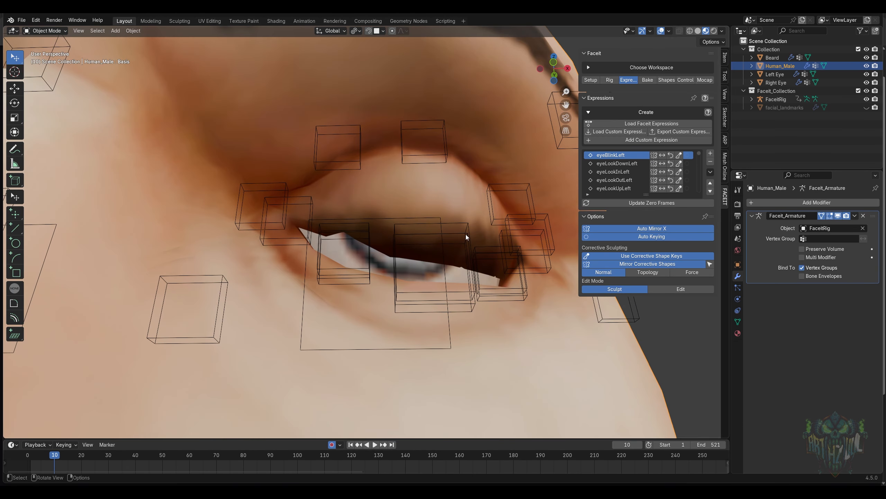
{"action": "middle_click_drag", "start_coordinate": [477, 297], "coordinate": [470, 303]}
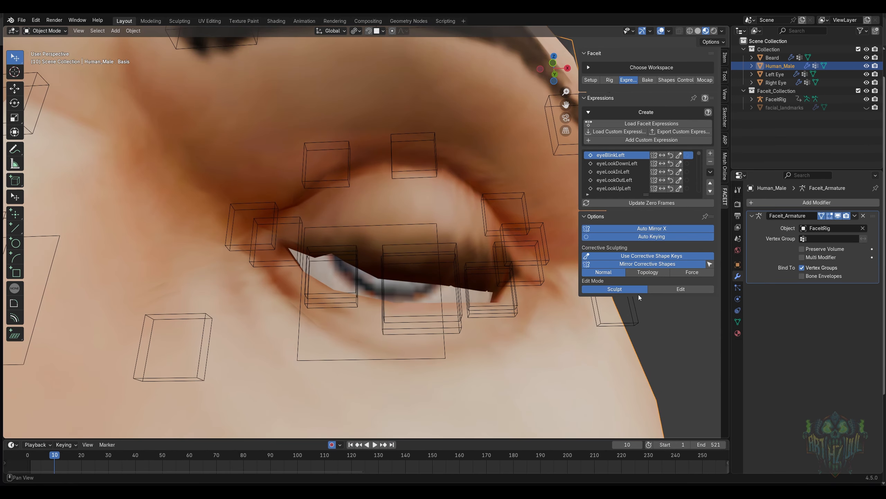
- Add a corrective shape key to the eyeBlinkLeft expression and reopen it for editing with the corrective edit mode set to Sculpt
{"action": "left_click", "coordinate": [680, 289]}
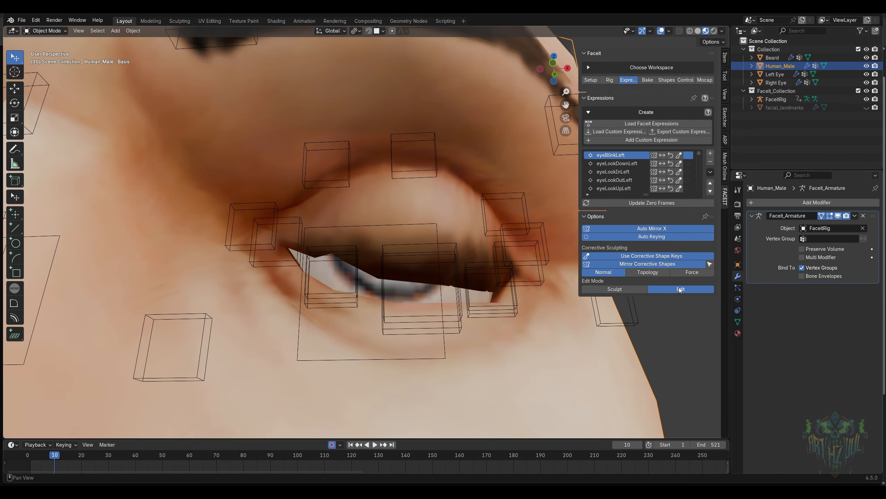
{"action": "left_click", "coordinate": [679, 155]}
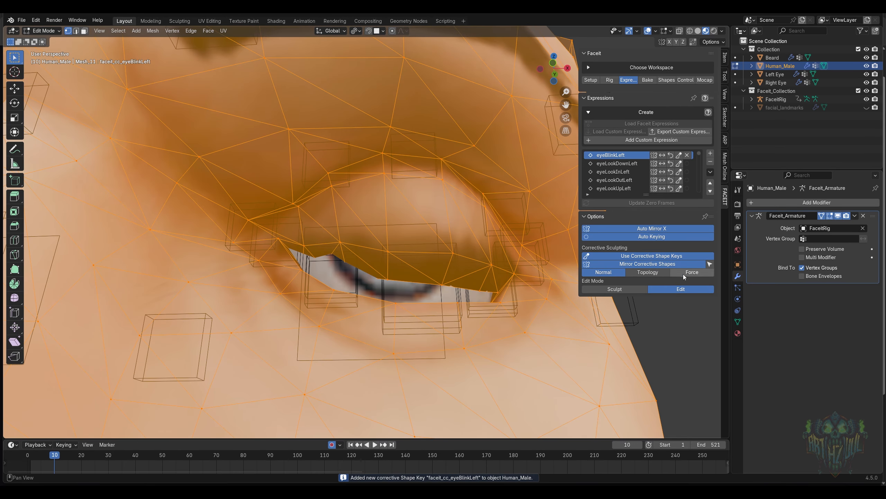
{"action": "left_click", "coordinate": [632, 289]}
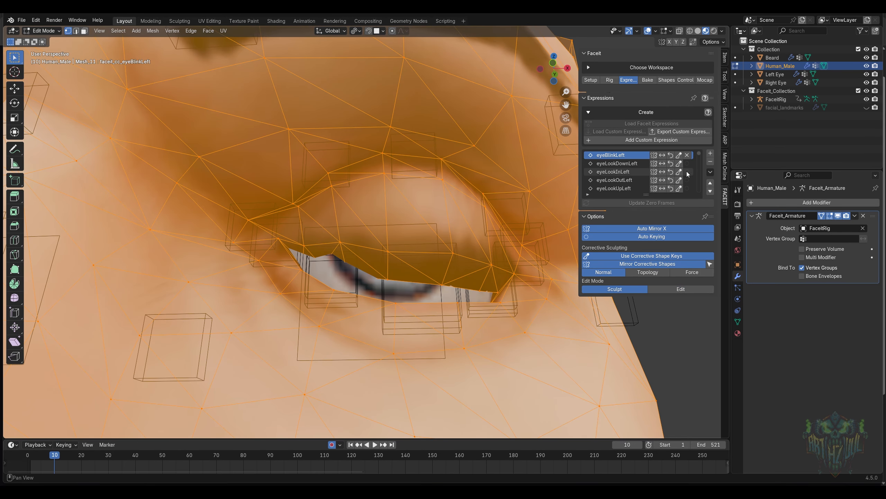
{"action": "left_click", "coordinate": [679, 156]}
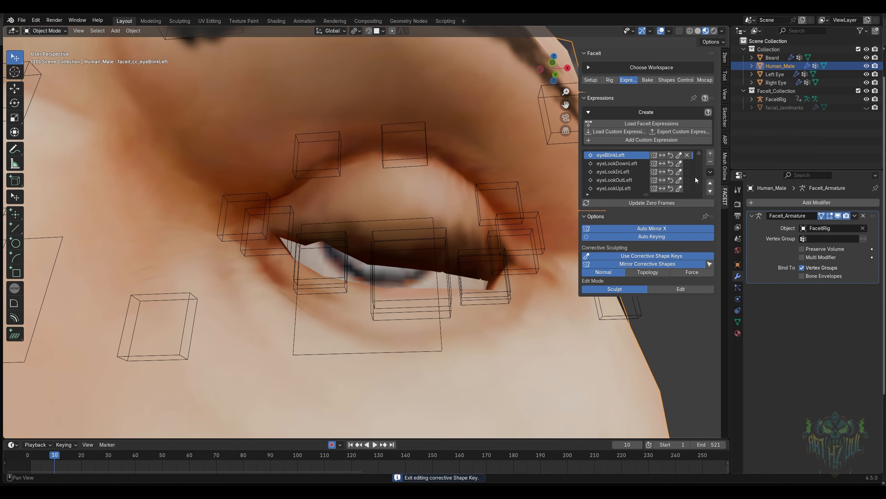
{"action": "left_click", "coordinate": [679, 155]}
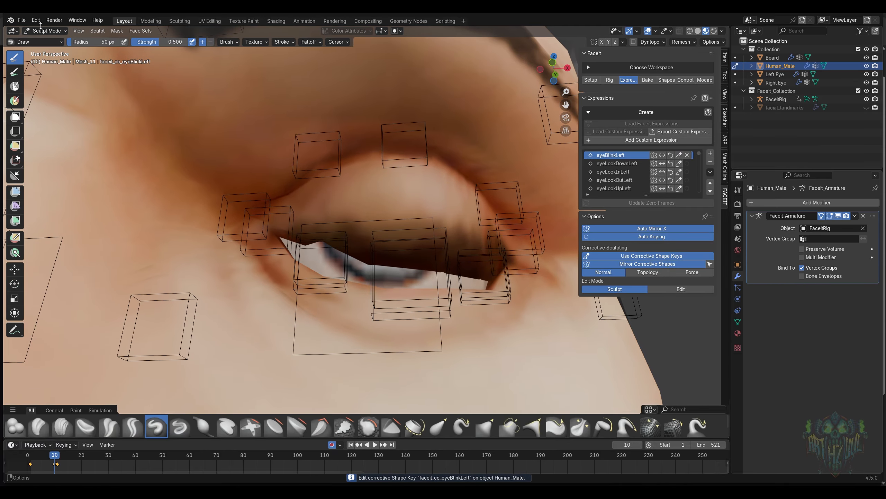
- Choose the Grab brush and set its radius to 134 px and strength to 0.599
{"action": "left_click", "coordinate": [39, 41]}
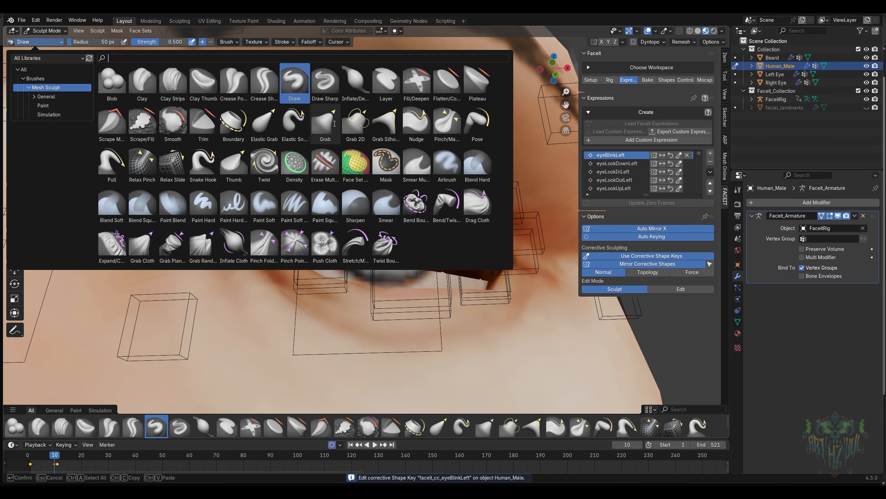
{"action": "left_click", "coordinate": [335, 124]}
{"action": "scroll", "coordinate": [326, 132], "scroll_direction": "up", "scroll_amount": 5}
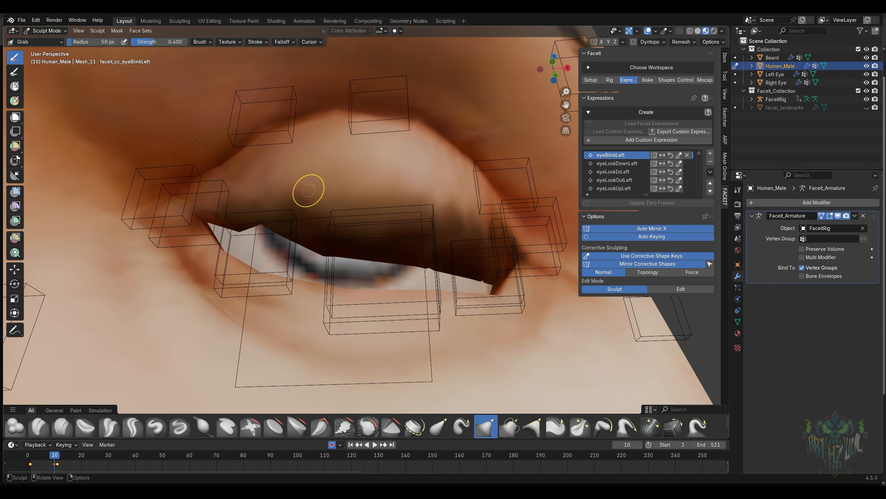
{"action": "left_click_drag", "start_coordinate": [92, 41], "coordinate": [122, 41]}
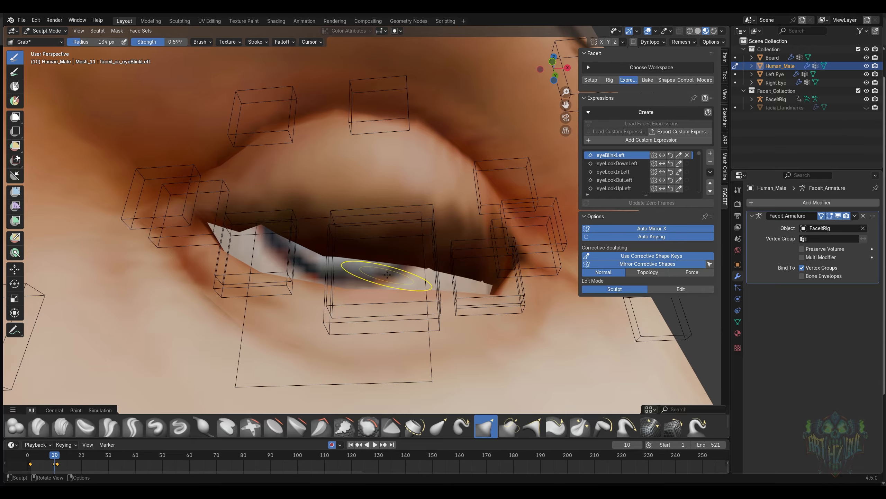
- Sculpt the left upper eyelid's edge down over the exposed eyeball to meet the lower lid in eyeBlinkLeft
{"action": "mouse_move", "coordinate": [275, 237]}
{"action": "left_mouse_down"}
{"action": "mouse_move", "coordinate": [211, 228]}
{"action": "mouse_move", "coordinate": [253, 242]}
{"action": "left_mouse_up"}
{"action": "mouse_move", "coordinate": [346, 252]}
{"action": "left_mouse_down"}
{"action": "mouse_move", "coordinate": [344, 261]}
{"action": "mouse_move", "coordinate": [383, 263]}
{"action": "left_mouse_up"}
{"action": "left_click_drag", "start_coordinate": [436, 266], "coordinate": [439, 279]}
{"action": "mouse_move", "coordinate": [472, 295]}
{"action": "middle_mouse_down"}
{"action": "mouse_move", "coordinate": [469, 327]}
{"action": "mouse_move", "coordinate": [467, 199]}
{"action": "middle_mouse_up"}
{"action": "mouse_move", "coordinate": [443, 274]}
{"action": "left_mouse_down"}
{"action": "mouse_move", "coordinate": [438, 284]}
{"action": "mouse_move", "coordinate": [419, 262]}
{"action": "mouse_move", "coordinate": [380, 286]}
{"action": "left_mouse_up"}
{"action": "left_click_drag", "start_coordinate": [318, 281], "coordinate": [318, 285]}
{"action": "left_click_drag", "start_coordinate": [316, 316], "coordinate": [316, 301]}
{"action": "left_click_drag", "start_coordinate": [373, 268], "coordinate": [392, 274]}
{"action": "left_click_drag", "start_coordinate": [432, 281], "coordinate": [413, 296]}
{"action": "left_click_drag", "start_coordinate": [437, 263], "coordinate": [458, 280]}
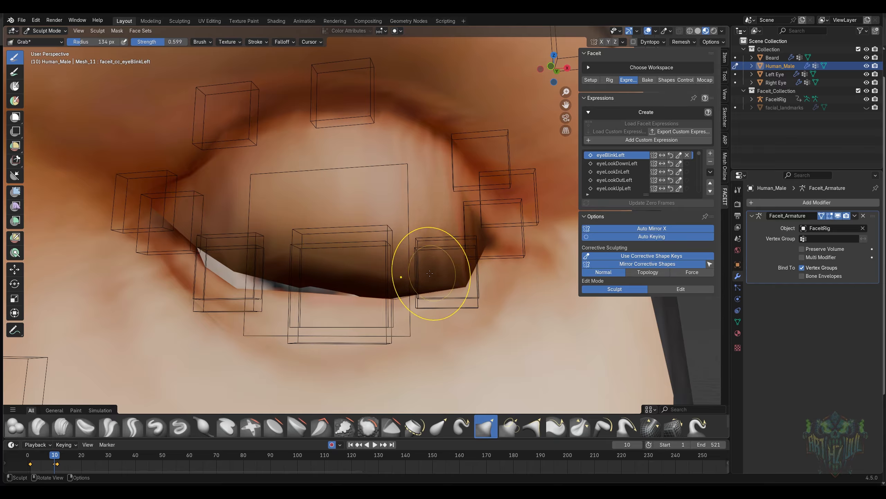
- Pull the eyelid's inner half down to close the gap near the left eye's inner corner, evening the lid line towards the outer side
{"action": "left_click_drag", "start_coordinate": [295, 278], "coordinate": [295, 280]}
{"action": "mouse_move", "coordinate": [307, 267]}
{"action": "left_mouse_down"}
{"action": "mouse_move", "coordinate": [310, 278]}
{"action": "mouse_move", "coordinate": [331, 280]}
{"action": "mouse_move", "coordinate": [281, 289]}
{"action": "left_mouse_up"}
{"action": "mouse_move", "coordinate": [221, 298]}
{"action": "left_mouse_down"}
{"action": "mouse_move", "coordinate": [227, 278]}
{"action": "mouse_move", "coordinate": [226, 304]}
{"action": "left_mouse_up"}
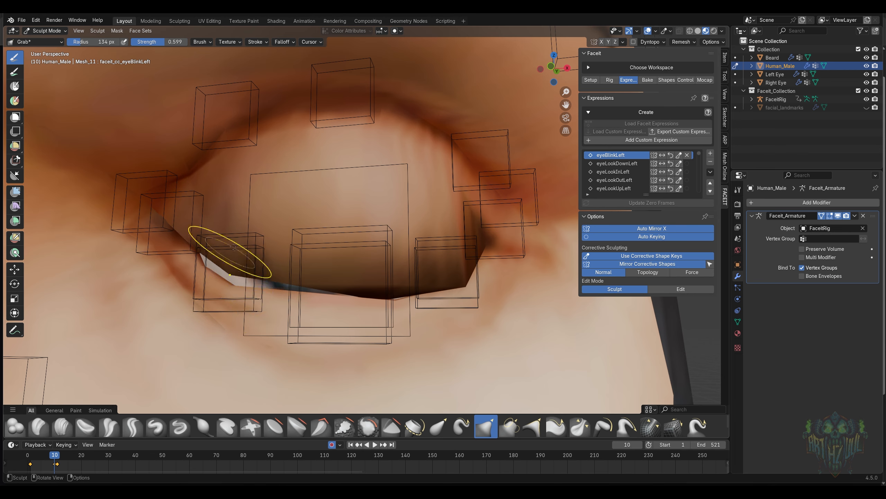
{"action": "mouse_move", "coordinate": [207, 248]}
{"action": "left_mouse_down"}
{"action": "mouse_move", "coordinate": [266, 294]}
{"action": "mouse_move", "coordinate": [232, 265]}
{"action": "left_mouse_up"}
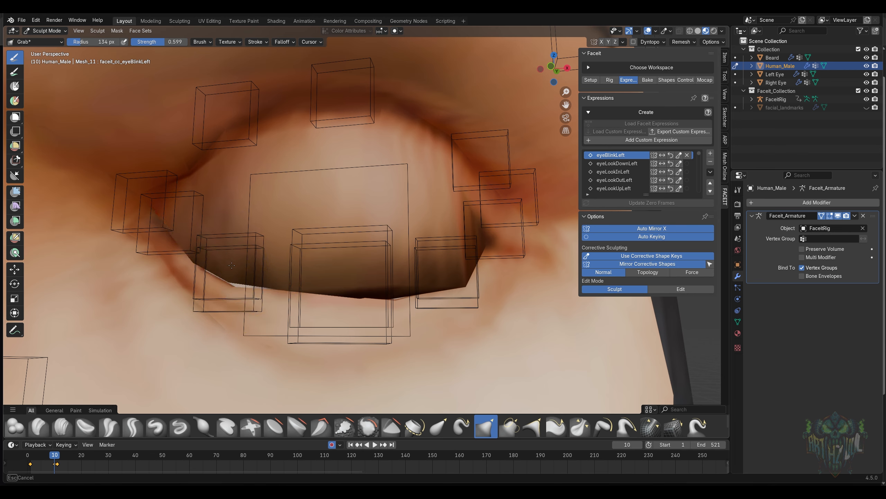
{"action": "left_click_drag", "start_coordinate": [315, 285], "coordinate": [379, 283]}
{"action": "left_click_drag", "start_coordinate": [432, 276], "coordinate": [433, 278]}
- Close the remaining slits along the left eyelid seam from an angled view and smooth out the lid line
{"action": "middle_click_drag", "start_coordinate": [210, 267], "coordinate": [303, 248]}
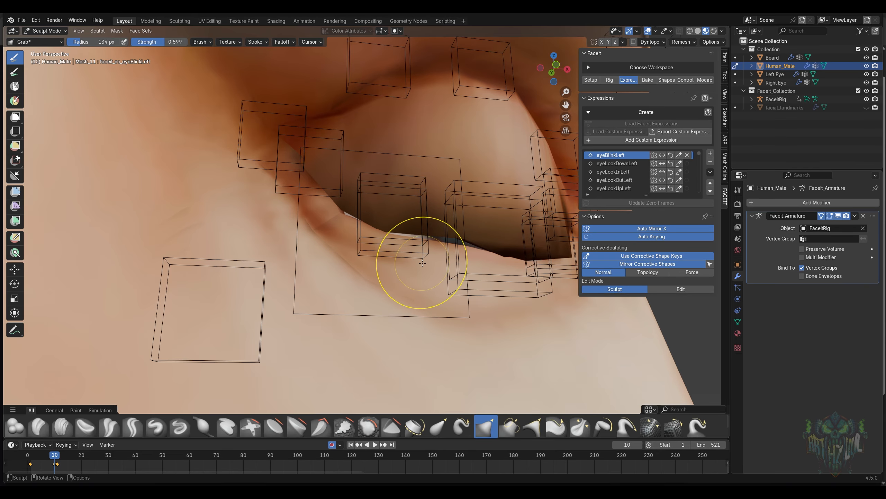
{"action": "left_click_drag", "start_coordinate": [447, 240], "coordinate": [446, 240]}
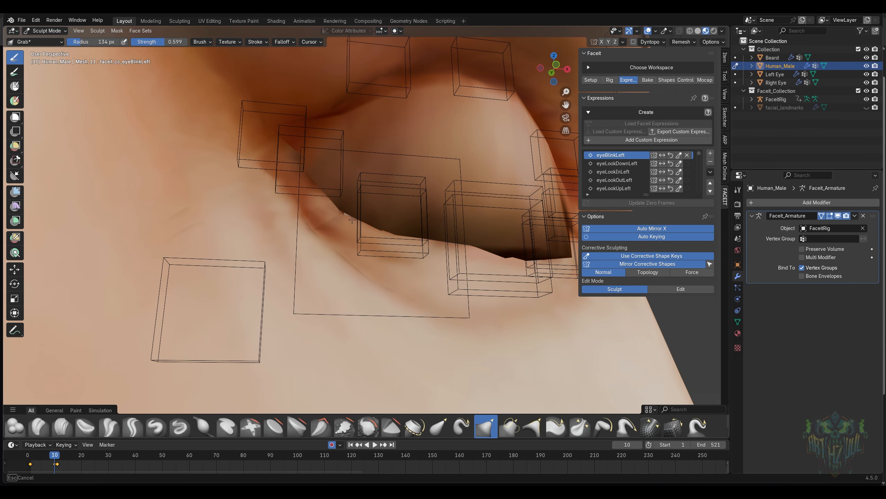
{"action": "middle_click_drag", "start_coordinate": [505, 260], "coordinate": [498, 267]}
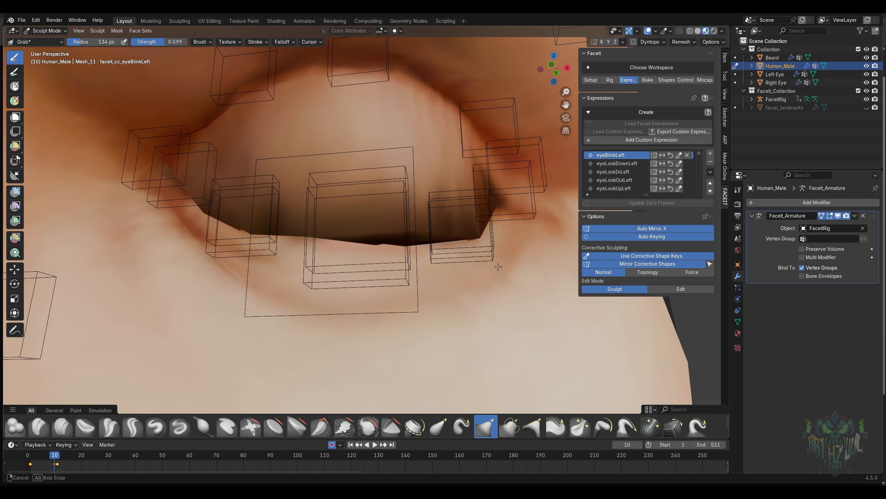
{"action": "left_click_drag", "start_coordinate": [413, 239], "coordinate": [412, 241]}
{"action": "scroll", "coordinate": [412, 241], "scroll_direction": "down", "scroll_amount": 5}
{"action": "mouse_move", "coordinate": [279, 276]}
{"action": "middle_mouse_down"}
{"action": "mouse_move", "coordinate": [225, 283]}
{"action": "mouse_move", "coordinate": [307, 276]}
{"action": "middle_mouse_up"}
- Add a corrective shape key to eyeLookDownLeft and adjust the left upper eyelid with the Grab brush
{"action": "left_click", "coordinate": [617, 163]}
{"action": "middle_click_drag", "start_coordinate": [478, 264], "coordinate": [432, 267]}
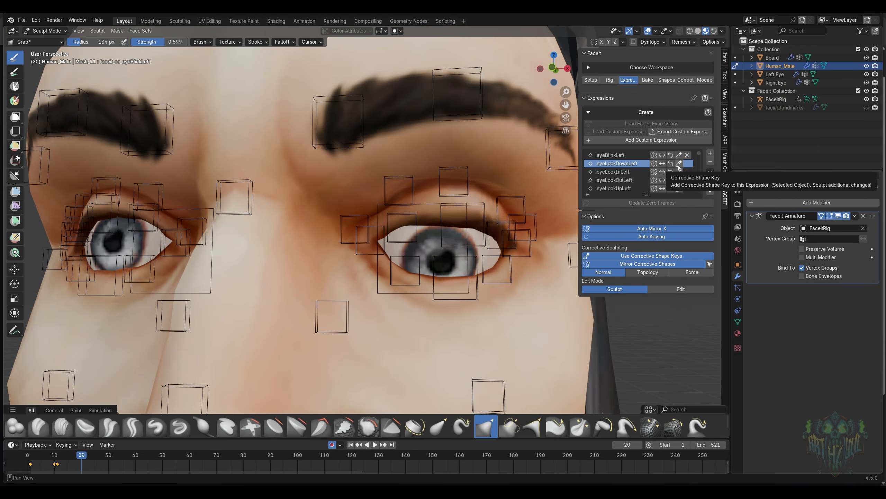
{"action": "left_click", "coordinate": [679, 163]}
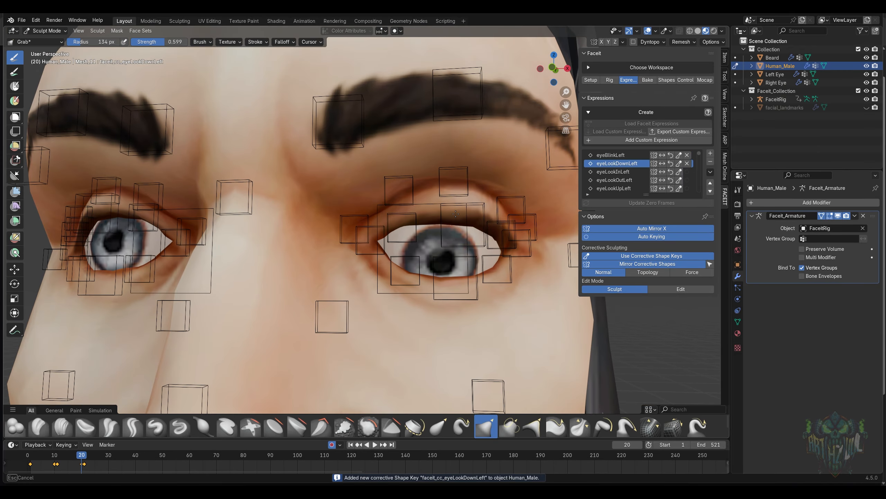
{"action": "left_click_drag", "start_coordinate": [457, 216], "coordinate": [464, 213]}
{"action": "scroll", "coordinate": [481, 206], "scroll_direction": "down", "scroll_amount": 2}
{"action": "middle_click_drag", "start_coordinate": [489, 216], "coordinate": [486, 222]}
{"action": "scroll", "coordinate": [624, 185], "scroll_direction": "down", "scroll_amount": 1}
- Add a corrective shape key to eyeSquintLeft and nudge the left eyelid edge into shape
{"action": "left_click", "coordinate": [625, 188]}
{"action": "left_click", "coordinate": [679, 188]}
{"action": "scroll", "coordinate": [502, 269], "scroll_direction": "up", "scroll_amount": 3}
{"action": "left_click_drag", "start_coordinate": [409, 257], "coordinate": [419, 254]}
{"action": "scroll", "coordinate": [452, 278], "scroll_direction": "down", "scroll_amount": 3}
{"action": "scroll", "coordinate": [642, 184], "scroll_direction": "down", "scroll_amount": 3}
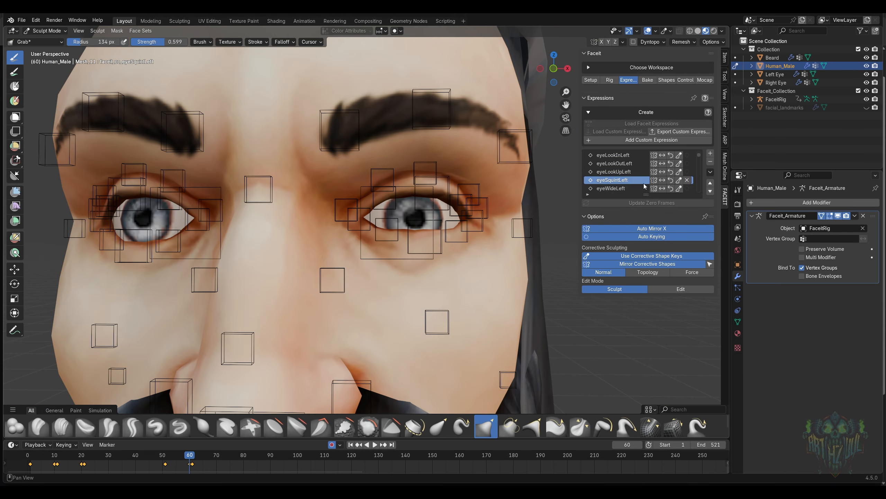
- Add a corrective shape key to eyeBlinkRight and start sculpting the right eyelids together to close the gap
{"action": "left_click", "coordinate": [636, 181]}
{"action": "middle_click_drag", "start_coordinate": [265, 213], "coordinate": [464, 220], "text": "shift"}
{"action": "scroll", "coordinate": [467, 218], "scroll_direction": "up", "scroll_amount": 4}
{"action": "left_click_drag", "start_coordinate": [479, 216], "coordinate": [480, 213]}
{"action": "left_click", "coordinate": [679, 180]}
{"action": "mouse_move", "coordinate": [488, 223]}
{"action": "middle_mouse_down"}
{"action": "mouse_move", "coordinate": [517, 213]}
{"action": "mouse_move", "coordinate": [457, 232]}
{"action": "middle_mouse_up"}
{"action": "left_click_drag", "start_coordinate": [389, 264], "coordinate": [390, 258]}
{"action": "left_click_drag", "start_coordinate": [470, 226], "coordinate": [467, 221]}
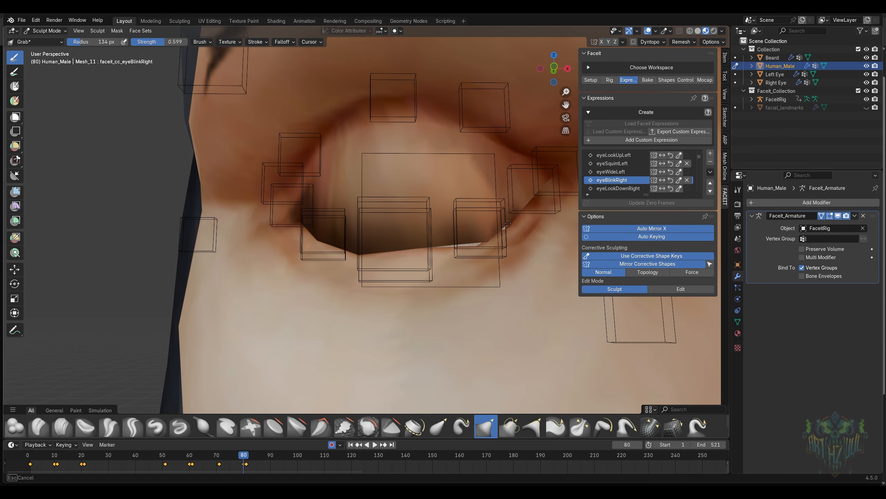
- Refine the right eyelid's closure in eyeBlinkRight from several angles with the Grab brush
{"action": "middle_click_drag", "start_coordinate": [419, 244], "coordinate": [394, 249]}
{"action": "left_click_drag", "start_coordinate": [467, 223], "coordinate": [466, 220]}
{"action": "middle_click_drag", "start_coordinate": [454, 216], "coordinate": [381, 174]}
{"action": "left_click_drag", "start_coordinate": [325, 171], "coordinate": [346, 185]}
{"action": "middle_click_drag", "start_coordinate": [352, 188], "coordinate": [402, 180]}
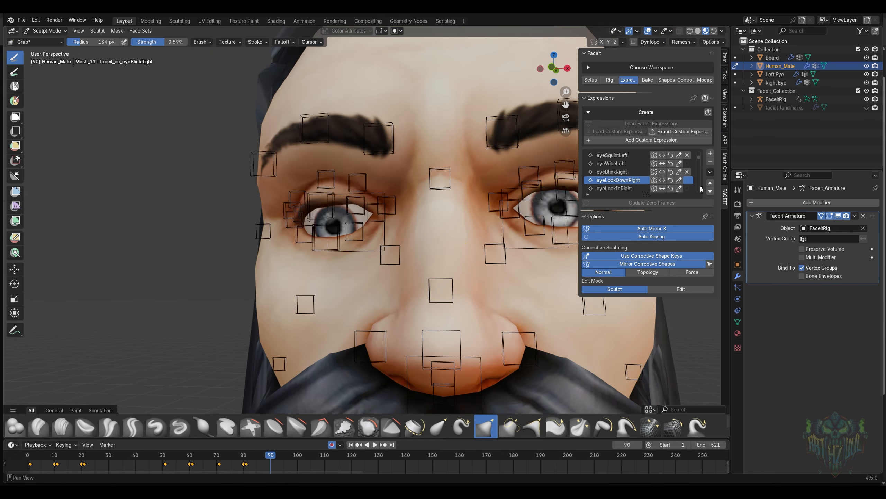
- Go through the following expressions to mouthSmileRight, with the character in Object Mode and the Beard hidden
{"action": "scroll", "coordinate": [362, 261], "scroll_direction": "up", "scroll_amount": 5}
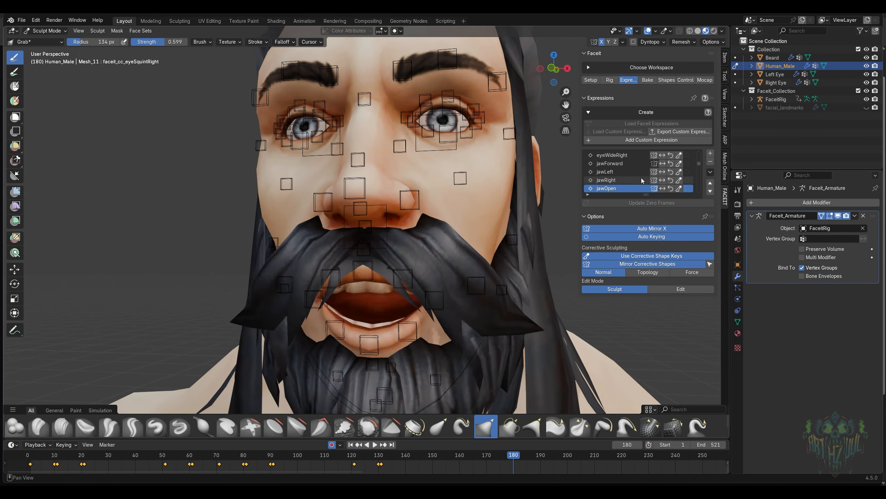
{"action": "left_click", "coordinate": [679, 180]}
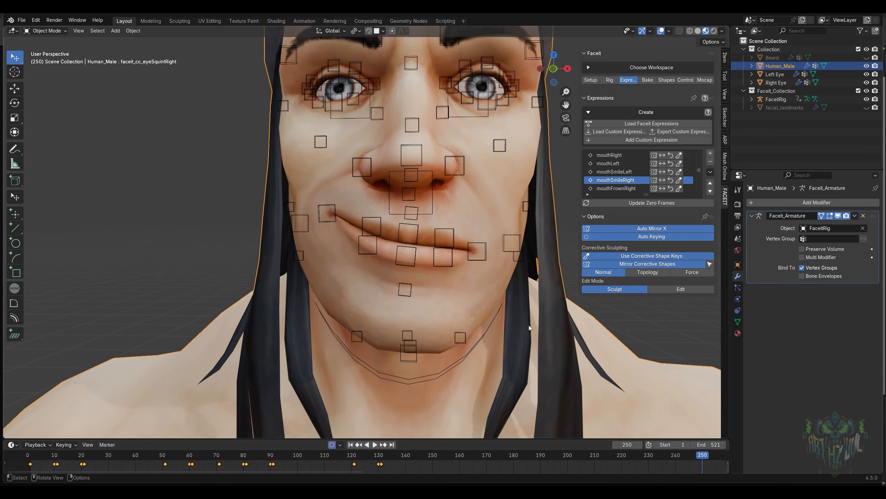
{"action": "left_click", "coordinate": [57, 31]}
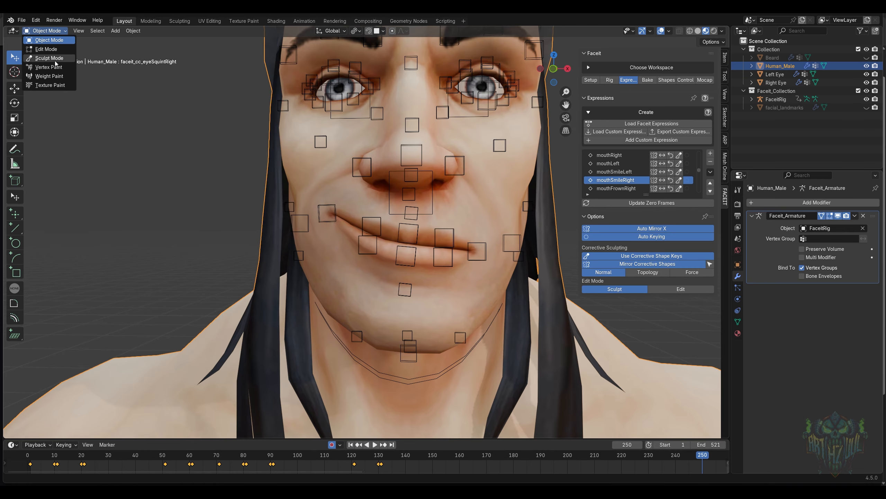
{"action": "left_click", "coordinate": [56, 41]}
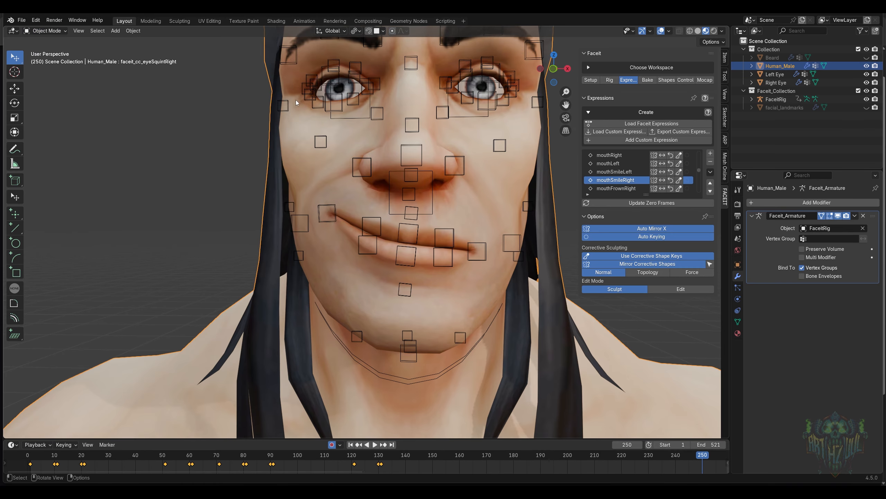
- Put the FaceitRig in Pose Mode and lower the lips.R mouth-corner control in mouthSmileRight to soften the smile
{"action": "left_click", "coordinate": [334, 208]}
{"action": "key", "text": "ctrl+Tab"}
{"action": "left_click", "coordinate": [337, 209]}
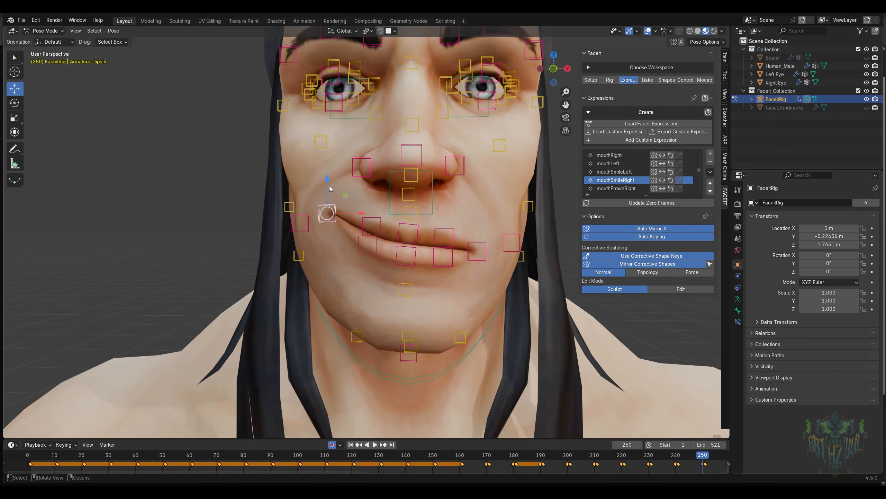
{"action": "left_click_drag", "start_coordinate": [330, 189], "coordinate": [352, 204]}
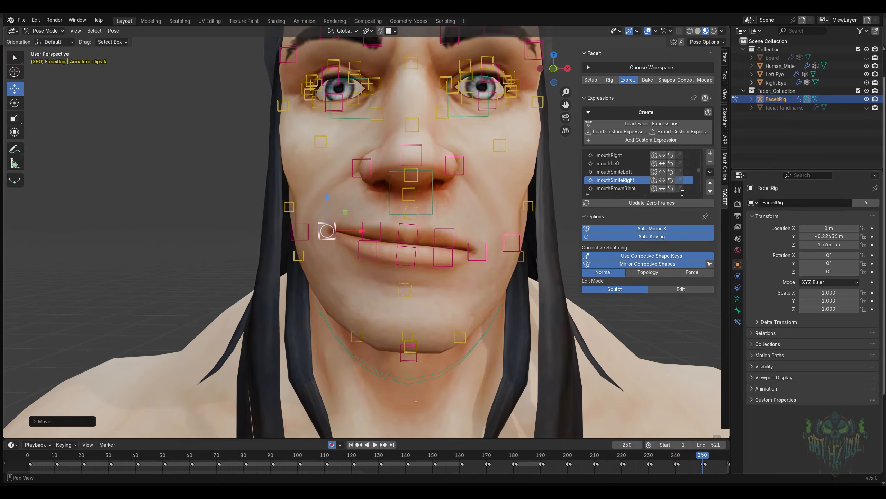
- Check mouthFrownRight, return to mouthSmileLeft and lower its lips.L mouth-corner control to match the other side
{"action": "left_click", "coordinate": [634, 189]}
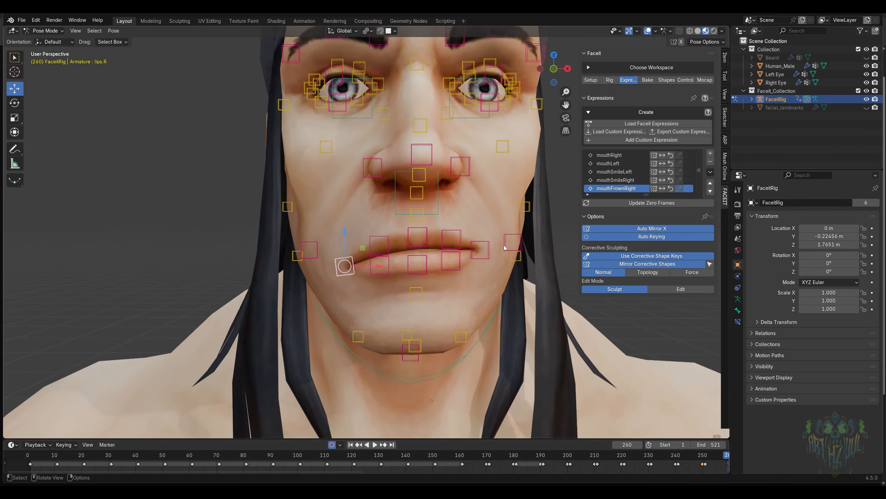
{"action": "left_click", "coordinate": [623, 175]}
{"action": "middle_click_drag", "start_coordinate": [518, 229], "coordinate": [498, 229]}
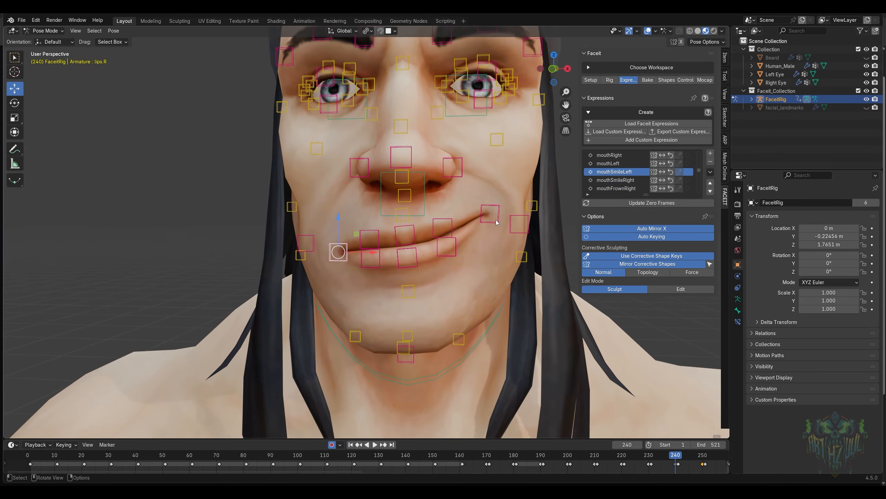
{"action": "left_click", "coordinate": [497, 220]}
{"action": "left_click_drag", "start_coordinate": [492, 197], "coordinate": [493, 214]}
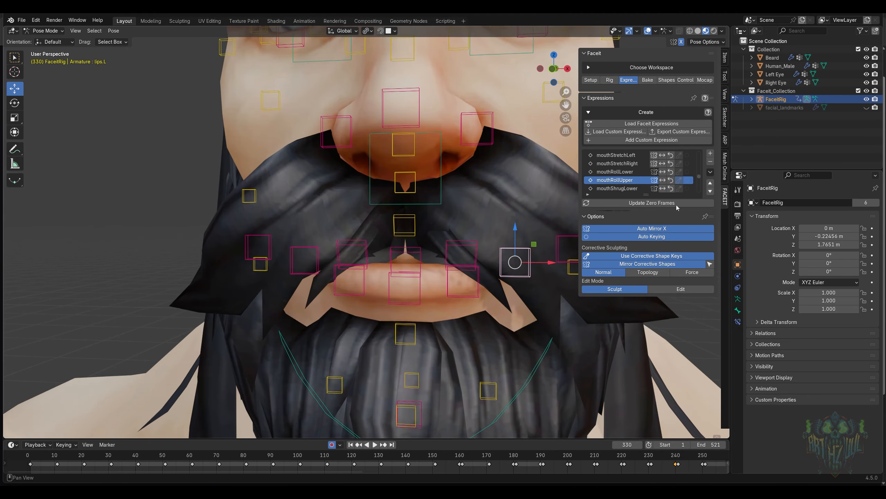
- Add a corrective shape key to mouthRollUpper and return to Object Mode after going on to the tongueOut expression
{"action": "left_click", "coordinate": [678, 180]}
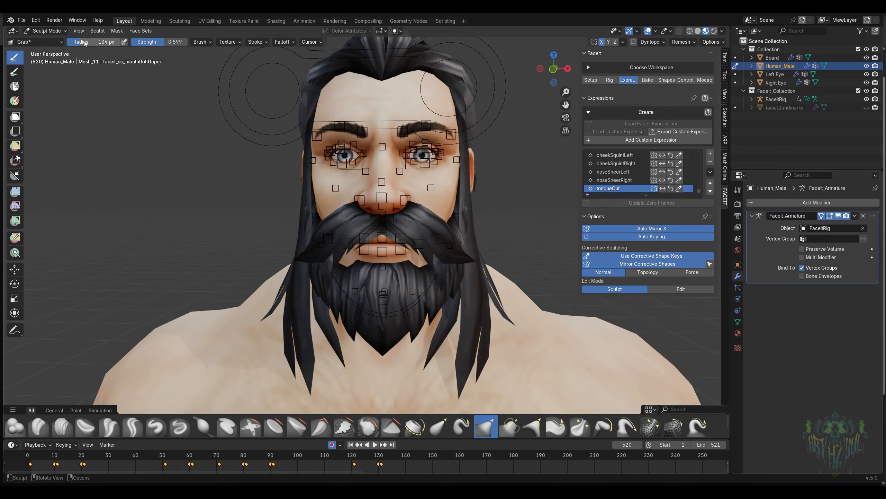
{"action": "left_click", "coordinate": [46, 30]}
{"action": "left_click", "coordinate": [42, 41]}
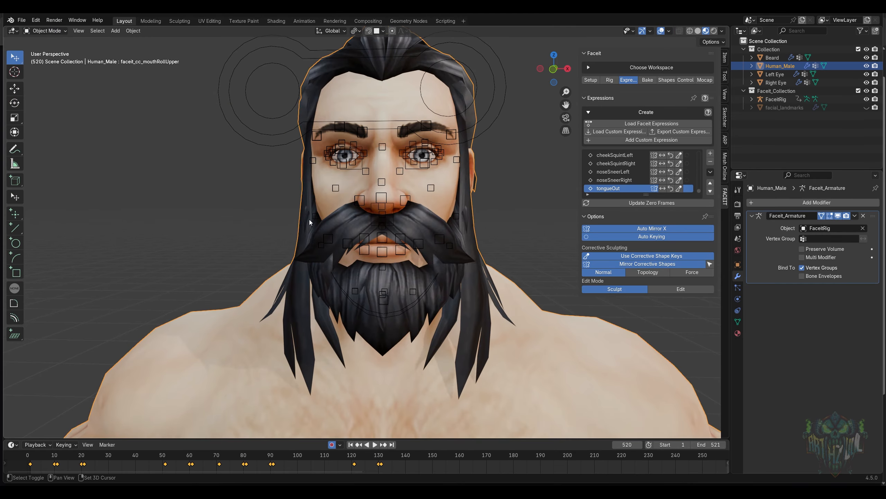
- Select the Beard mesh and switch it to Weight Paint mode
{"action": "middle_click_drag", "start_coordinate": [308, 219], "coordinate": [287, 223], "text": "shift"}
{"action": "left_click", "coordinate": [430, 239]}
{"action": "left_click", "coordinate": [407, 222]}
{"action": "left_click", "coordinate": [332, 221]}
{"action": "left_click", "coordinate": [45, 30]}
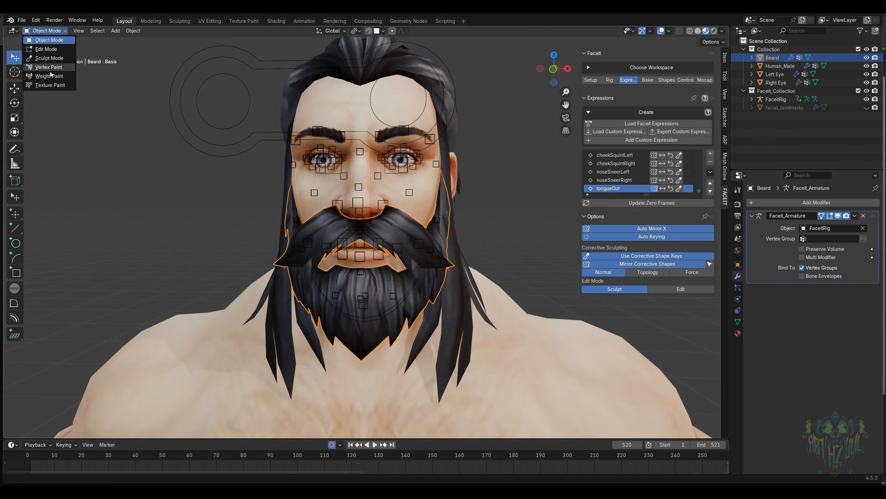
{"action": "left_click", "coordinate": [42, 73]}
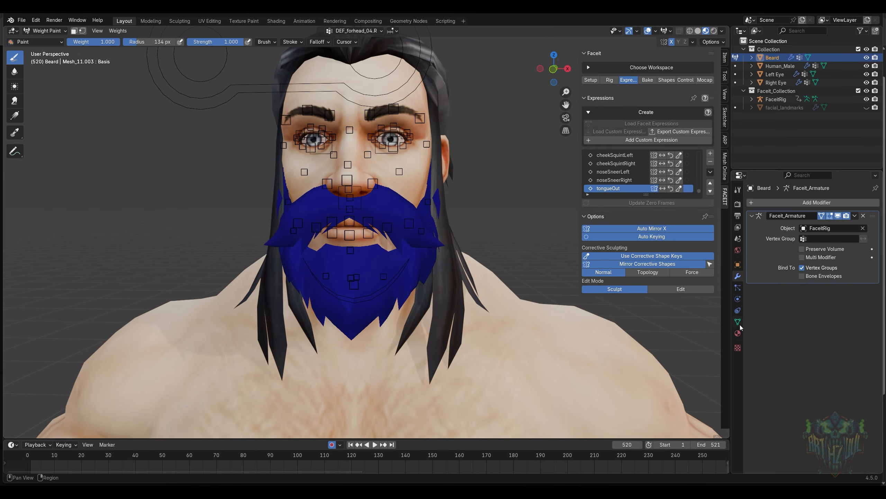
- Go through the Beard's vertex groups to DEF-temple.L and smooth its weights
{"action": "left_click", "coordinate": [739, 321]}
{"action": "scroll", "coordinate": [802, 247], "scroll_direction": "up", "scroll_amount": 5}
{"action": "left_click", "coordinate": [802, 230]}
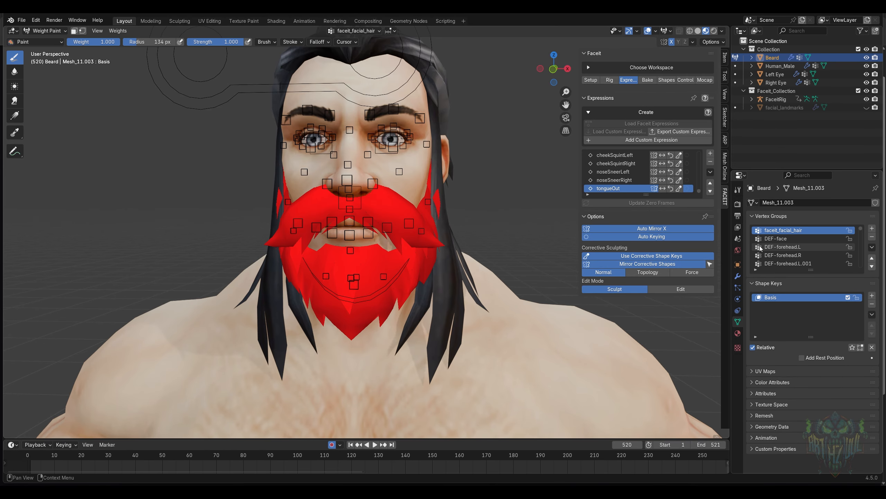
{"action": "scroll", "coordinate": [779, 248], "scroll_direction": "down", "scroll_amount": 5, "text": "ctrl"}
{"action": "scroll", "coordinate": [780, 248], "scroll_direction": "down", "scroll_amount": 3, "text": "ctrl"}
{"action": "middle_click_drag", "start_coordinate": [516, 269], "coordinate": [487, 267]}
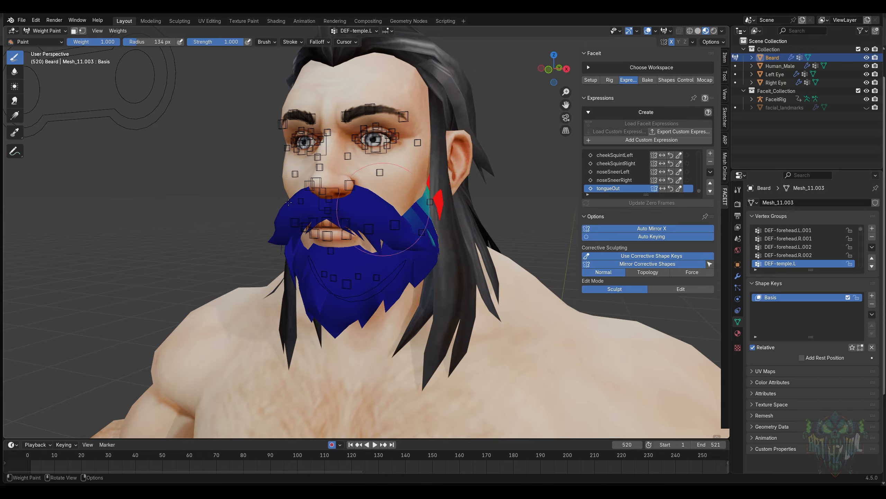
{"action": "left_click", "coordinate": [118, 31]}
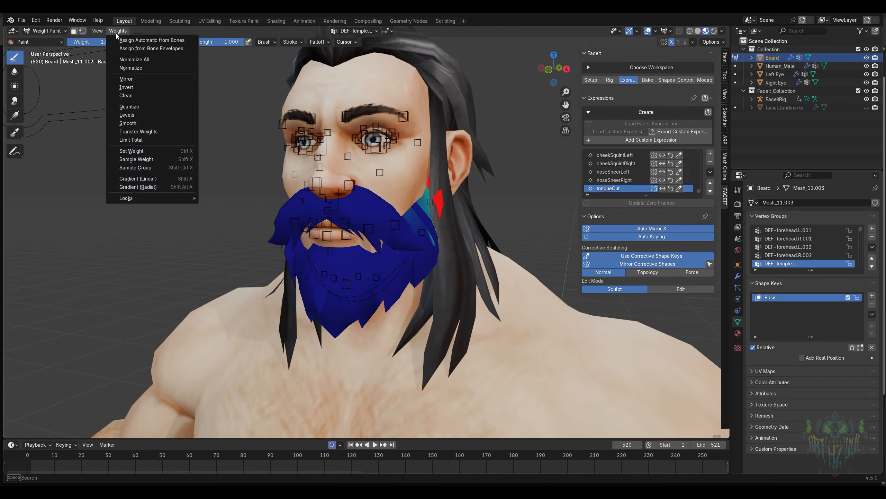
{"action": "left_click", "coordinate": [137, 124]}
- Smooth the weights of the Beard's DEF-temple.R vertex group as well
{"action": "scroll", "coordinate": [806, 261], "scroll_direction": "down", "scroll_amount": 1, "text": "ctrl"}
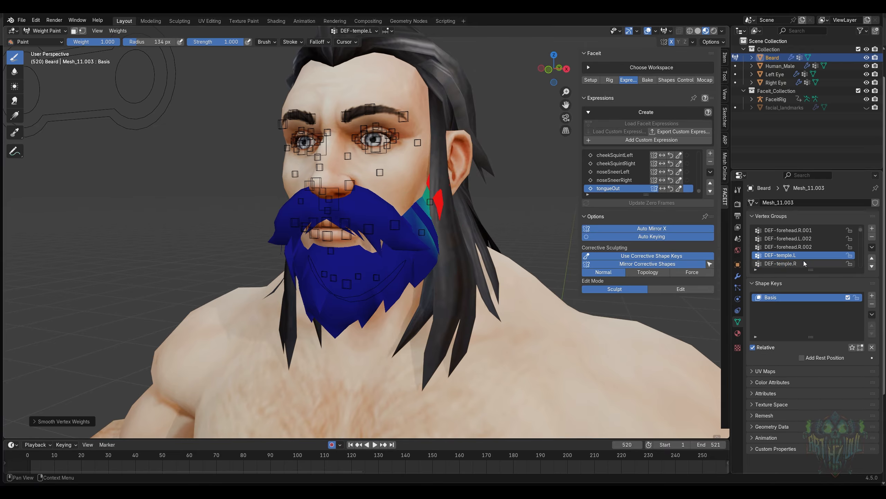
{"action": "middle_click_drag", "start_coordinate": [583, 250], "coordinate": [512, 241]}
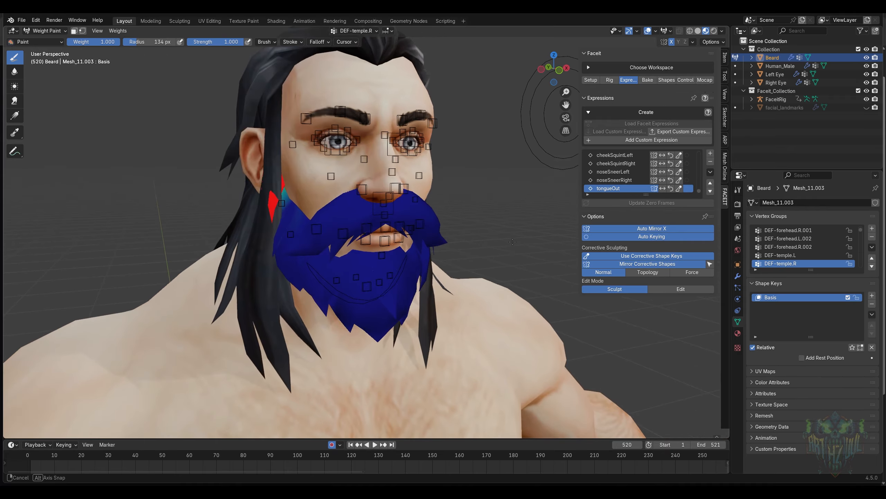
{"action": "left_click", "coordinate": [124, 32]}
{"action": "left_click", "coordinate": [137, 121]}
- Examine how the brow and eyelid vertex groups influence the Beard
{"action": "scroll", "coordinate": [794, 263], "scroll_direction": "down", "scroll_amount": 2}
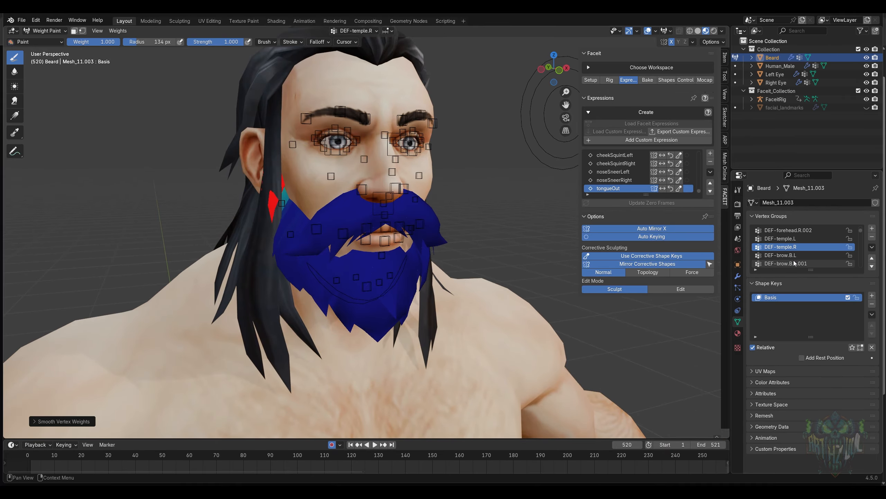
{"action": "left_click", "coordinate": [795, 256]}
{"action": "middle_click_drag", "start_coordinate": [565, 249], "coordinate": [495, 246]}
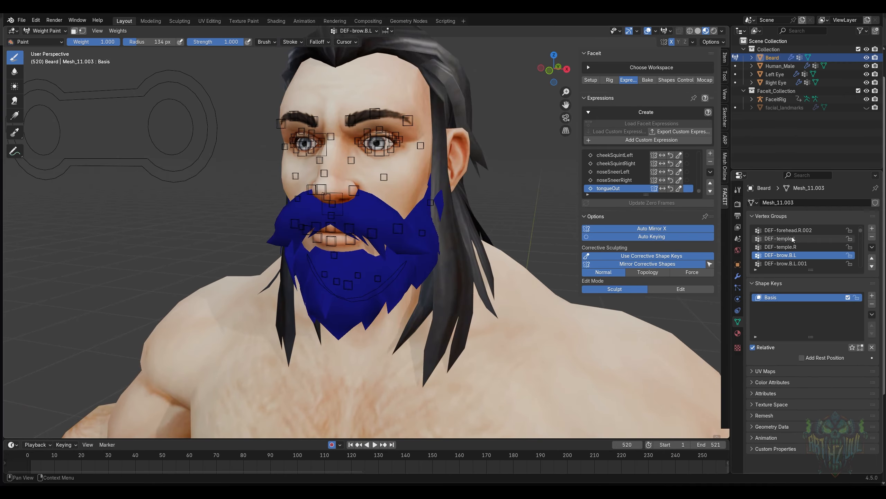
{"action": "left_click", "coordinate": [788, 263]}
{"action": "middle_click_drag", "start_coordinate": [569, 269], "coordinate": [653, 266]}
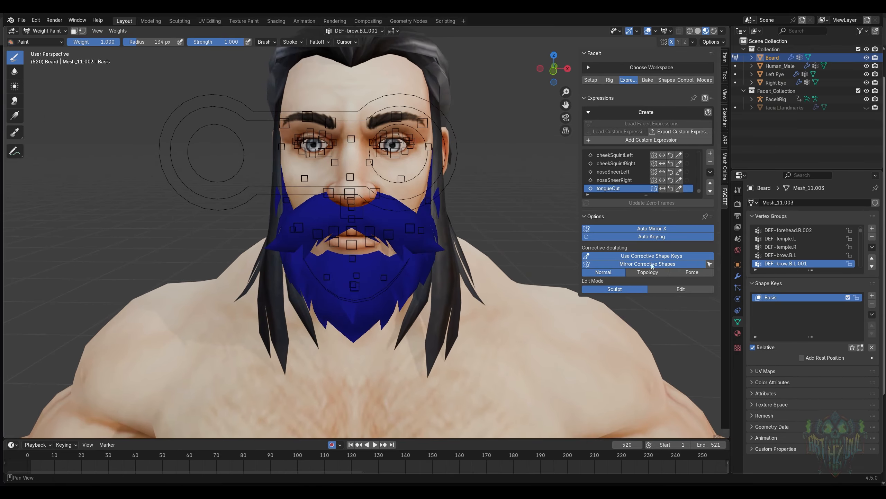
{"action": "scroll", "coordinate": [816, 255], "scroll_direction": "down", "scroll_amount": 6, "text": "ctrl"}
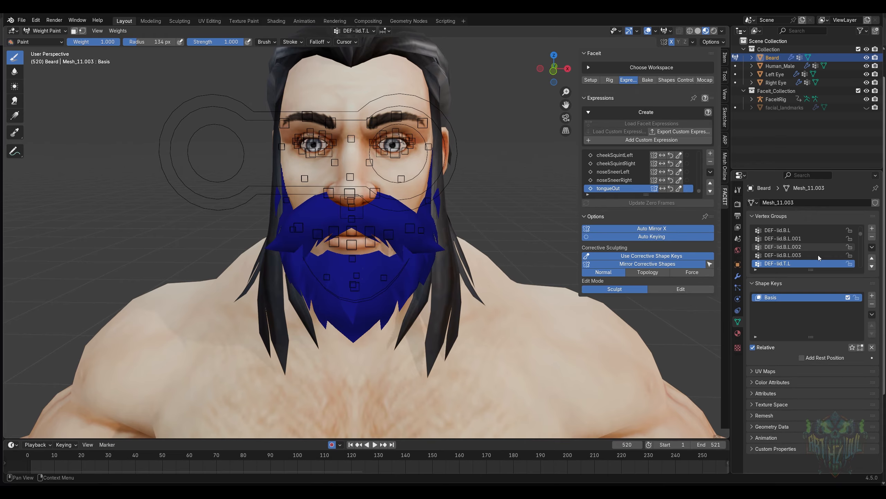
{"action": "scroll", "coordinate": [818, 255], "scroll_direction": "down", "scroll_amount": 10, "text": "ctrl"}
- Work through the remaining DEF vertex groups that influence the Beard and smooth the weights of each one
{"action": "left_click", "coordinate": [120, 32]}
{"action": "left_click", "coordinate": [137, 123]}
{"action": "scroll", "coordinate": [826, 257], "scroll_direction": "down", "scroll_amount": 1, "text": "ctrl"}
{"action": "left_click", "coordinate": [120, 32]}
{"action": "left_click", "coordinate": [137, 122]}
{"action": "scroll", "coordinate": [829, 257], "scroll_direction": "down", "scroll_amount": 2, "text": "ctrl"}
{"action": "left_click", "coordinate": [121, 32]}
{"action": "scroll", "coordinate": [760, 248], "scroll_direction": "down", "scroll_amount": 1, "text": "ctrl"}
{"action": "scroll", "coordinate": [830, 254], "scroll_direction": "down", "scroll_amount": 10, "text": "ctrl"}
{"action": "middle_click_drag", "start_coordinate": [495, 265], "coordinate": [492, 244]}
{"action": "scroll", "coordinate": [830, 255], "scroll_direction": "down", "scroll_amount": 2, "text": "ctrl"}
{"action": "left_click", "coordinate": [121, 32]}
{"action": "left_click", "coordinate": [135, 122]}
{"action": "scroll", "coordinate": [839, 255], "scroll_direction": "down", "scroll_amount": 2, "text": "ctrl"}
{"action": "scroll", "coordinate": [840, 256], "scroll_direction": "down", "scroll_amount": 9, "text": "ctrl"}
{"action": "left_click", "coordinate": [121, 32]}
{"action": "left_click", "coordinate": [135, 124]}
{"action": "scroll", "coordinate": [838, 255], "scroll_direction": "down", "scroll_amount": 1, "text": "ctrl"}
{"action": "left_click", "coordinate": [121, 32]}
{"action": "left_click", "coordinate": [135, 123]}
{"action": "scroll", "coordinate": [837, 255], "scroll_direction": "down", "scroll_amount": 1, "text": "ctrl"}
{"action": "left_click", "coordinate": [121, 32]}
{"action": "left_click", "coordinate": [135, 125]}
{"action": "scroll", "coordinate": [829, 255], "scroll_direction": "down", "scroll_amount": 2, "text": "ctrl"}
{"action": "left_click", "coordinate": [121, 32]}
{"action": "left_click", "coordinate": [140, 123]}
{"action": "scroll", "coordinate": [829, 255], "scroll_direction": "down", "scroll_amount": 2, "text": "ctrl"}
{"action": "left_click", "coordinate": [121, 32]}
{"action": "left_click", "coordinate": [138, 122]}
- Go on to the last vertex group, DEF_forhead_04.R, then return the Beard to Object Mode and deselect it
{"action": "scroll", "coordinate": [802, 252], "scroll_direction": "down", "scroll_amount": 6, "text": "ctrl"}
{"action": "scroll", "coordinate": [816, 248], "scroll_direction": "down", "scroll_amount": 14, "text": "ctrl"}
{"action": "middle_click_drag", "start_coordinate": [464, 201], "coordinate": [472, 223]}
{"action": "left_click", "coordinate": [46, 31]}
{"action": "left_click", "coordinate": [46, 40]}
{"action": "middle_click_drag", "start_coordinate": [497, 178], "coordinate": [500, 203]}
{"action": "left_click", "coordinate": [485, 185]}
{"action": "scroll", "coordinate": [371, 323], "scroll_direction": "up", "scroll_amount": 1}
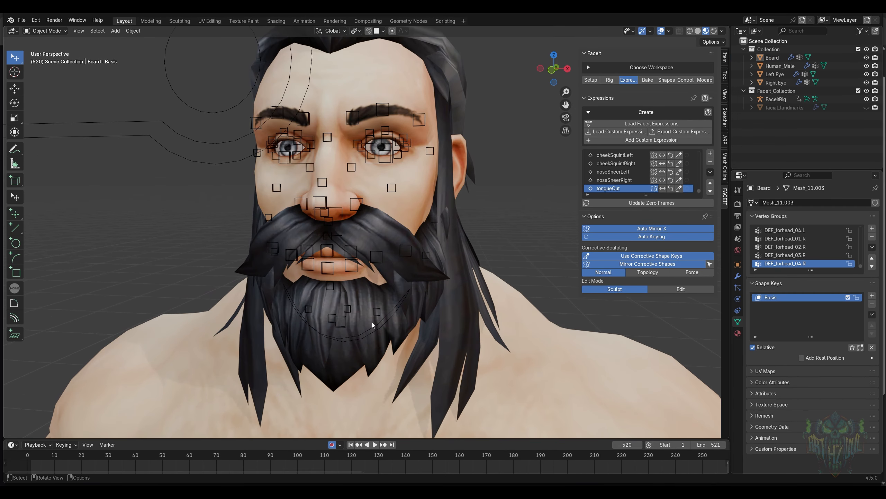
- Select the FaceitRig, put it in Pose Mode and pick the jaw_master control
{"action": "left_click", "coordinate": [372, 323]}
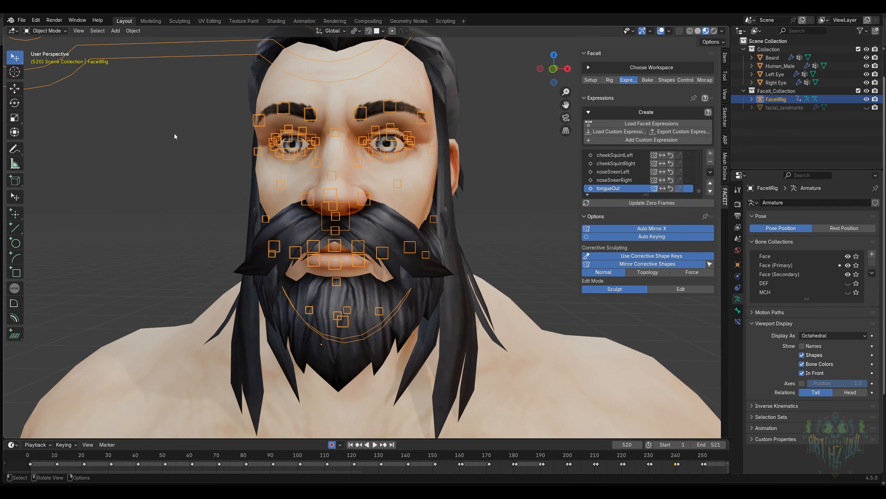
{"action": "key", "text": "ctrl+Tab"}
{"action": "left_click", "coordinate": [373, 332]}
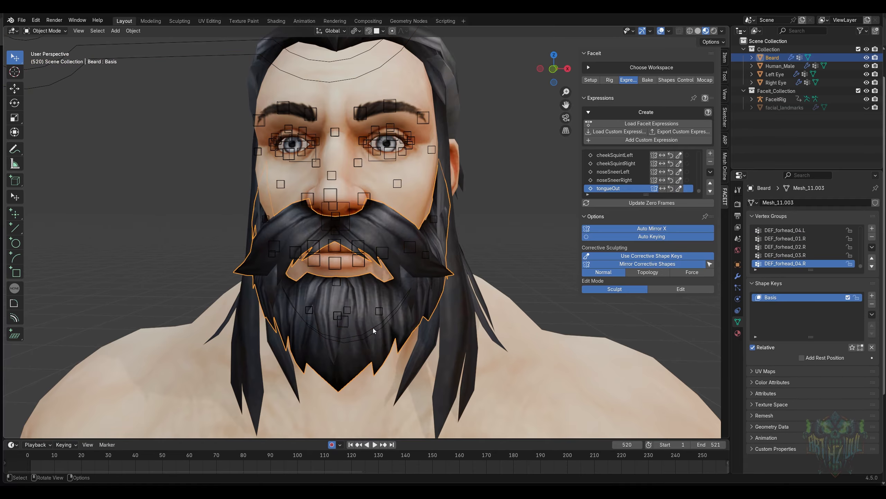
{"action": "left_click", "coordinate": [382, 329]}
{"action": "scroll", "coordinate": [382, 329], "scroll_direction": "down", "scroll_amount": 3}
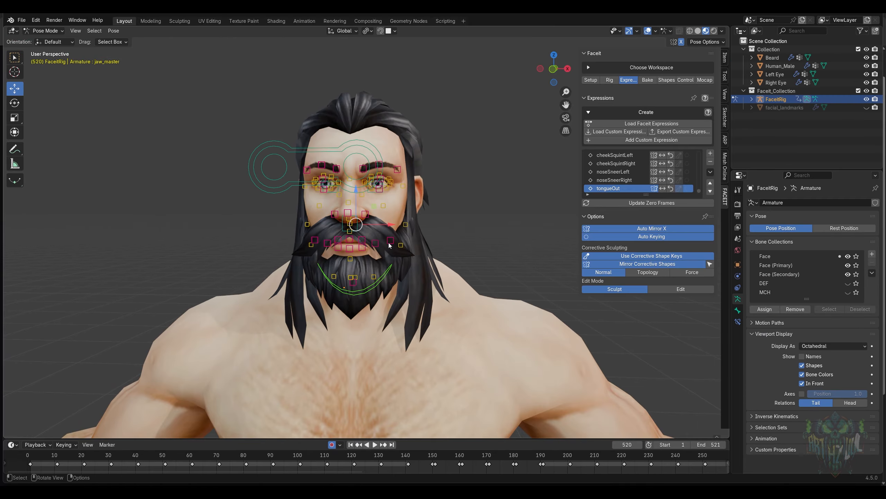
- Try moving the jaw_master control sideways along X to test the beard's deformation, and undo the moves
{"action": "key", "text": "g"}
{"action": "key", "text": "x"}
{"action": "left_click", "coordinate": [435, 229]}
{"action": "middle_click_drag", "start_coordinate": [435, 229], "coordinate": [454, 232]}
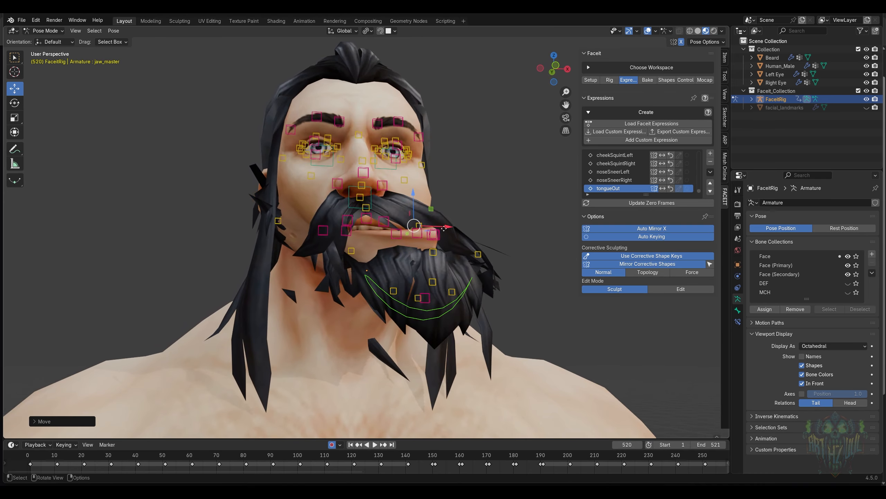
{"action": "key", "text": "g"}
{"action": "key", "text": "x"}
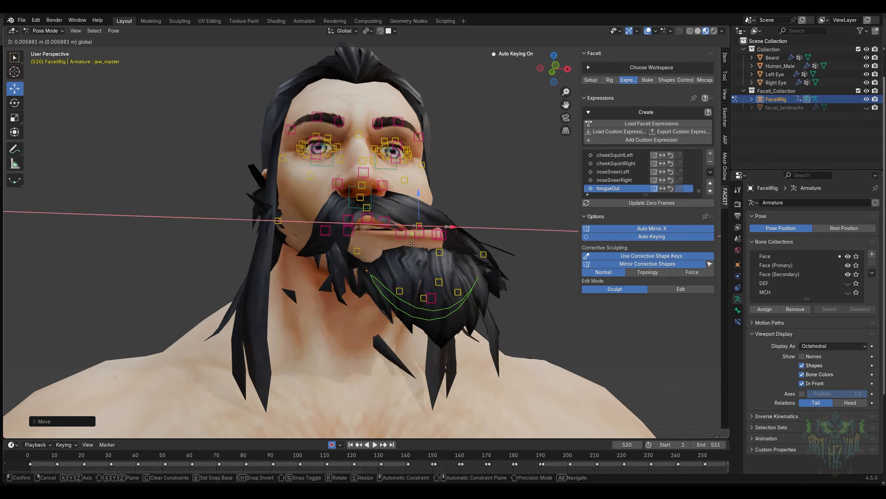
{"action": "left_click", "coordinate": [387, 246]}
{"action": "key", "text": "ctrl+z"}
{"action": "middle_click_drag", "start_coordinate": [465, 259], "coordinate": [394, 196]}
{"action": "key", "text": "ctrl+z"}
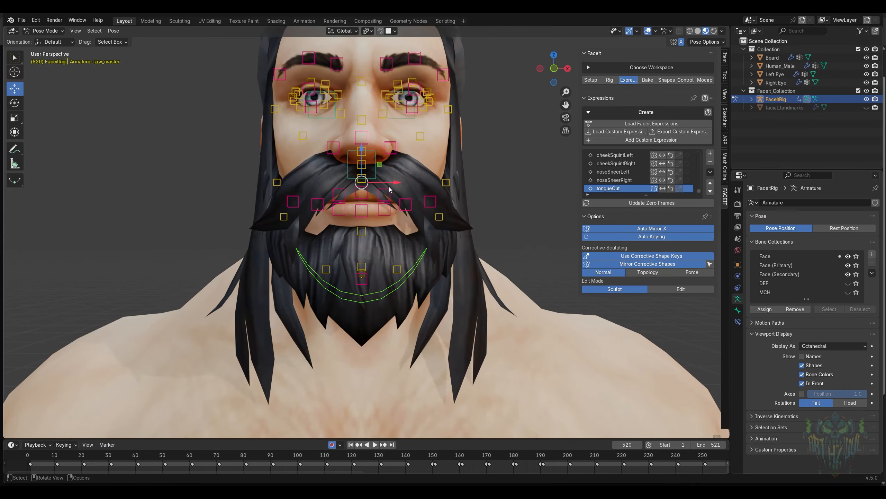
- Try lowering the jaw_master control along Z to test the mouth opening with the beard, and undo it
{"action": "key", "text": "g"}
{"action": "key", "text": "x"}
{"action": "key", "text": "z"}
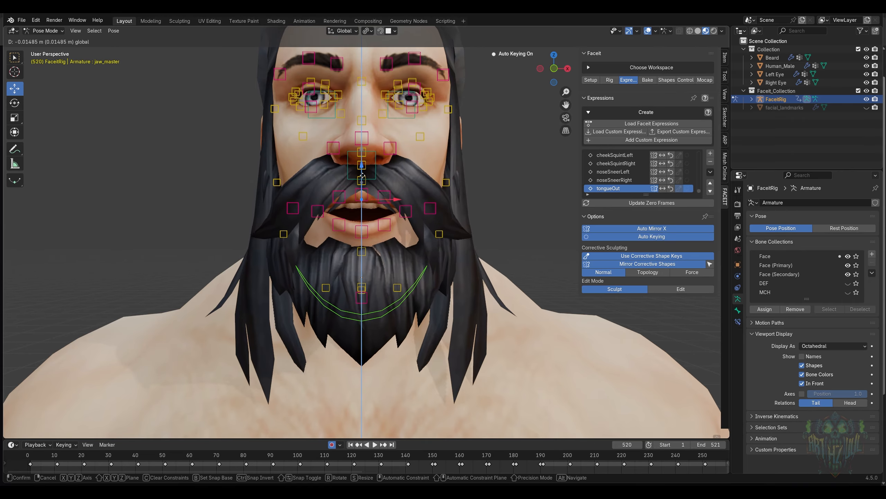
{"action": "left_click", "coordinate": [363, 188]}
{"action": "key", "text": "ctrl+z"}
- Try lowering the upper eyelid control lid.T.L.002 along Z to close the eyes, and undo the move
{"action": "middle_click_drag", "start_coordinate": [464, 198], "coordinate": [435, 259]}
{"action": "scroll", "coordinate": [438, 230], "scroll_direction": "down", "scroll_amount": 3}
{"action": "scroll", "coordinate": [435, 259], "scroll_direction": "up", "scroll_amount": 2}
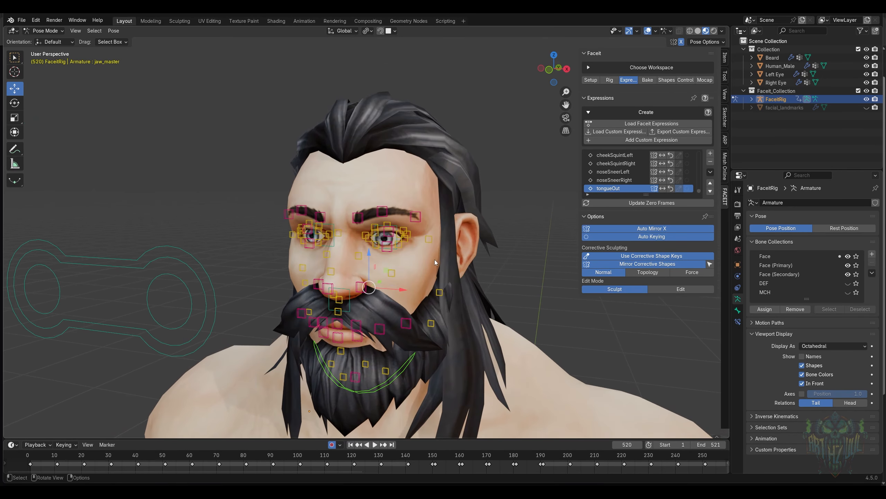
{"action": "scroll", "coordinate": [431, 275], "scroll_direction": "up", "scroll_amount": 2}
{"action": "left_click", "coordinate": [406, 227]}
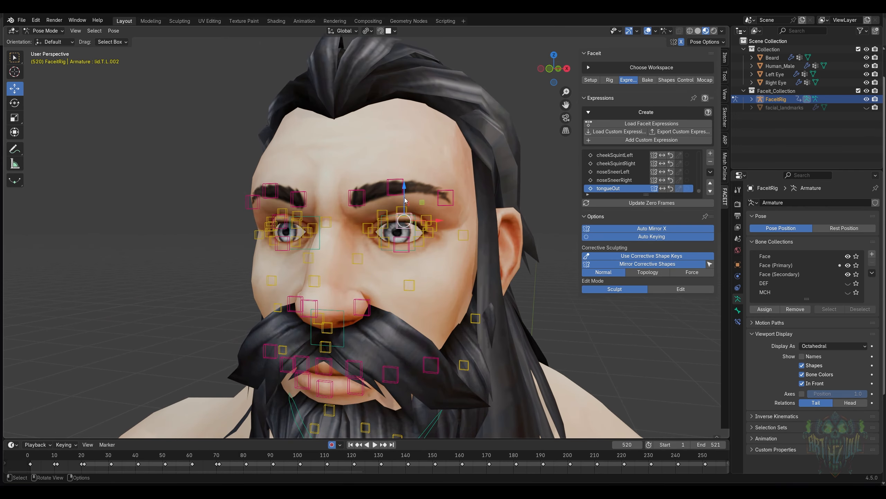
{"action": "key", "text": "g"}
{"action": "key", "text": "z"}
{"action": "left_click", "coordinate": [372, 263]}
{"action": "key", "text": "KP_1"}
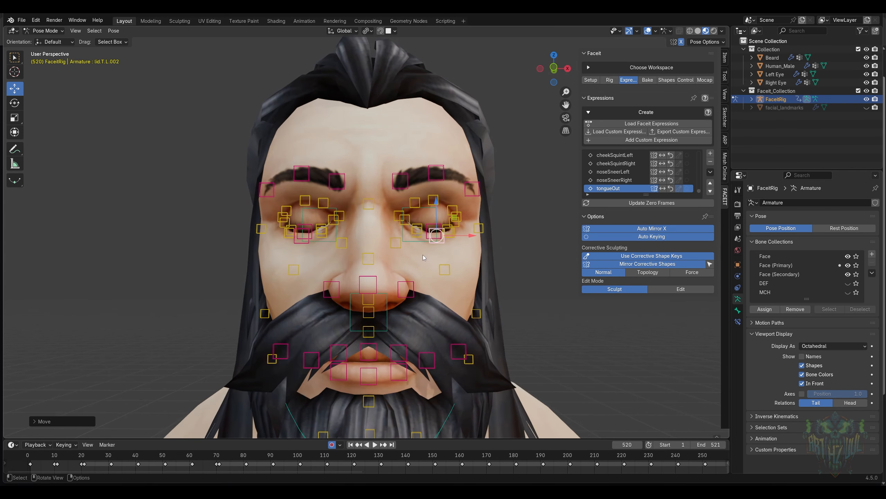
{"action": "scroll", "coordinate": [423, 255], "scroll_direction": "up", "scroll_amount": 4}
{"action": "key", "text": "ctrl+z"}
- Return the FaceitRig from Pose Mode to Object Mode
{"action": "scroll", "coordinate": [464, 250], "scroll_direction": "down", "scroll_amount": 4}
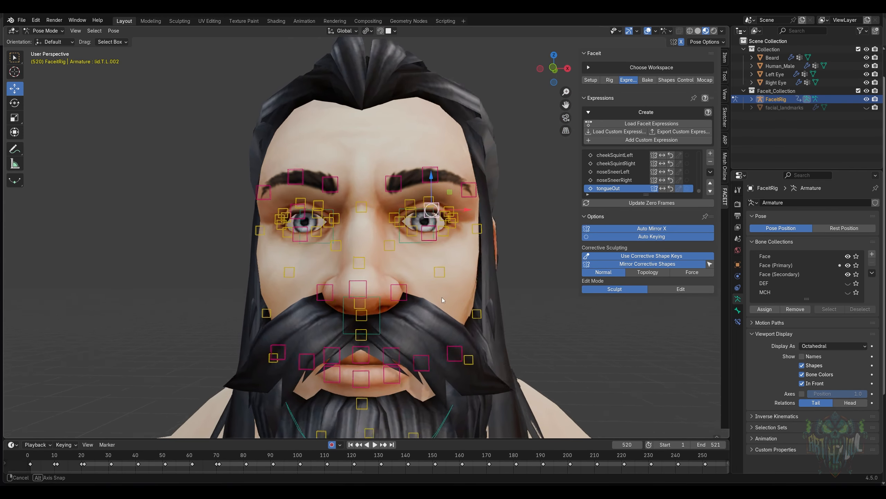
{"action": "middle_click_drag", "start_coordinate": [442, 297], "coordinate": [451, 279]}
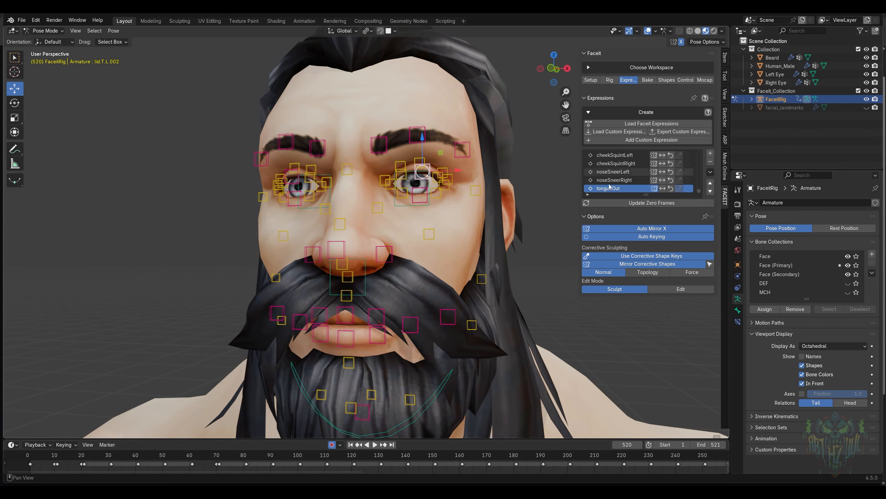
{"action": "scroll", "coordinate": [481, 276], "scroll_direction": "down", "scroll_amount": 3}
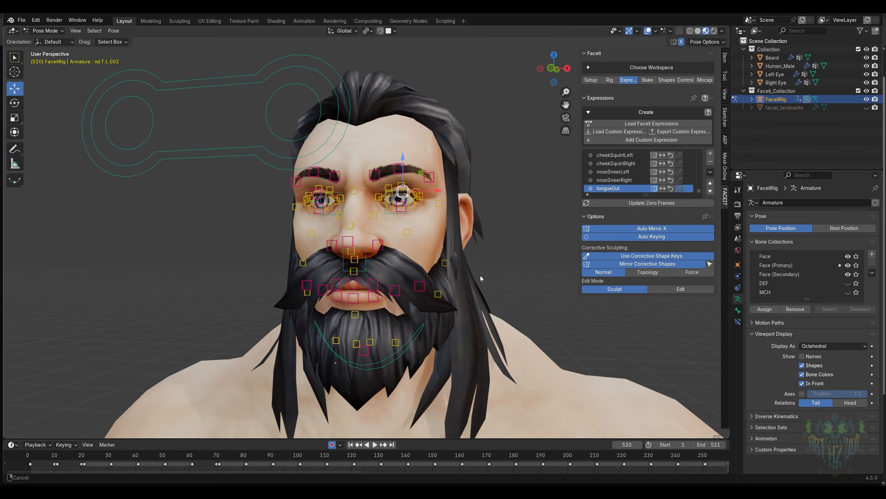
{"action": "left_click", "coordinate": [46, 30]}
{"action": "left_click", "coordinate": [48, 50]}
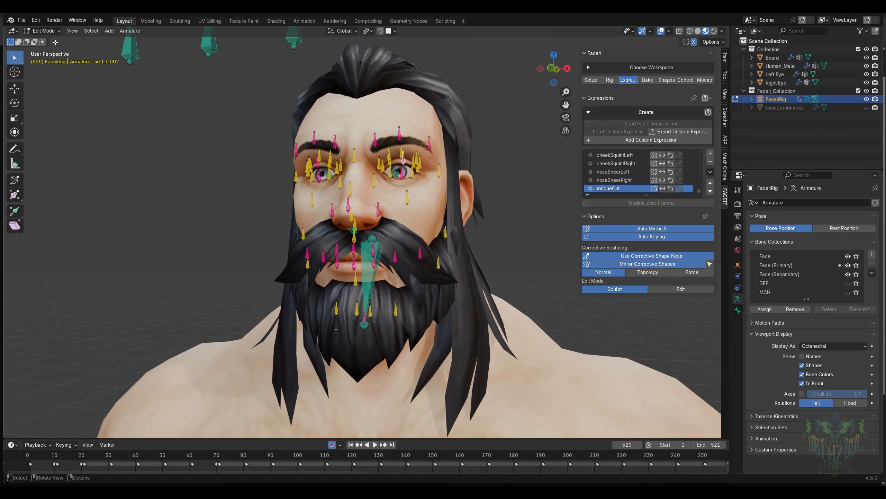
{"action": "left_click", "coordinate": [46, 31]}
{"action": "left_click", "coordinate": [47, 41]}
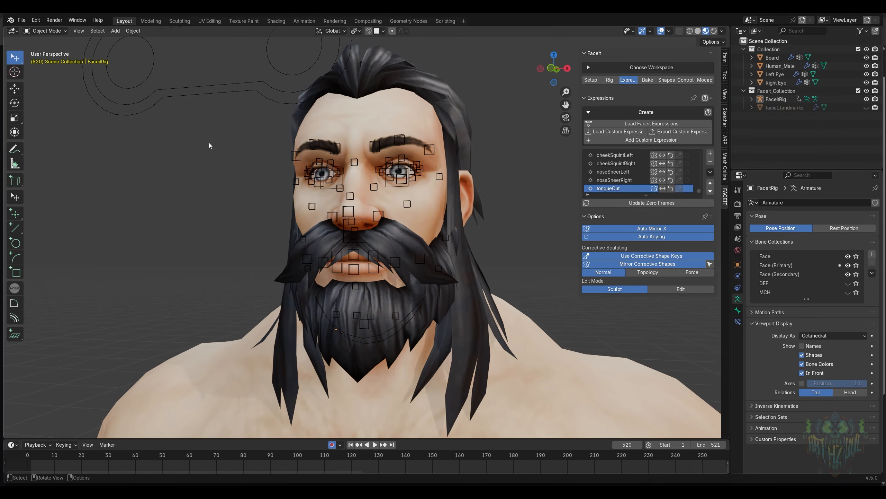
- Bake the Faceit shape keys with Keep Active, the Test action, Initialize ARKit Shapes and Disable Auto Keying set
{"action": "left_click", "coordinate": [653, 80]}
{"action": "middle_click_drag", "start_coordinate": [495, 189], "coordinate": [504, 186]}
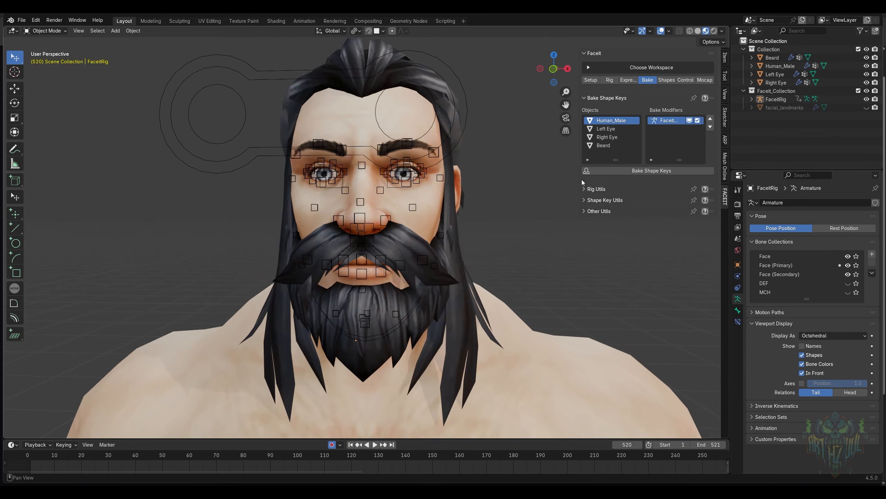
{"action": "left_click", "coordinate": [611, 170]}
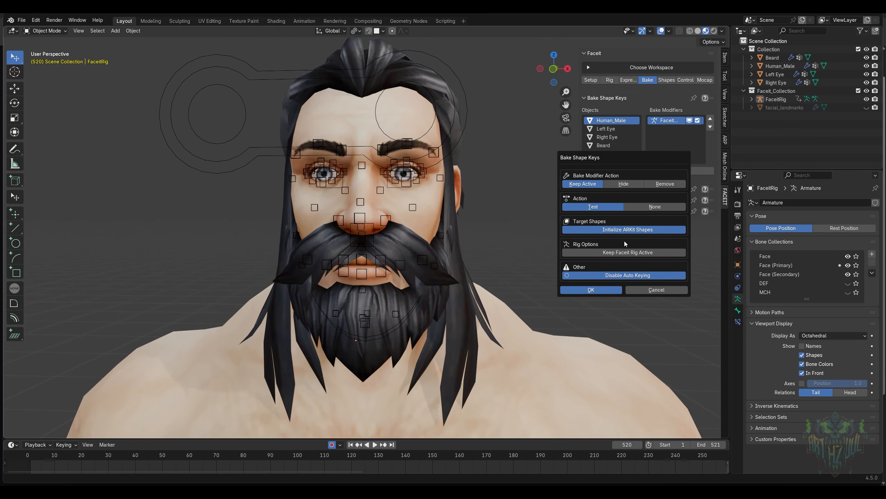
{"action": "left_click", "coordinate": [602, 291]}
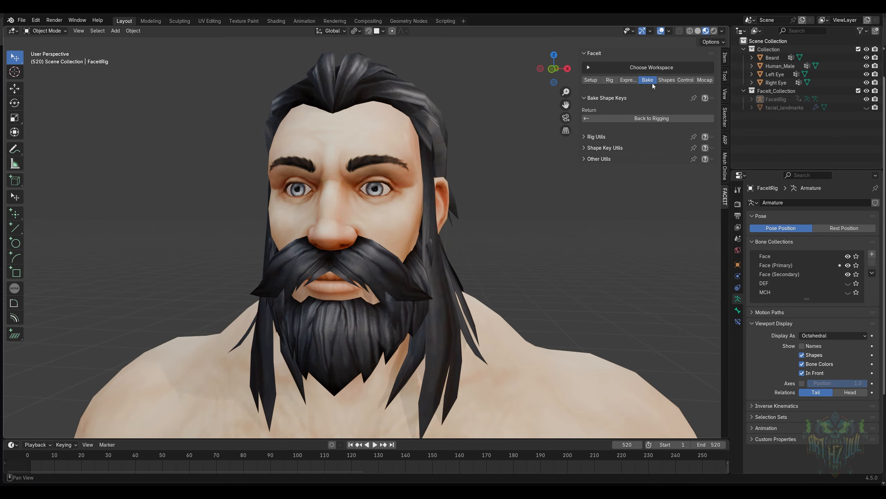
- Generate the ARKit control rig FaceitControlRig with Connect Drivers, Apply Scale and Copy Amplify Values enabled
{"action": "left_click", "coordinate": [663, 80]}
{"action": "middle_click_drag", "start_coordinate": [487, 225], "coordinate": [493, 220]}
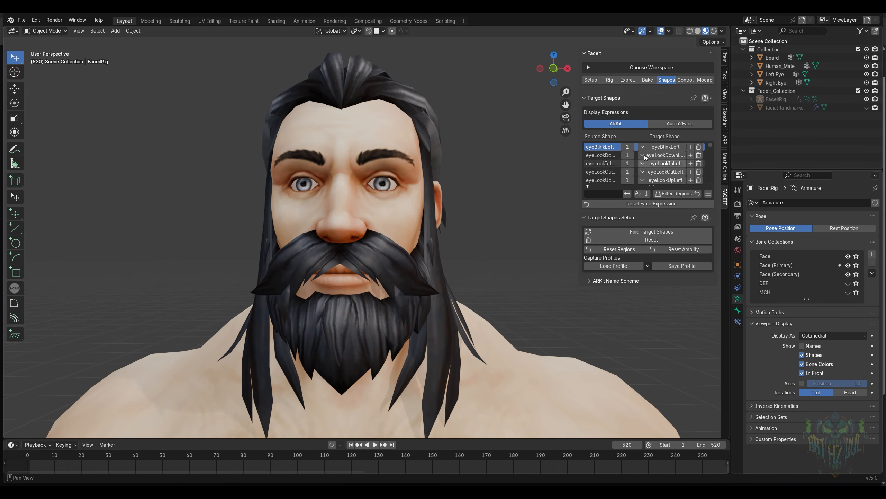
{"action": "left_click", "coordinate": [686, 80]}
{"action": "middle_click_drag", "start_coordinate": [490, 280], "coordinate": [646, 162], "text": "shift"}
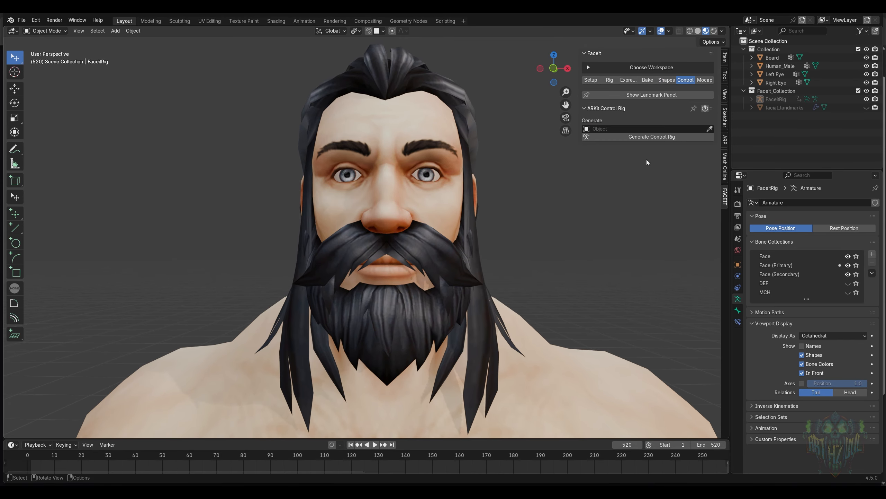
{"action": "left_click", "coordinate": [649, 139]}
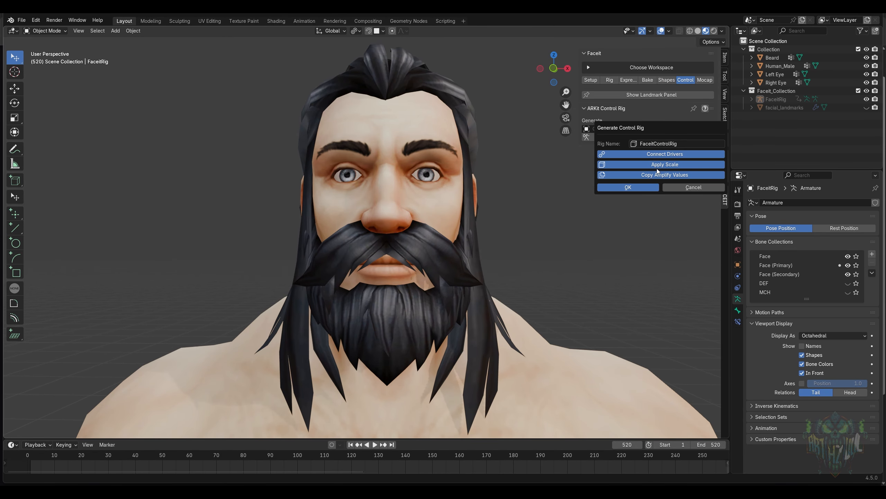
{"action": "left_click", "coordinate": [645, 189]}
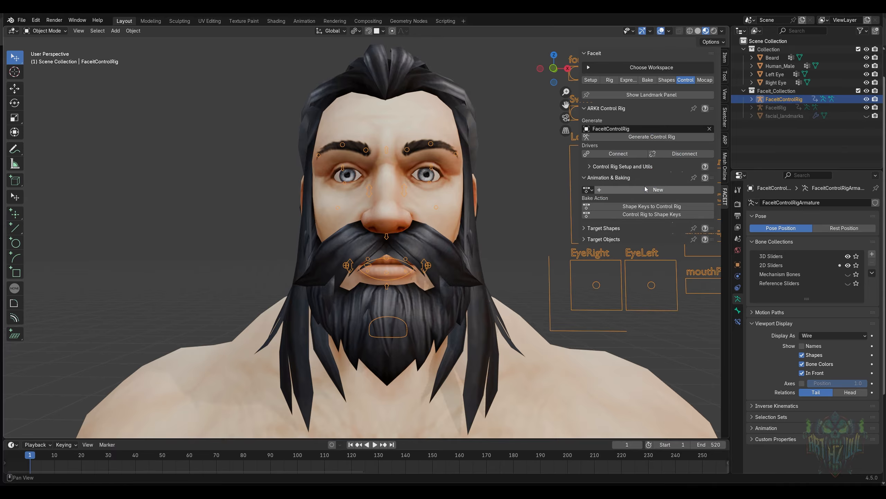
- Put the FaceitControlRig in Pose Mode and select one of the slider controls beside the head
{"action": "middle_click_drag", "start_coordinate": [553, 234], "coordinate": [477, 232], "text": "shift"}
{"action": "key", "text": "ctrl+Tab"}
{"action": "left_click", "coordinate": [525, 212]}
{"action": "scroll", "coordinate": [523, 215], "scroll_direction": "down", "scroll_amount": 3}
- Try out a slider, the LookAt2D control and further face controls, undoing the test moves
{"action": "left_click_drag", "start_coordinate": [522, 219], "coordinate": [580, 223]}
{"action": "key", "text": "ctrl+z"}
{"action": "mouse_move", "coordinate": [386, 232]}
{"action": "left_mouse_down"}
{"action": "mouse_move", "coordinate": [406, 231]}
{"action": "mouse_move", "coordinate": [406, 211]}
{"action": "mouse_move", "coordinate": [357, 242]}
{"action": "mouse_move", "coordinate": [414, 233]}
{"action": "mouse_move", "coordinate": [393, 234]}
{"action": "left_mouse_up"}
{"action": "key", "text": "ctrl+z"}
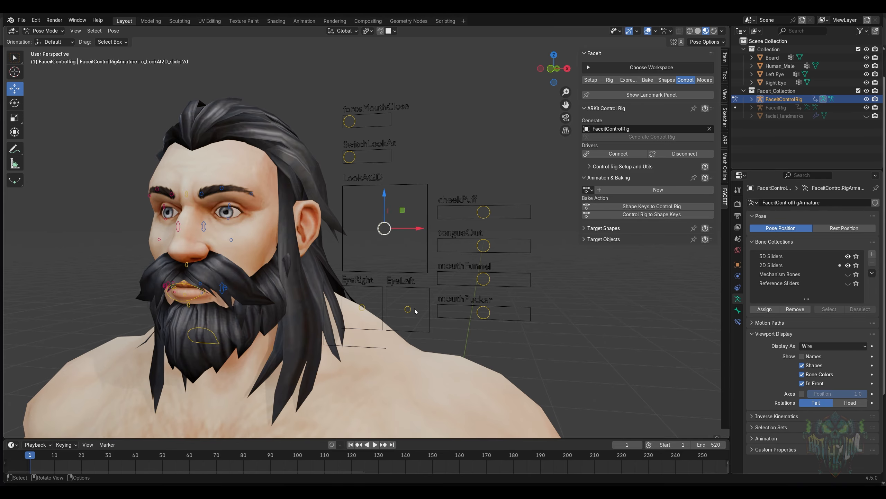
{"action": "left_click_drag", "start_coordinate": [414, 310], "coordinate": [304, 282]}
{"action": "left_click_drag", "start_coordinate": [316, 343], "coordinate": [316, 343]}
{"action": "key", "text": "ctrl+z"}
- Try out the forceMouthClose and SwitchLookAt sliders, undoing each move
{"action": "middle_click_drag", "start_coordinate": [461, 227], "coordinate": [501, 236], "text": "shift"}
{"action": "left_click_drag", "start_coordinate": [392, 134], "coordinate": [410, 135]}
{"action": "key", "text": "ctrl+z"}
{"action": "left_click", "coordinate": [390, 165]}
{"action": "left_click_drag", "start_coordinate": [411, 167], "coordinate": [434, 167]}
{"action": "key", "text": "ctrl+z"}
{"action": "middle_click_drag", "start_coordinate": [454, 189], "coordinate": [481, 231]}
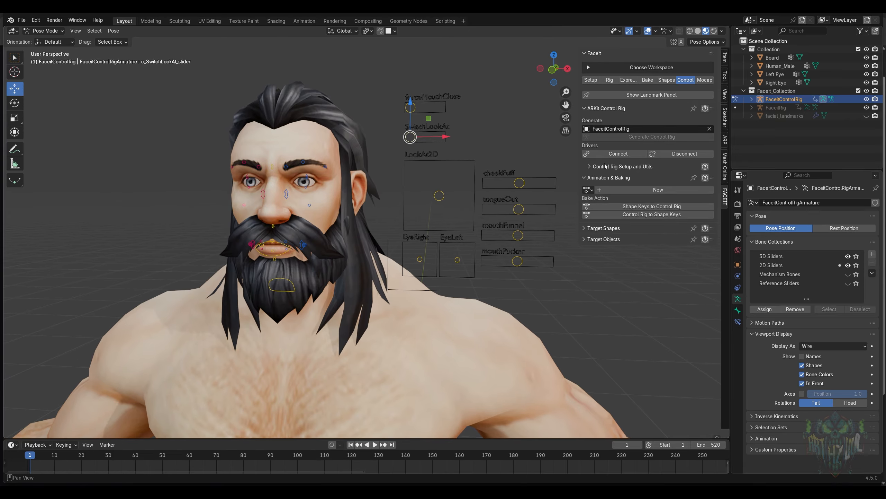
{"action": "middle_click_drag", "start_coordinate": [381, 240], "coordinate": [394, 246], "text": "shift"}
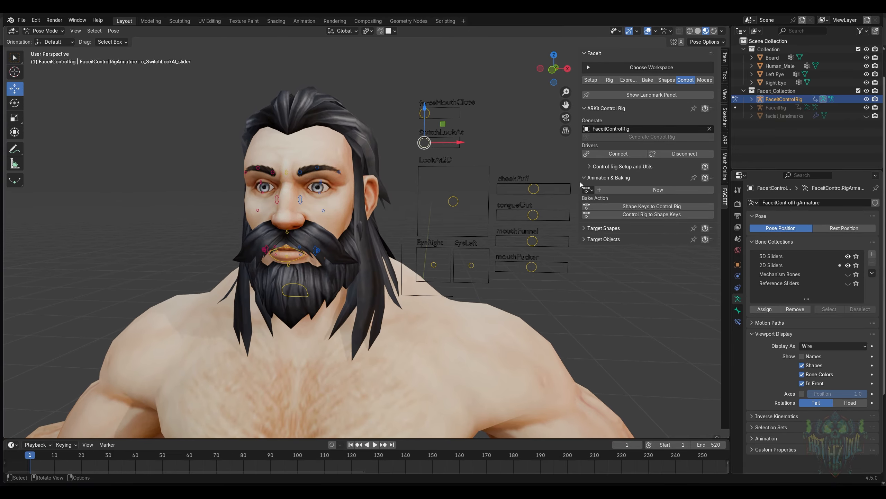
- Connect the FaceitControlRig drivers and check that Auto Run Python Scripts is enabled in the Save & Load preferences
{"action": "left_click", "coordinate": [627, 154]}
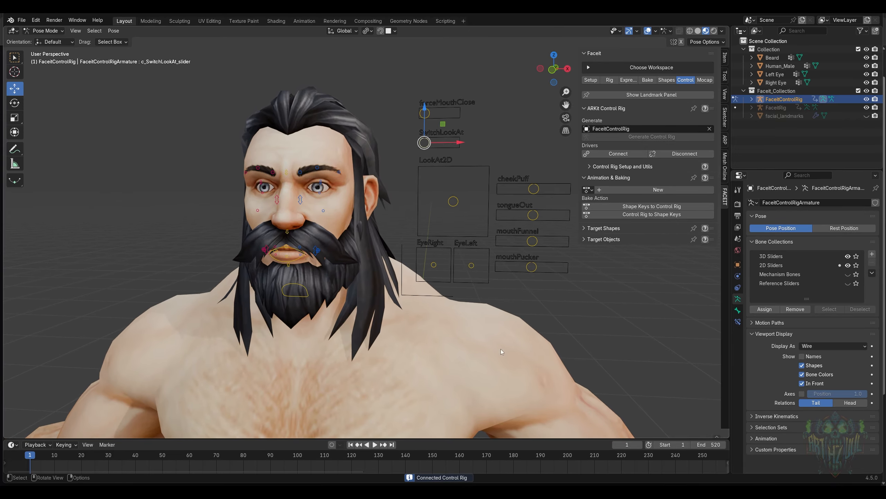
{"action": "left_click", "coordinate": [36, 21]}
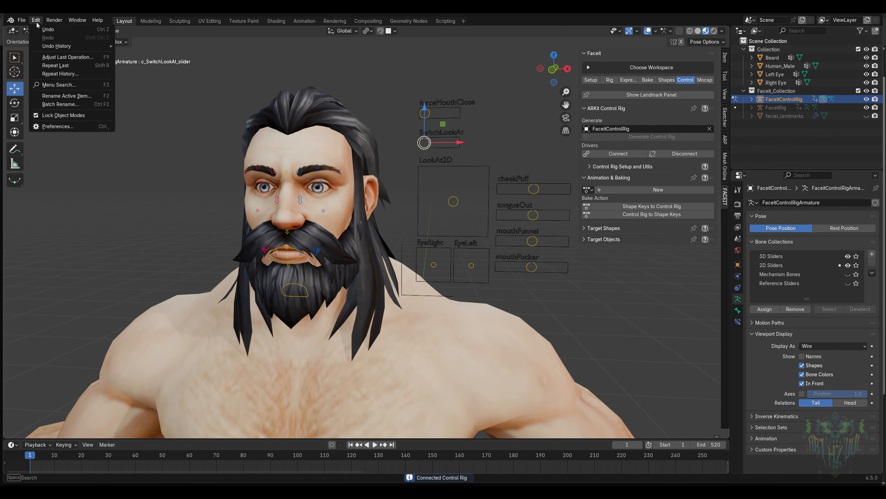
{"action": "left_click", "coordinate": [61, 127]}
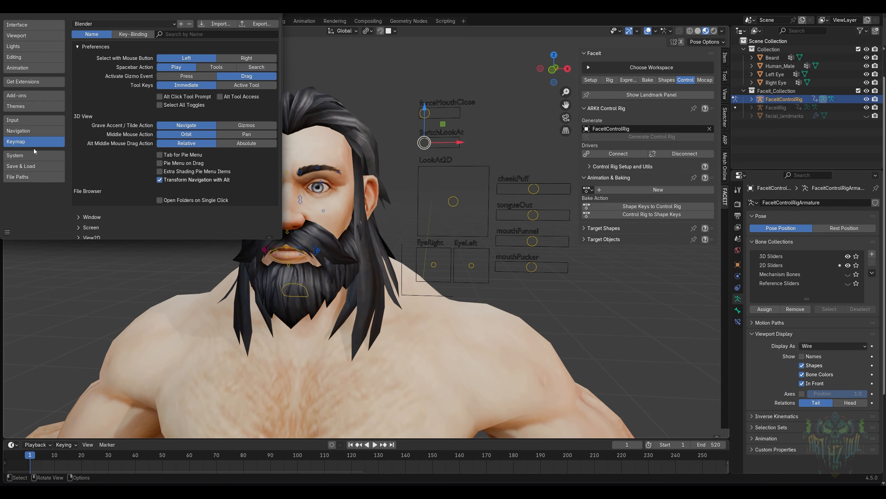
{"action": "left_click", "coordinate": [33, 166]}
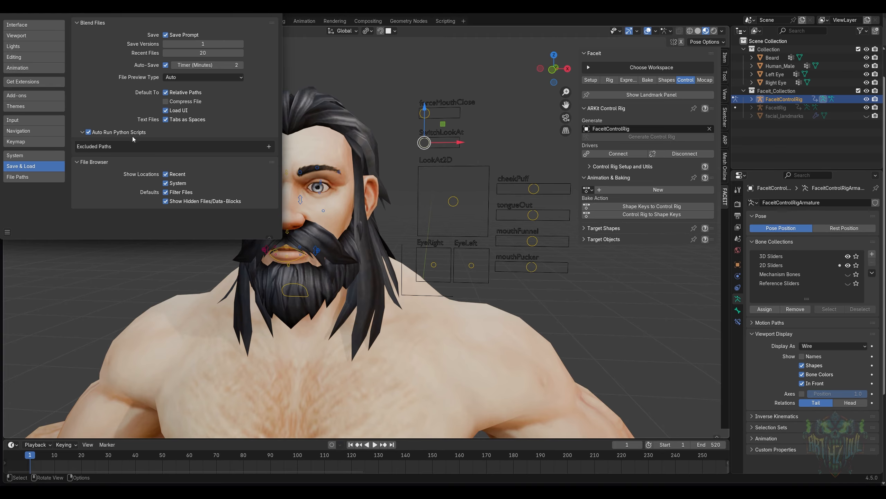
{"action": "left_click", "coordinate": [274, 8]}
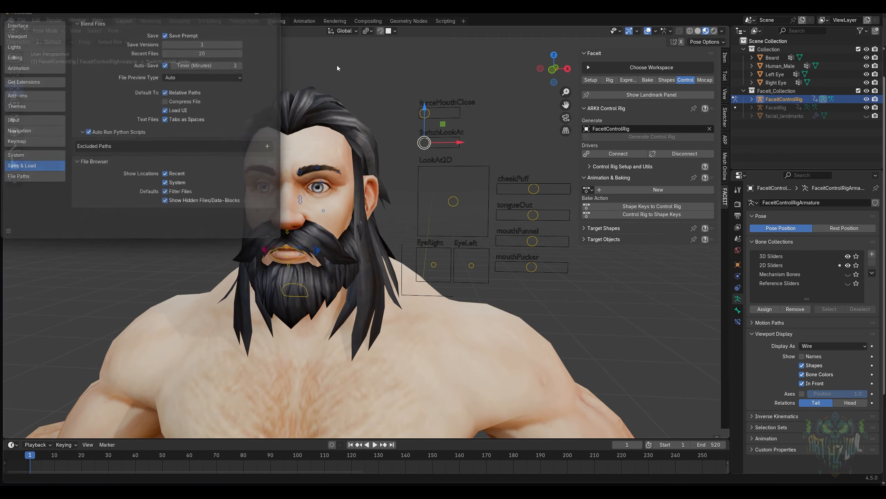
{"action": "middle_click_drag", "start_coordinate": [532, 289], "coordinate": [558, 298]}
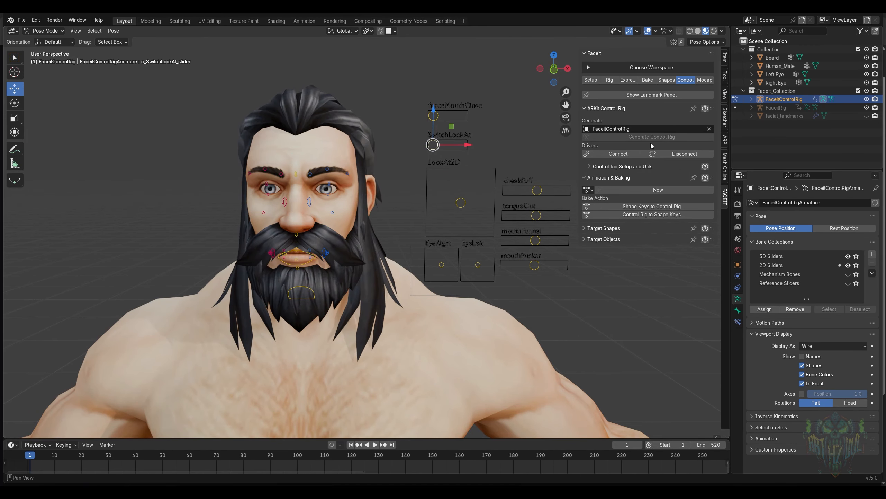
{"action": "scroll", "coordinate": [362, 241], "scroll_direction": "up", "scroll_amount": 1}
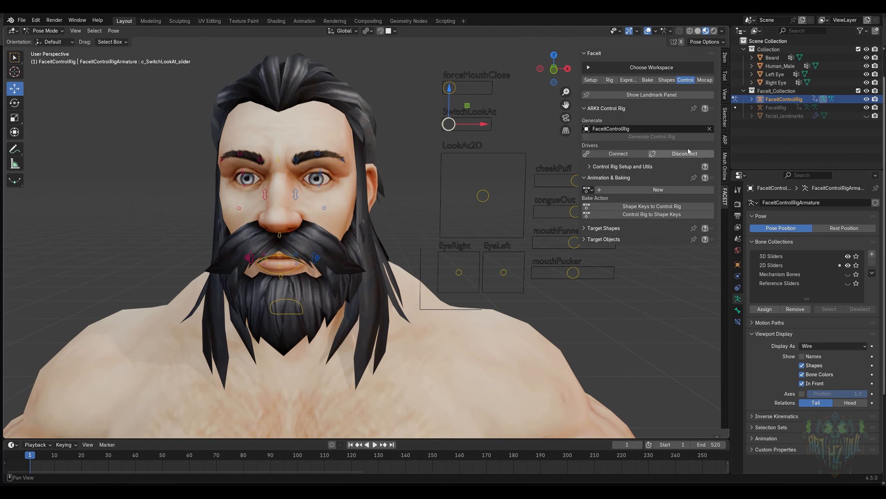
- Set the Faceit mocap Live Recorder to Live Link Face and expand its receiver options
{"action": "left_click", "coordinate": [605, 169]}
{"action": "left_click", "coordinate": [605, 169]}
{"action": "left_click", "coordinate": [704, 80]}
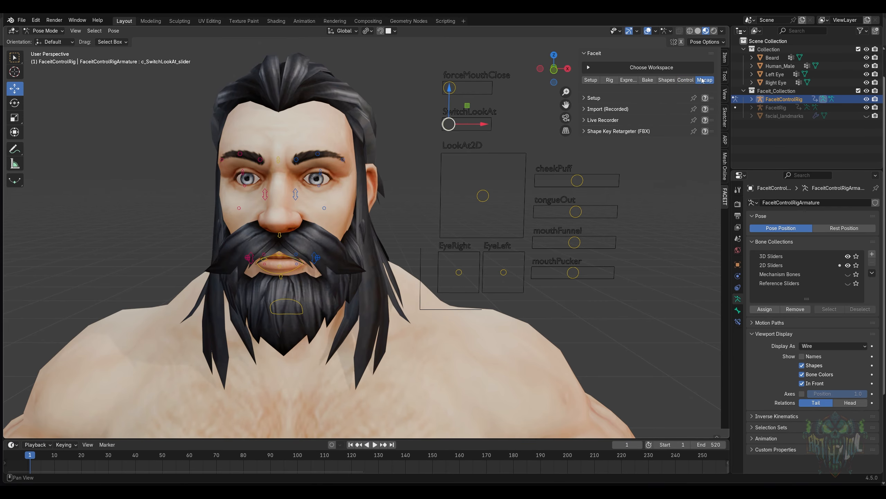
{"action": "left_click", "coordinate": [597, 120]}
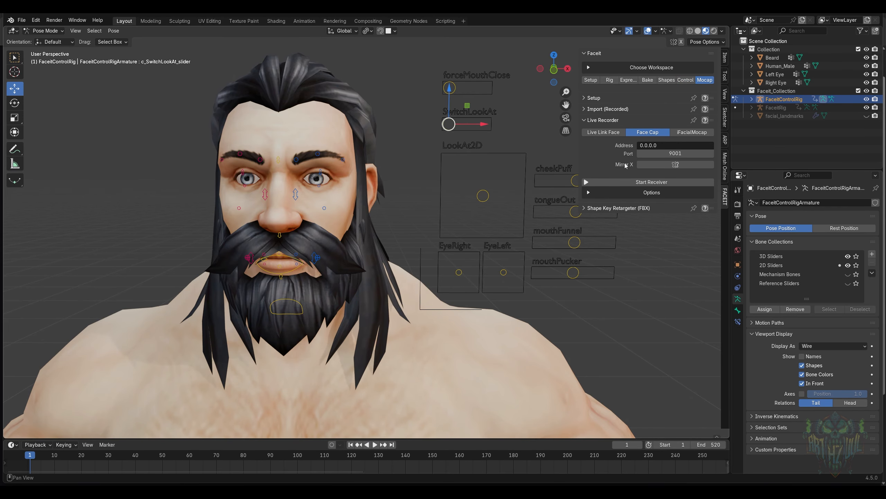
{"action": "middle_click_drag", "start_coordinate": [360, 196], "coordinate": [396, 200]}
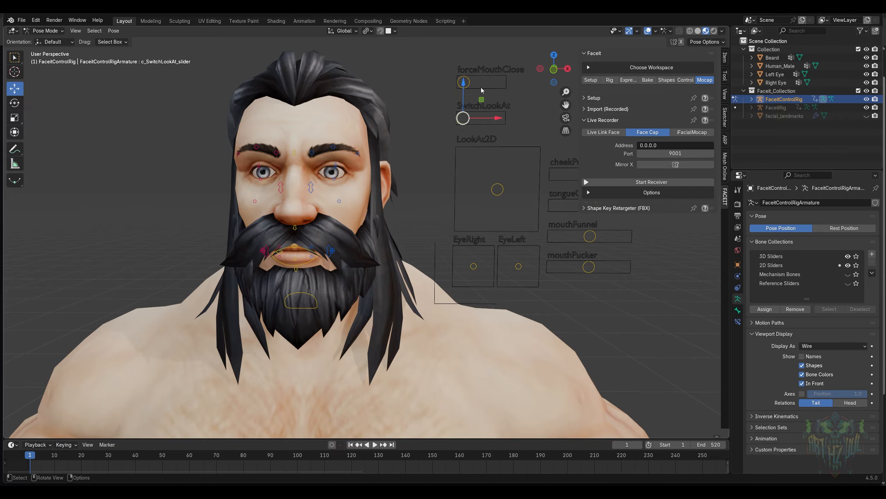
{"action": "left_click", "coordinate": [589, 193]}
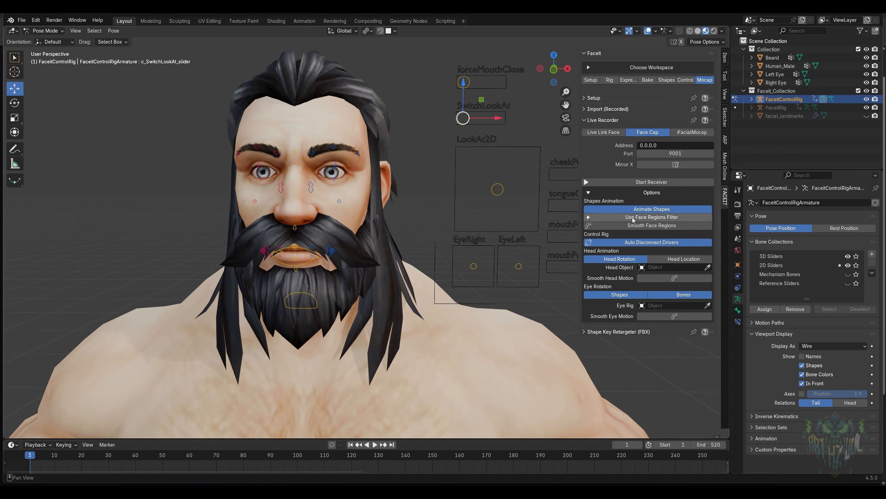
{"action": "left_click", "coordinate": [608, 133]}
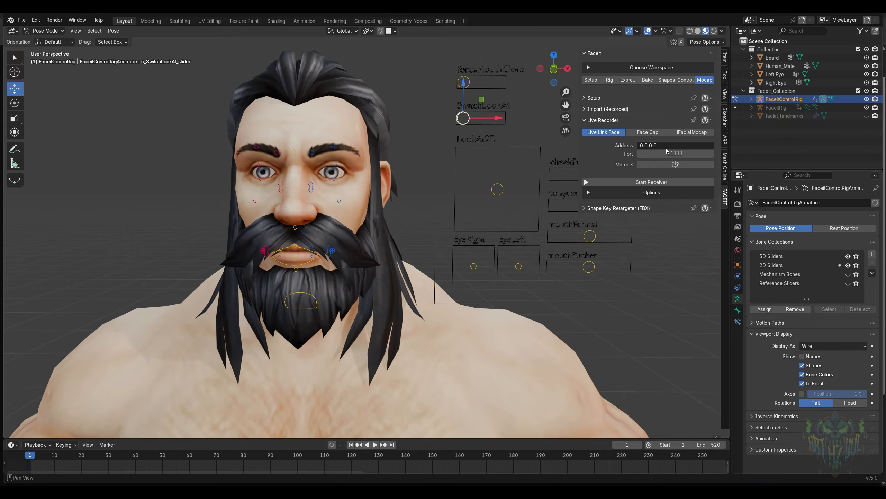
{"action": "left_click", "coordinate": [614, 194]}
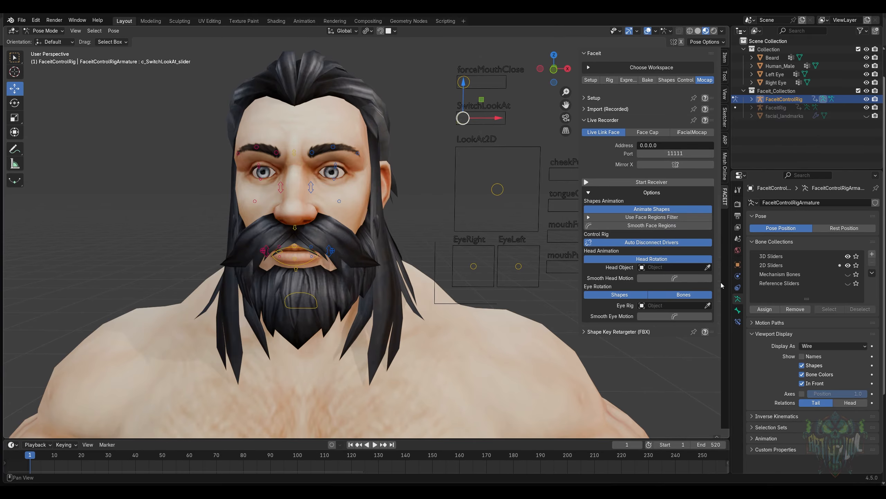
- Create an Auto-Rig Pro Smart full-body rig for the character and bind the mesh to it with the Heat Maps engine
{"action": "middle_click_drag", "start_coordinate": [505, 295], "coordinate": [482, 321]}
{"action": "scroll", "coordinate": [512, 292], "scroll_direction": "down", "scroll_amount": 2}
{"action": "scroll", "coordinate": [501, 325], "scroll_direction": "down", "scroll_amount": 2}
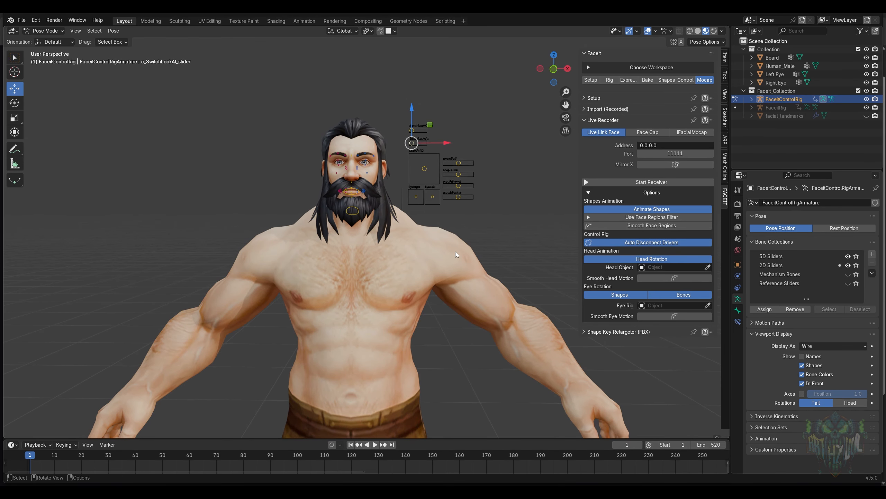
{"action": "middle_click_drag", "start_coordinate": [452, 270], "coordinate": [471, 293]}
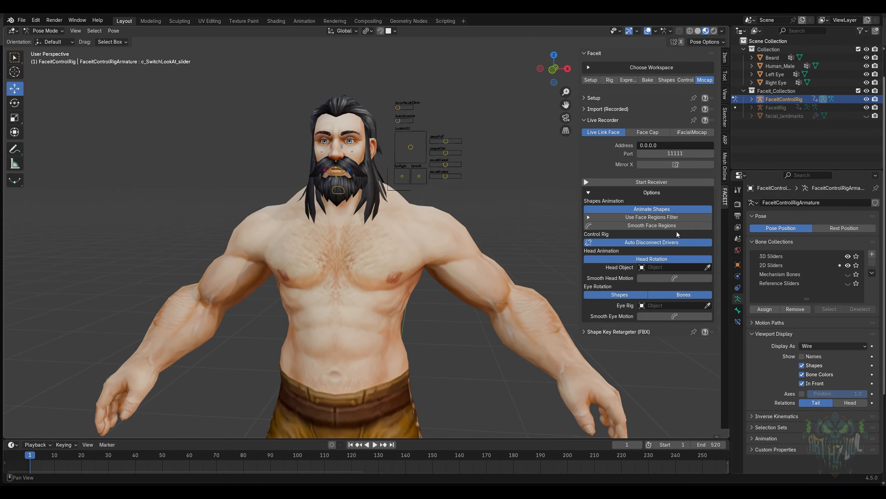
{"action": "left_click", "coordinate": [602, 284]}
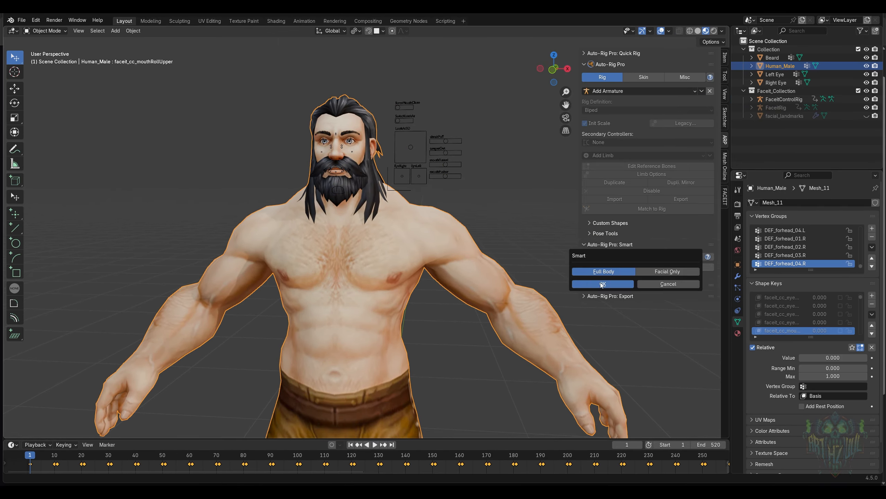
{"action": "left_click", "coordinate": [602, 284]}
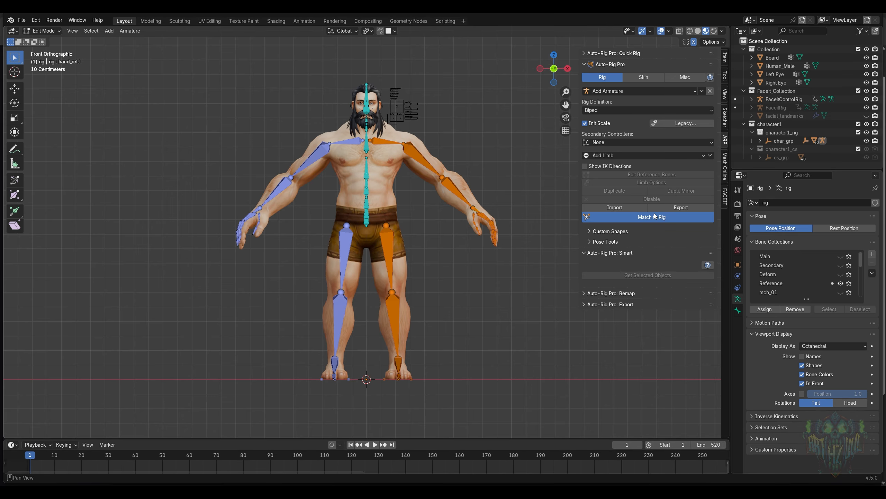
{"action": "left_click", "coordinate": [611, 266]}
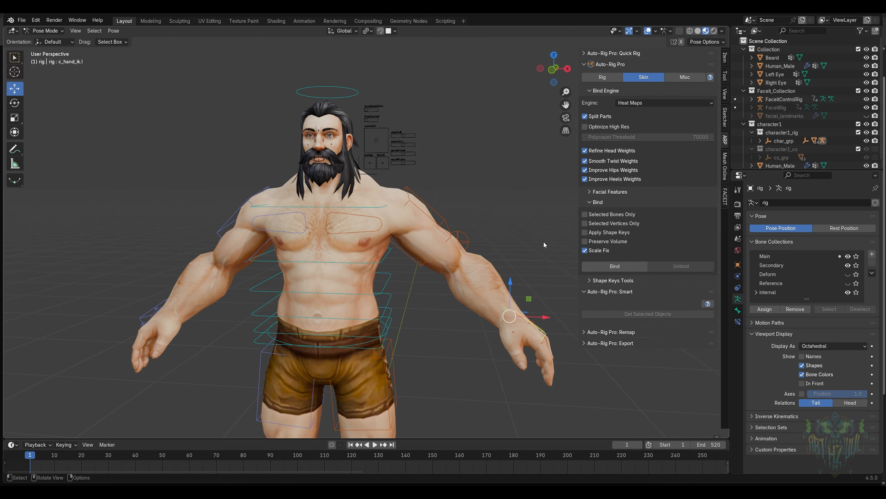
- Try rotating the body rig's head control c_head.x in Pose Mode and cancel the rotation
{"action": "scroll", "coordinate": [499, 215], "scroll_direction": "up", "scroll_amount": 4}
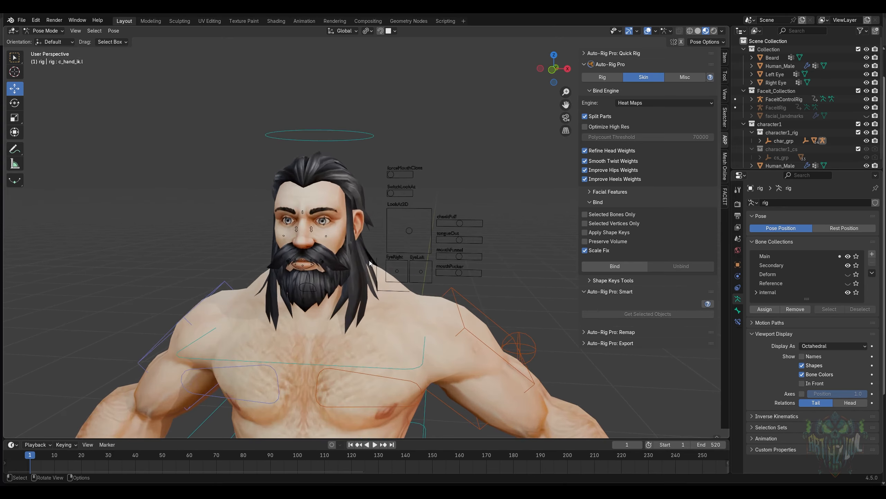
{"action": "middle_click_drag", "start_coordinate": [430, 259], "coordinate": [490, 227], "text": "shift"}
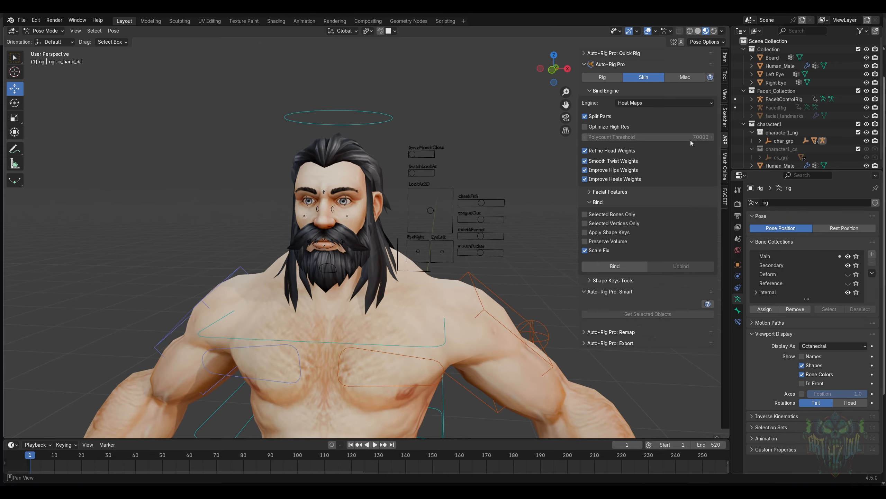
{"action": "left_click", "coordinate": [725, 197]}
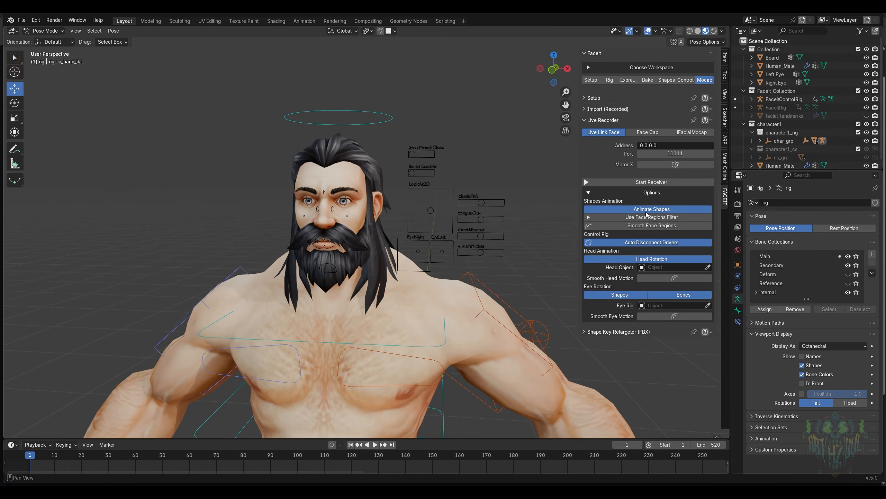
{"action": "left_click", "coordinate": [45, 31]}
{"action": "left_click", "coordinate": [48, 42]}
{"action": "middle_click_drag", "start_coordinate": [384, 206], "coordinate": [384, 211], "text": "shift"}
{"action": "left_click", "coordinate": [371, 118]}
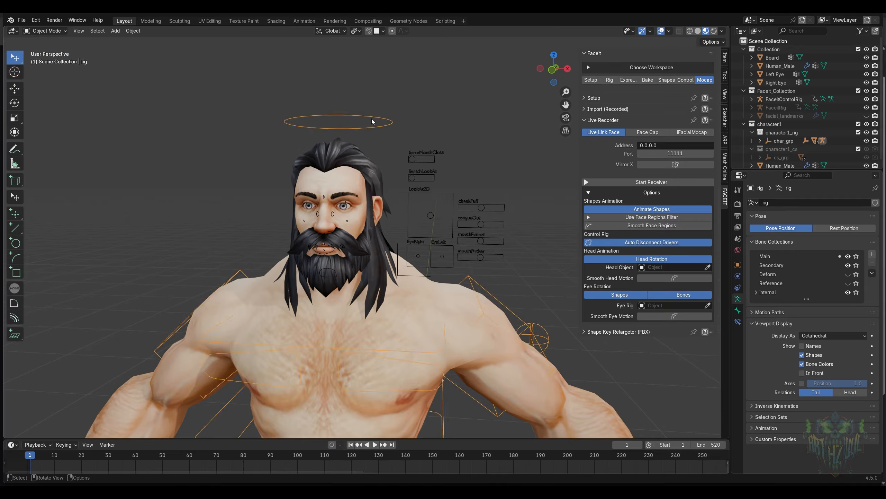
{"action": "key", "text": "ctrl+Tab"}
{"action": "left_click", "coordinate": [371, 120]}
{"action": "key", "text": "r"}
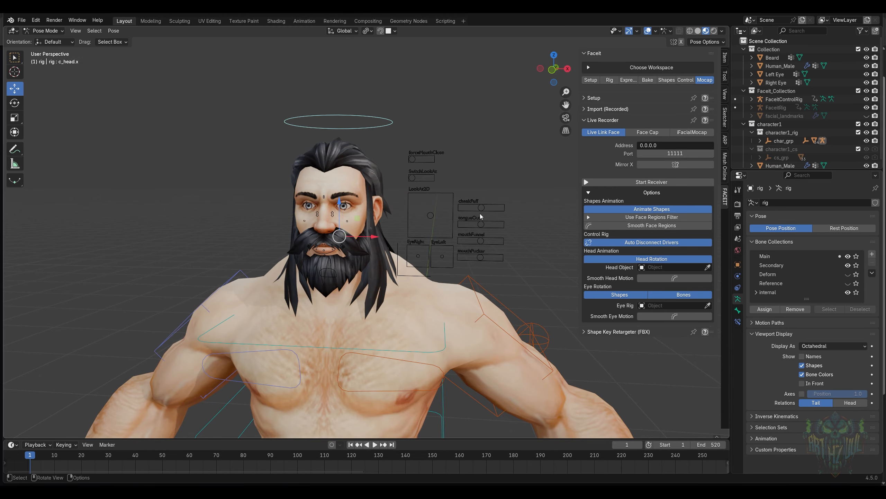
{"action": "right_click", "coordinate": [487, 193]}
- Join the FaceitRig to the body armature rig at bone head.x with Merge Faceit Weights, Tag Custom and Use Armature Modifier for Baking enabled
{"action": "middle_click_drag", "start_coordinate": [524, 249], "coordinate": [530, 279], "text": "shift"}
{"action": "left_click", "coordinate": [665, 82]}
{"action": "left_click", "coordinate": [680, 80]}
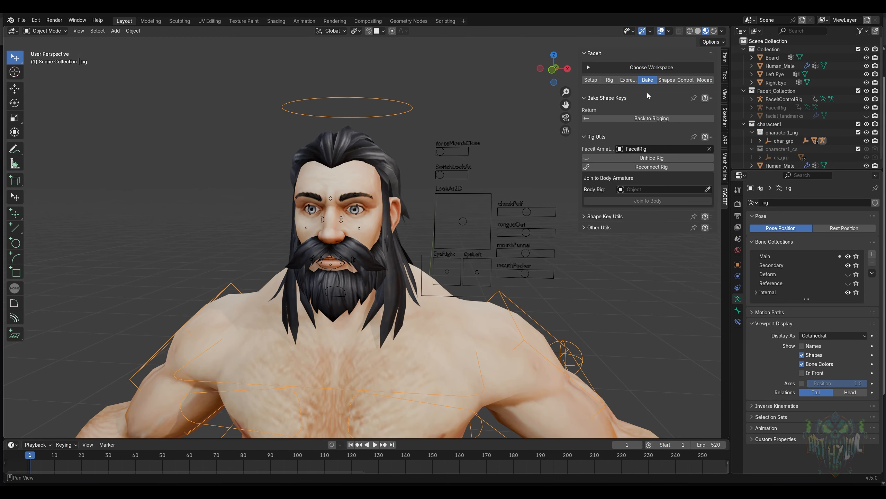
{"action": "left_click", "coordinate": [593, 137]}
{"action": "left_click", "coordinate": [592, 137]}
{"action": "left_click", "coordinate": [708, 189]}
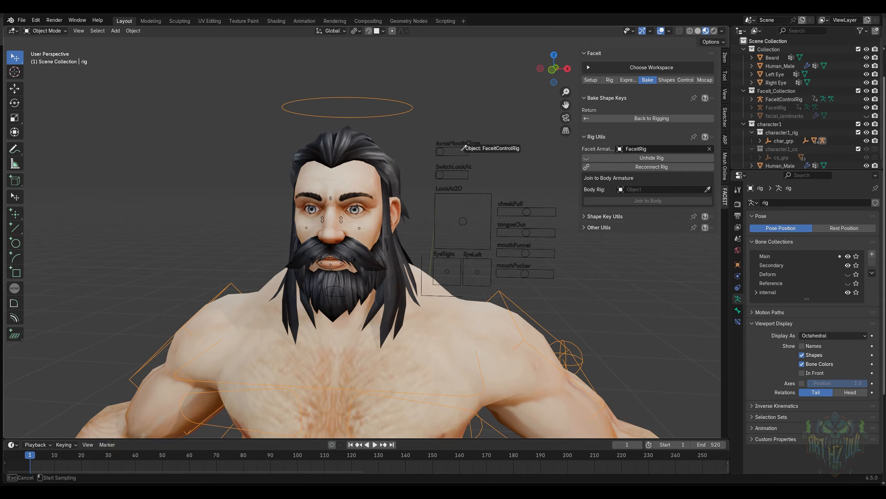
{"action": "left_click", "coordinate": [412, 107]}
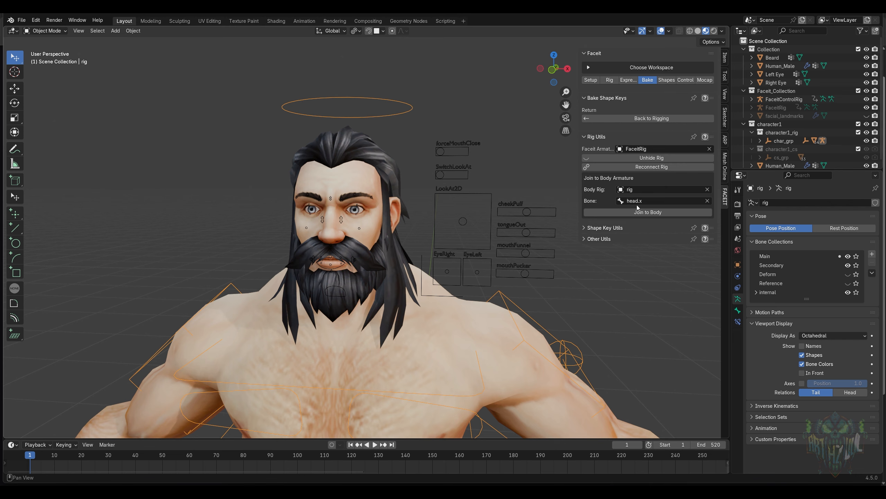
{"action": "left_click", "coordinate": [641, 212]}
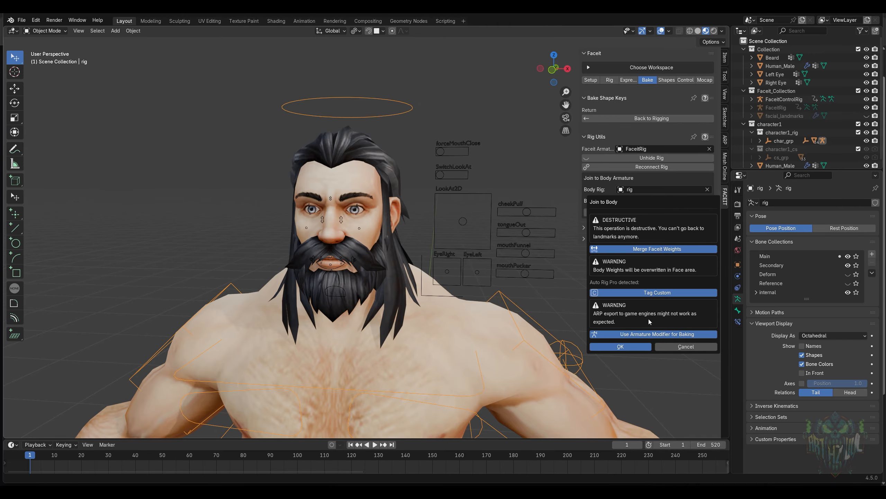
{"action": "left_click", "coordinate": [639, 347]}
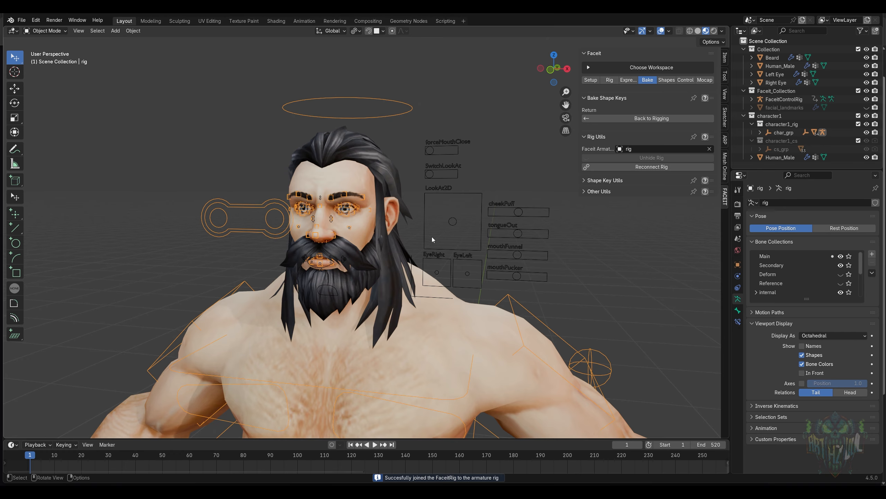
- Reconnect the drivers of the ARKit FaceitControlRig
{"action": "left_click", "coordinate": [602, 180]}
{"action": "left_click", "coordinate": [603, 180]}
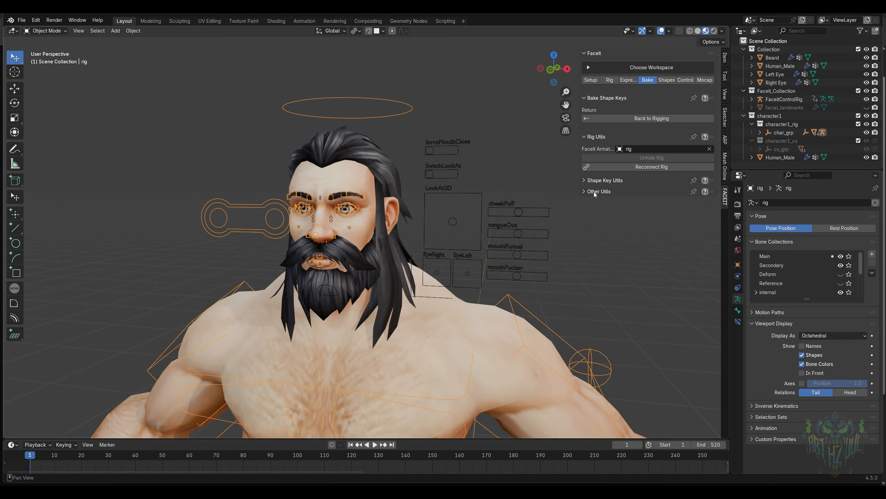
{"action": "left_click", "coordinate": [661, 80]}
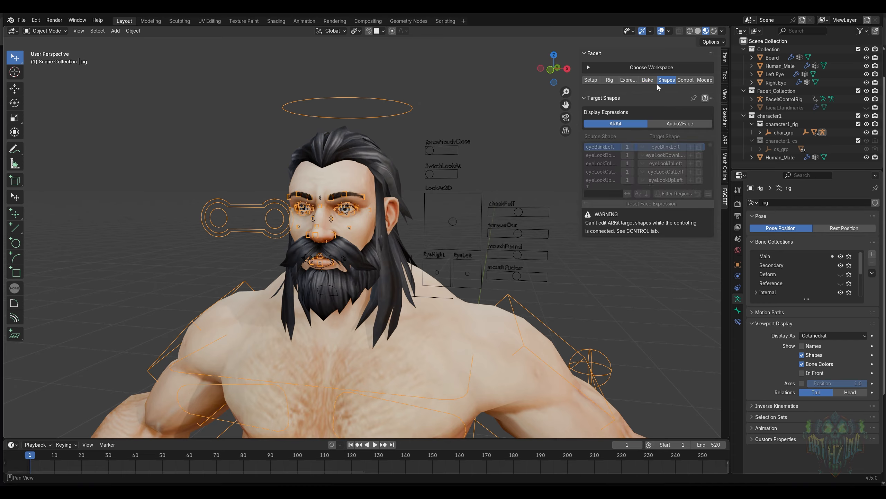
{"action": "left_click", "coordinate": [682, 81]}
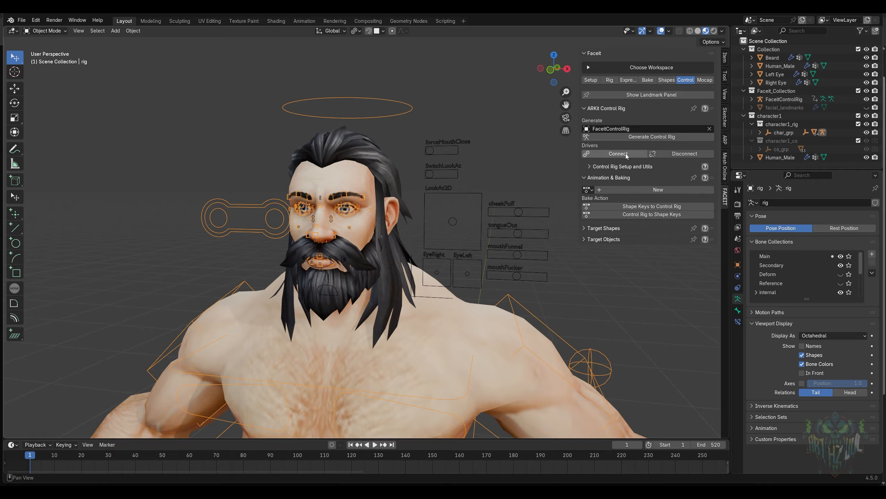
{"action": "left_click", "coordinate": [642, 153]}
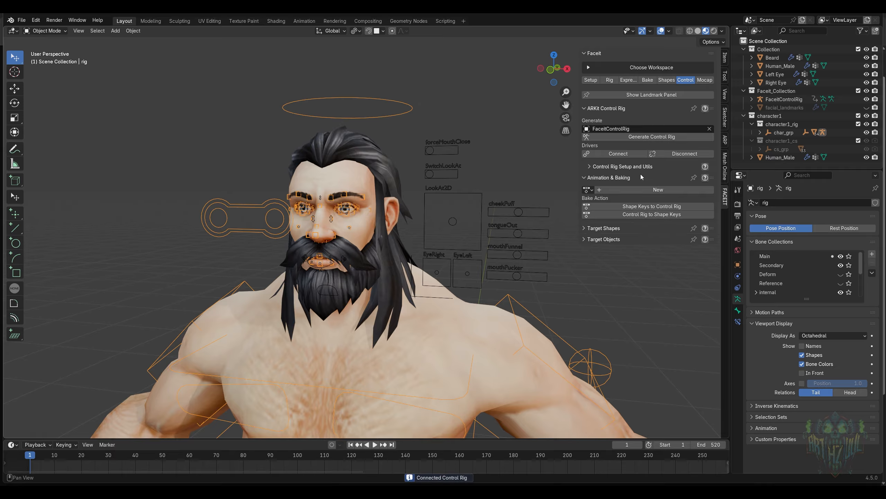
- Set the Head Object for Live Link Face head animation to the body armature rig
{"action": "left_click", "coordinate": [704, 80]}
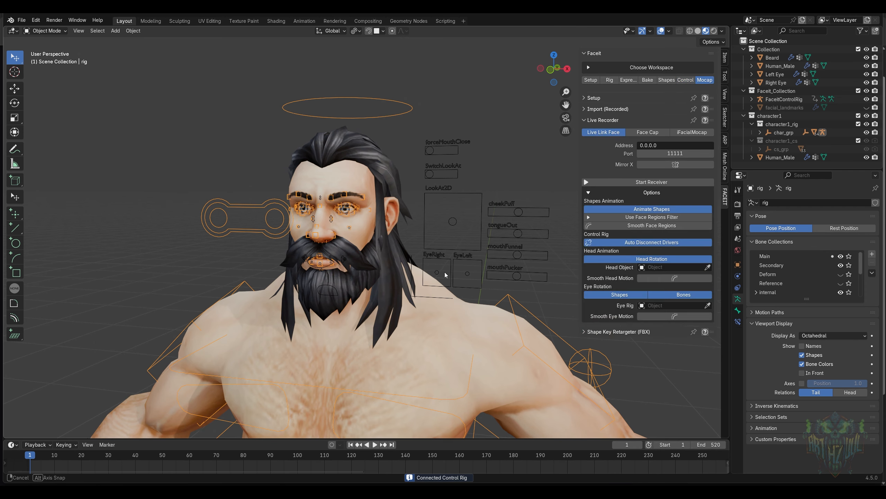
{"action": "middle_click_drag", "start_coordinate": [451, 267], "coordinate": [469, 256], "text": "shift"}
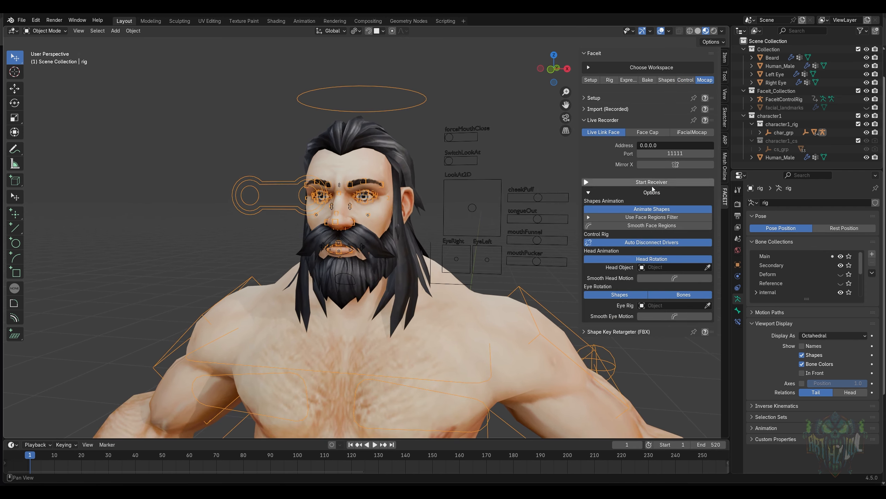
{"action": "left_click", "coordinate": [665, 268]}
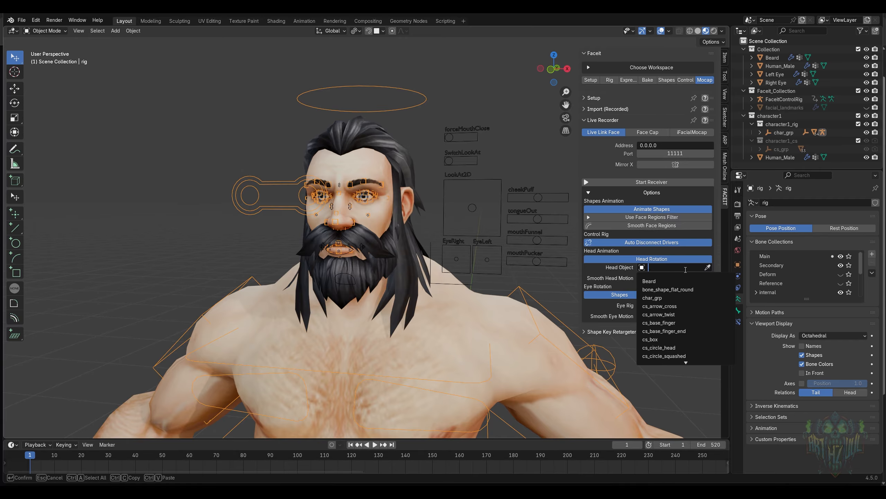
{"action": "type", "text": "head"}
{"action": "left_click", "coordinate": [681, 281]}
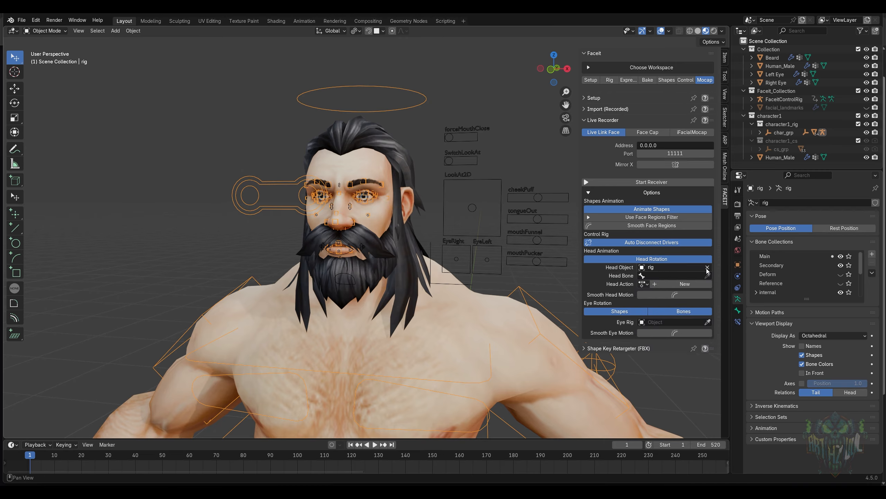
{"action": "left_click", "coordinate": [707, 268]}
{"action": "left_click", "coordinate": [708, 267]}
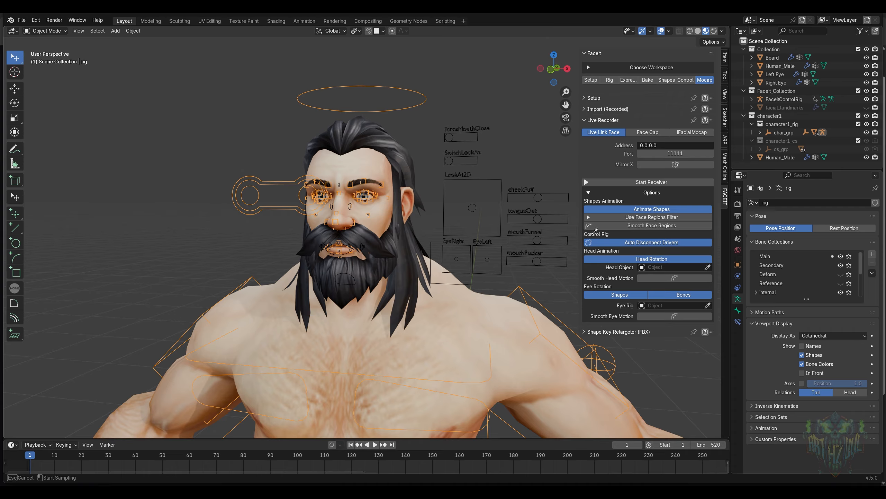
{"action": "left_click", "coordinate": [420, 89]}
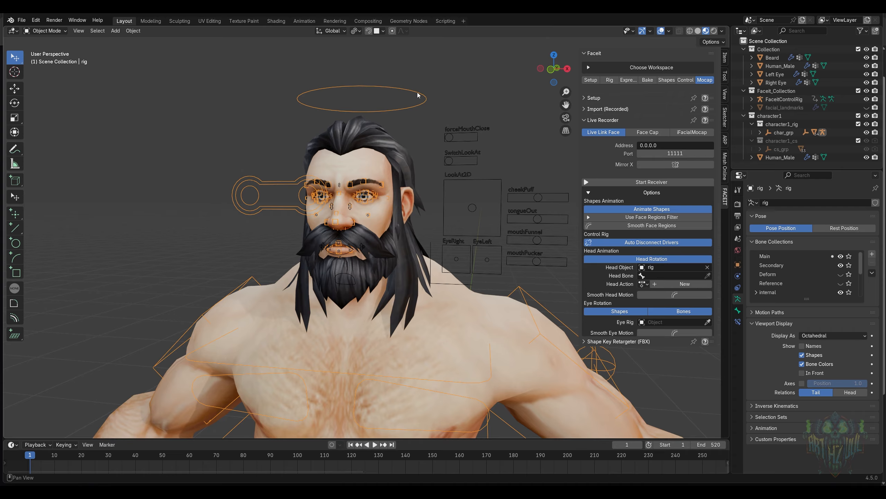
- Set the Head Bone to head.x and enable Smooth Head Motion
{"action": "left_click", "coordinate": [657, 276]}
{"action": "type", "text": "head"}
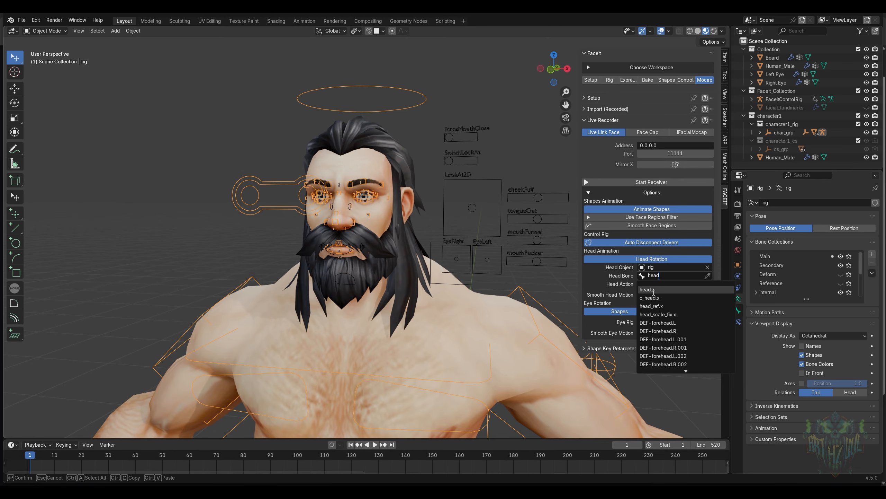
{"action": "left_click", "coordinate": [651, 290]}
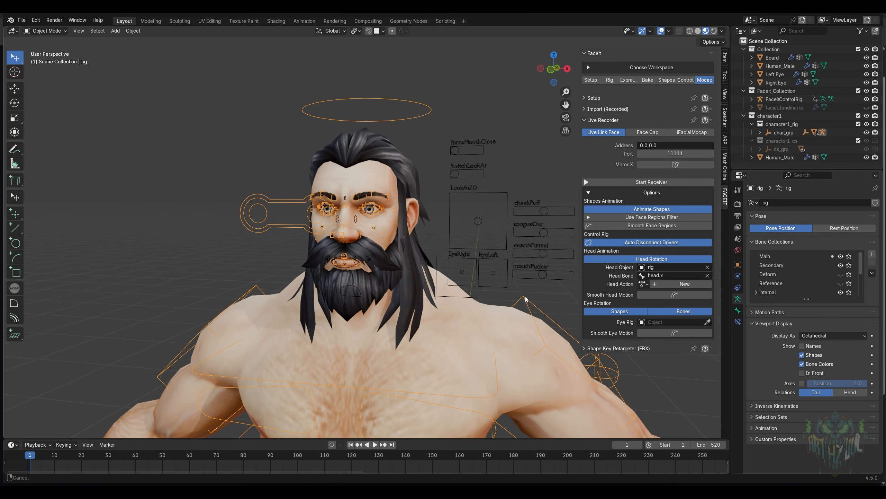
{"action": "left_click", "coordinate": [656, 295]}
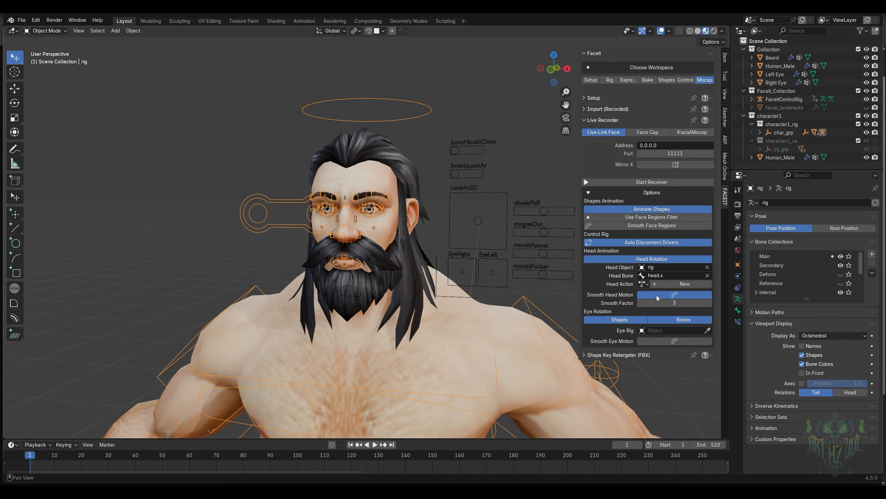
- Assign FaceitControlRig as the Eye Rig for the live recorder's eye rotation
{"action": "left_click", "coordinate": [656, 331]}
{"action": "left_click", "coordinate": [708, 330]}
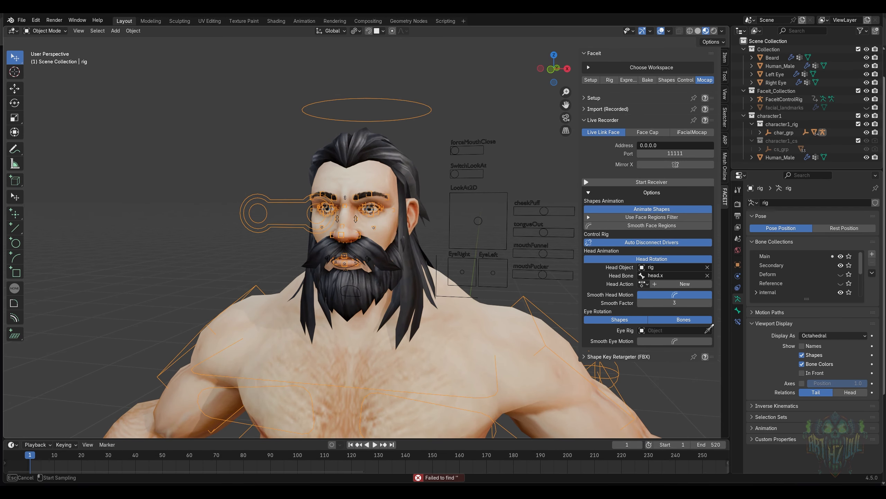
{"action": "left_click", "coordinate": [708, 331]}
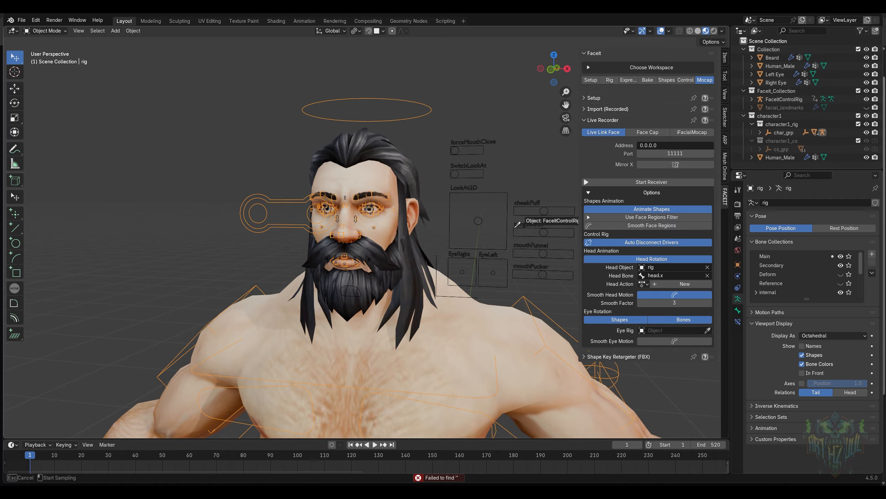
{"action": "left_click", "coordinate": [486, 219]}
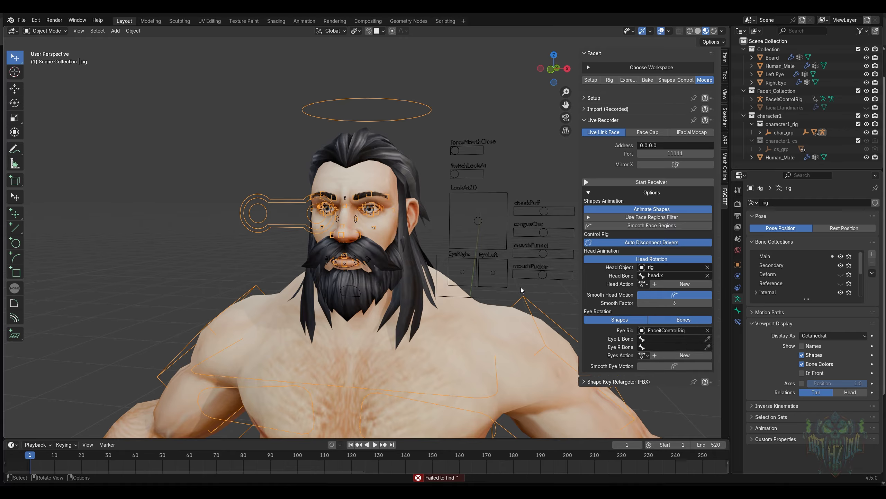
- Assign c_EyeLeft_slider2d as Eye L Bone and c_EyeRight_slider2d as Eye R Bone, picked in Pose Mode, and enable Smooth Eye Motion
{"action": "left_click", "coordinate": [665, 338]}
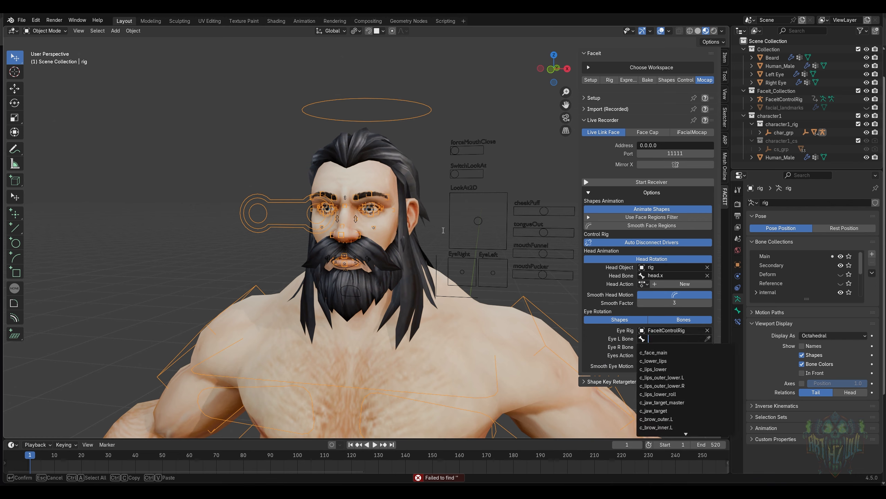
{"action": "left_click", "coordinate": [493, 262]}
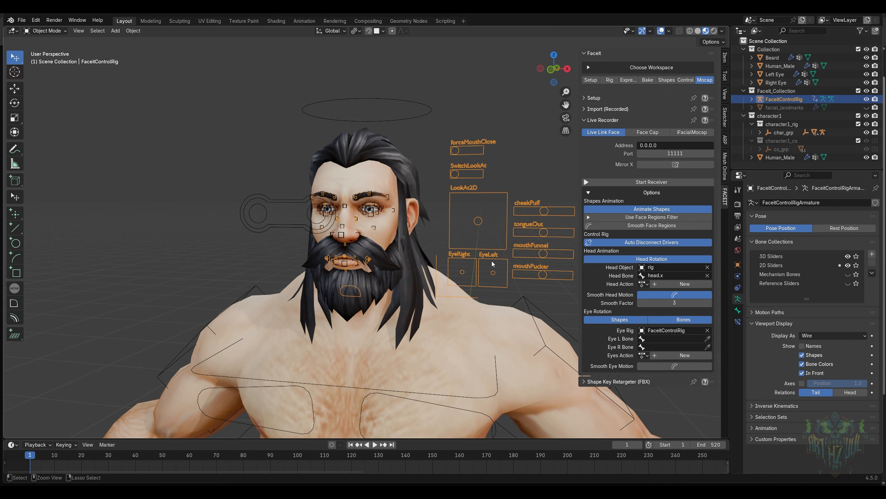
{"action": "key", "text": "ctrl+Tab"}
{"action": "left_click", "coordinate": [708, 339]}
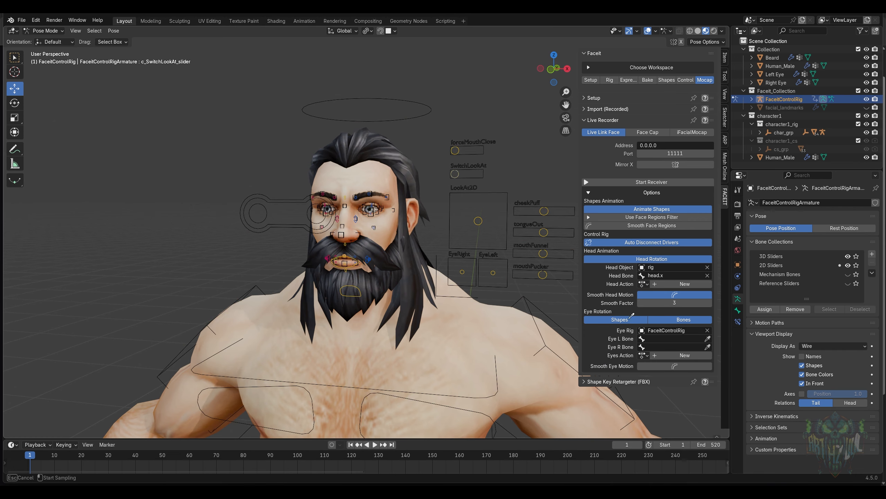
{"action": "left_click", "coordinate": [493, 273]}
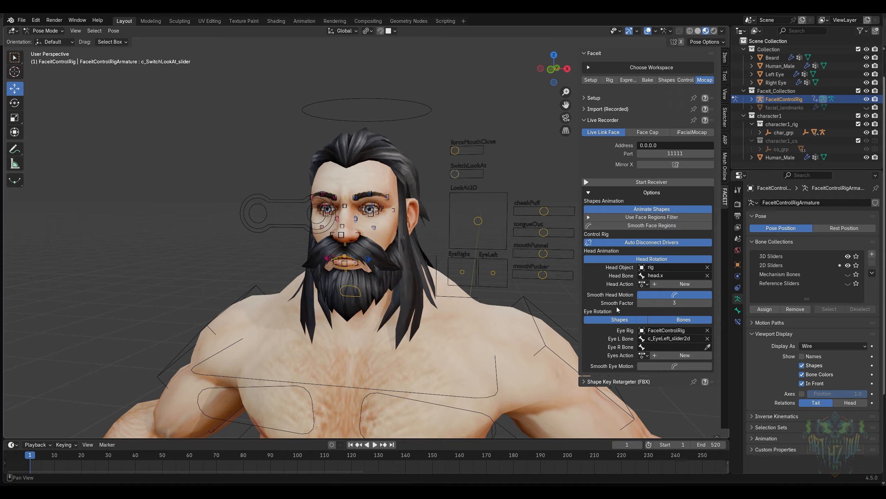
{"action": "left_click", "coordinate": [708, 346]}
{"action": "left_click", "coordinate": [460, 271]}
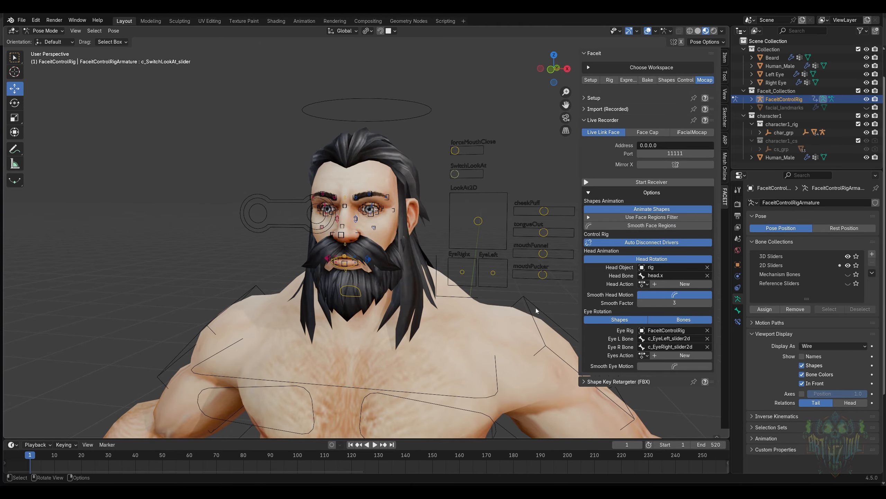
{"action": "middle_click_drag", "start_coordinate": [509, 344], "coordinate": [512, 329], "text": "shift"}
{"action": "left_click", "coordinate": [675, 366]}
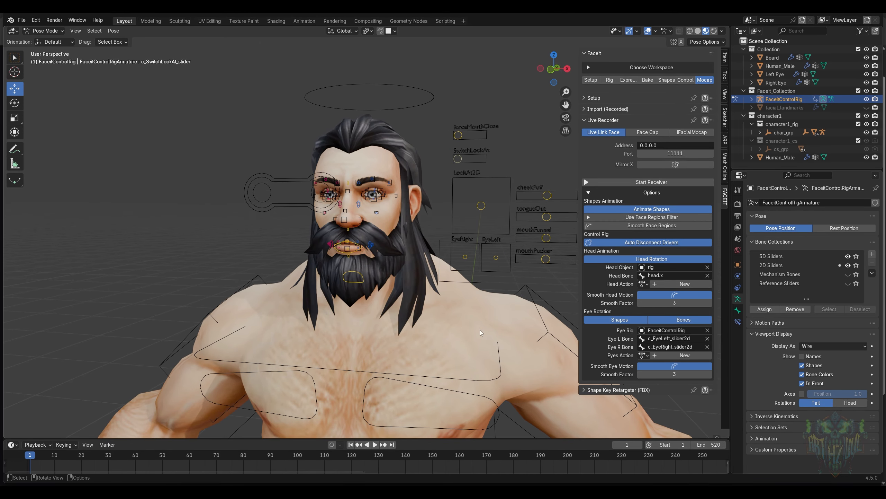
- Enter the network address for Live Link Face and start the receiver
{"action": "middle_click_drag", "start_coordinate": [431, 220], "coordinate": [452, 240]}
{"action": "scroll", "coordinate": [431, 242], "scroll_direction": "up", "scroll_amount": 1}
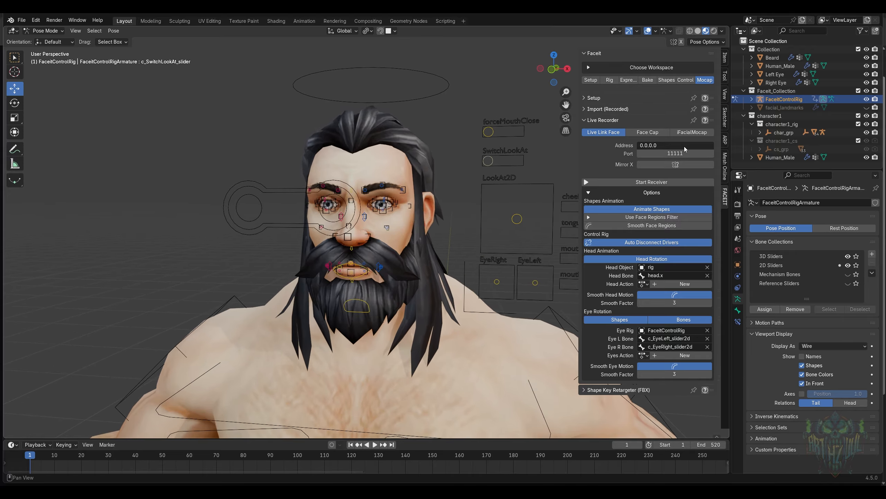
{"action": "left_click", "coordinate": [703, 144]}
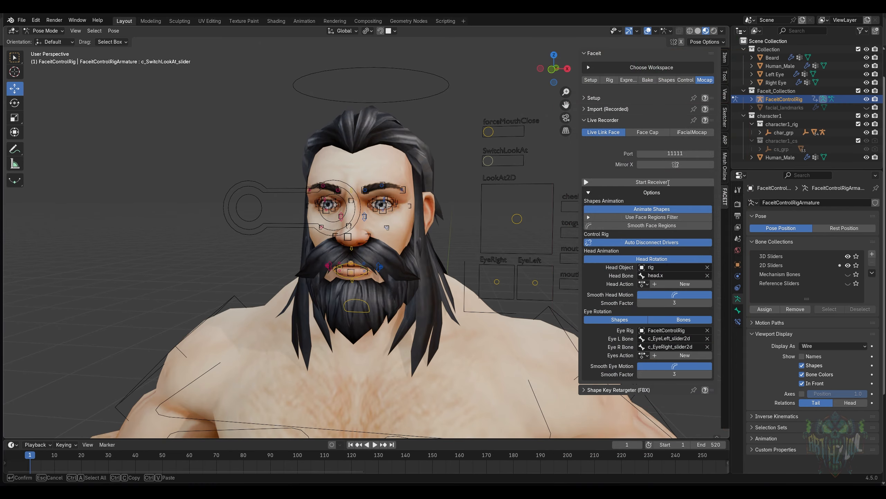
{"action": "left_click", "coordinate": [667, 181]}
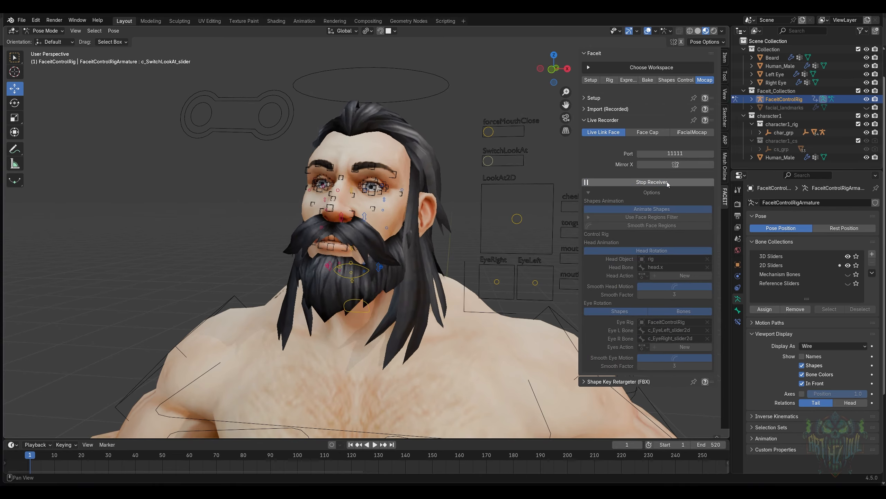